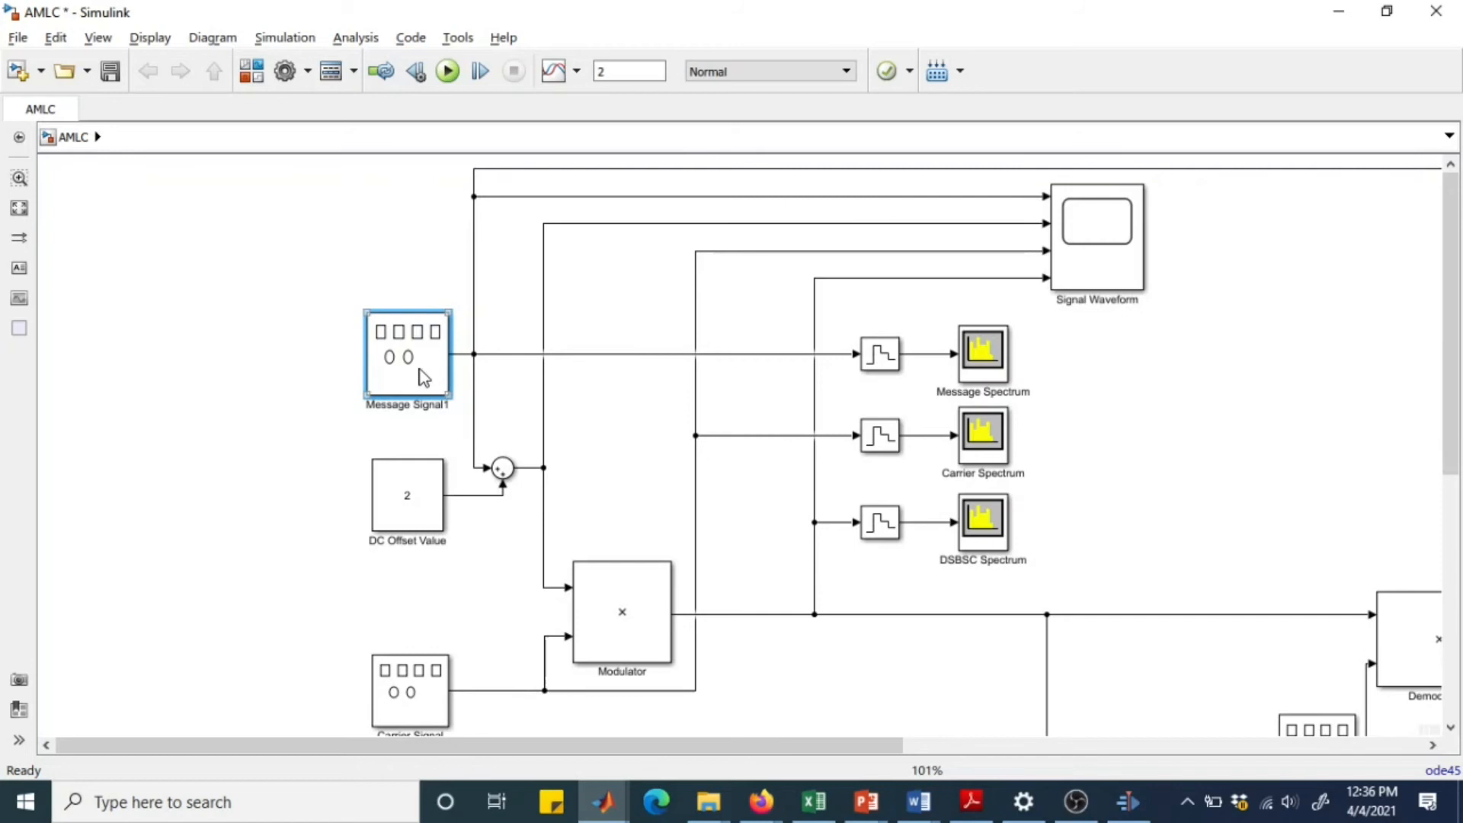
Review the parameters of the DC Offset Value constant and the Sum block combining it with the message signal.
{"action": "double_click", "coordinate": [415, 518]}
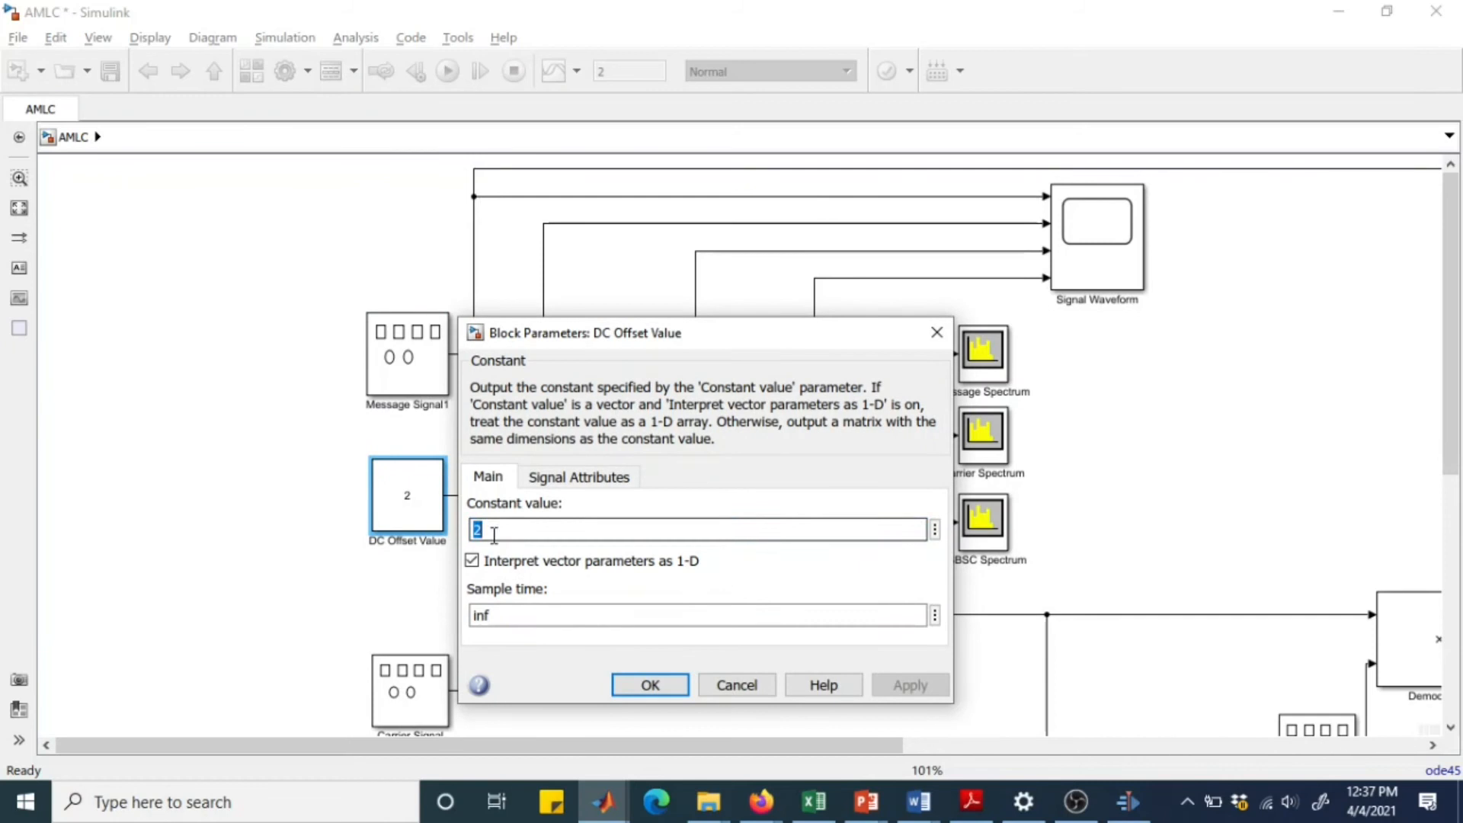
{"action": "left_click", "coordinate": [648, 685]}
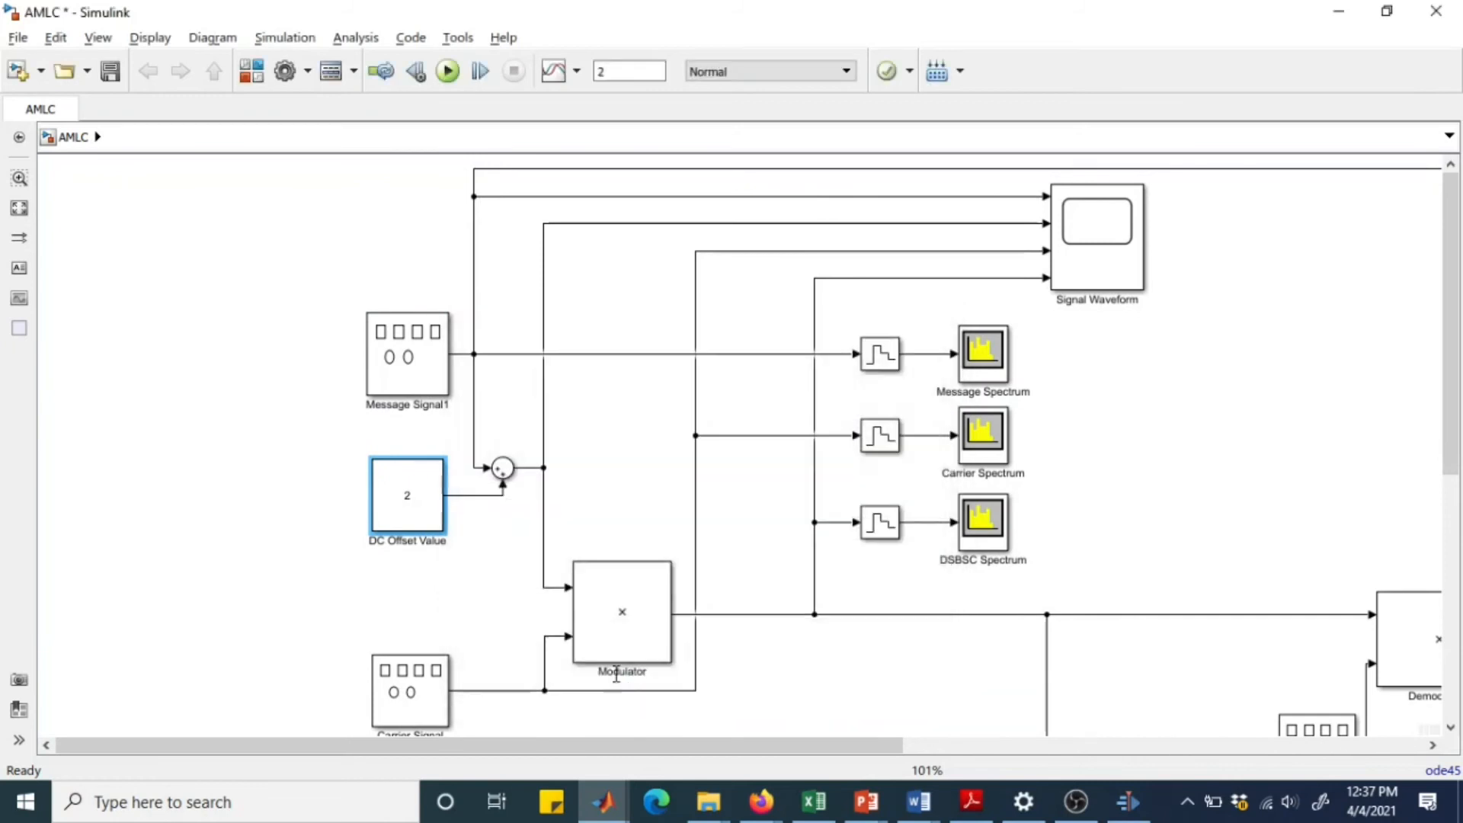
{"action": "left_click", "coordinate": [502, 469]}
{"action": "double_click", "coordinate": [502, 468]}
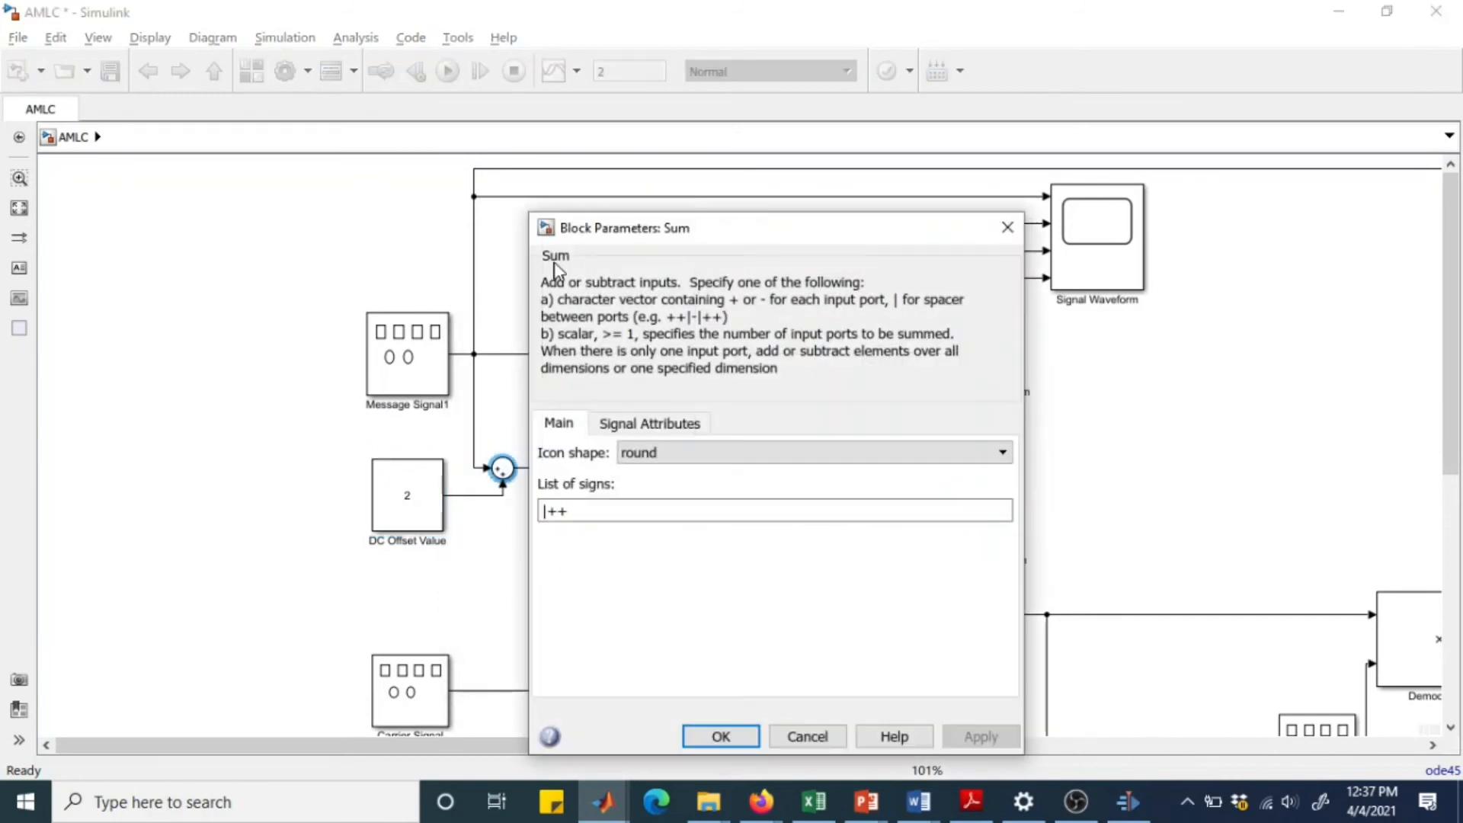
{"action": "left_click", "coordinate": [422, 362]}
{"action": "left_click", "coordinate": [441, 506]}
{"action": "left_click", "coordinate": [720, 736]}
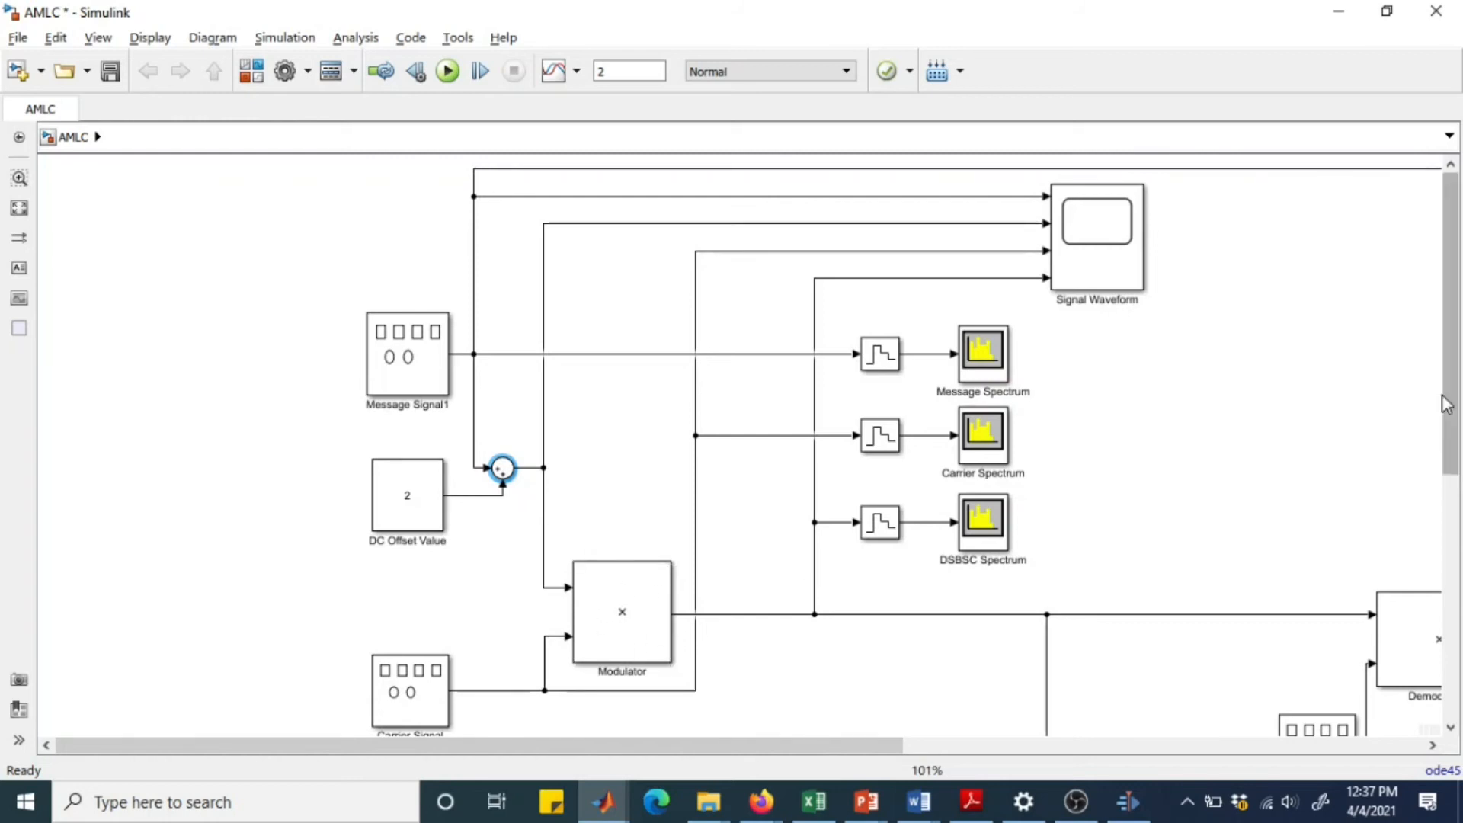
Inspect the waveform, amplitude and frequency parameters of the Carrier Signal generator, leaving them as set.
{"action": "scroll", "coordinate": [1457, 405], "scroll_direction": "down", "scroll_amount": 1}
{"action": "scroll", "coordinate": [1456, 405], "scroll_direction": "down", "scroll_amount": 1}
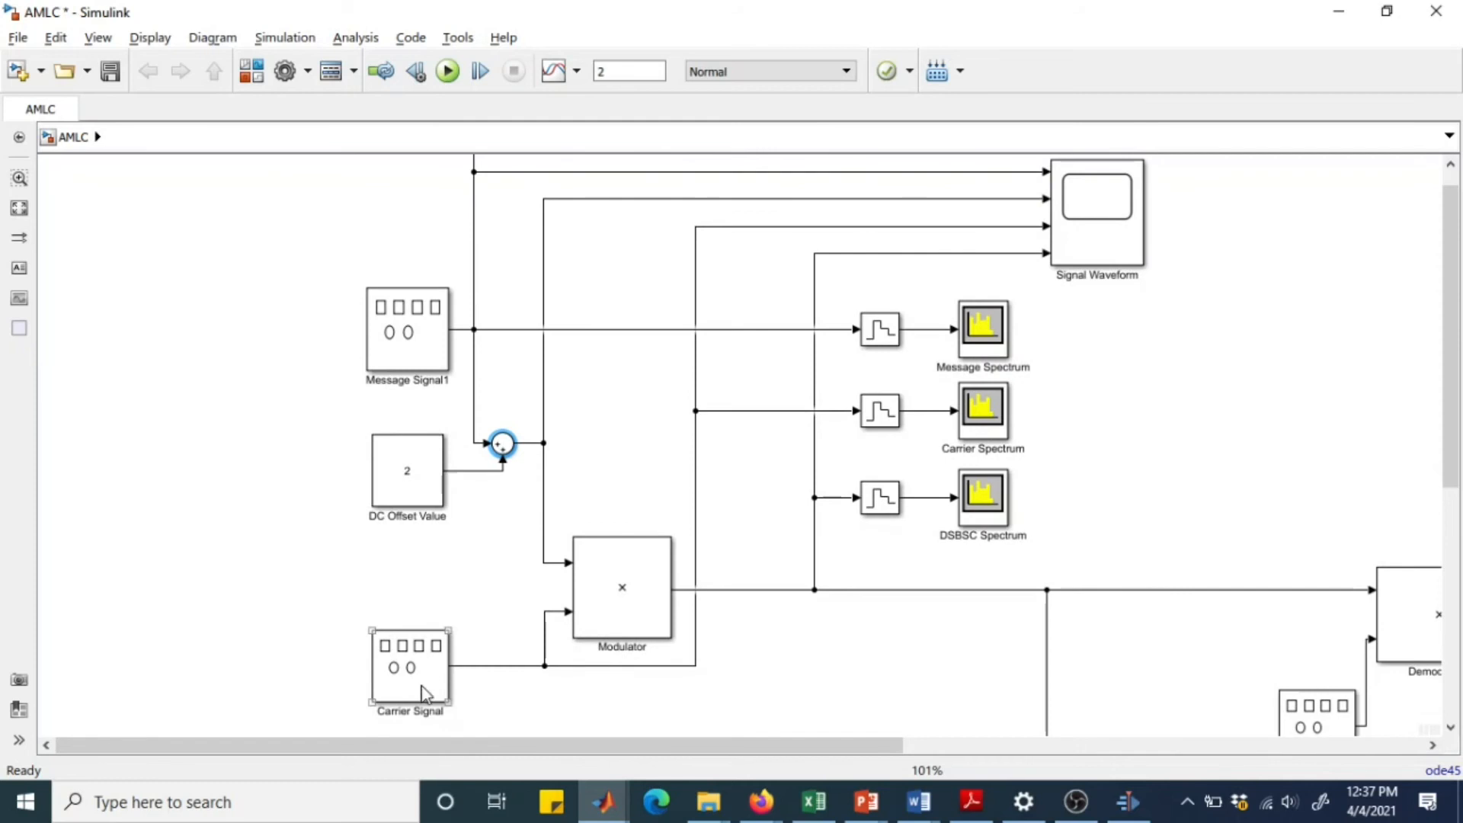
{"action": "double_click", "coordinate": [413, 679]}
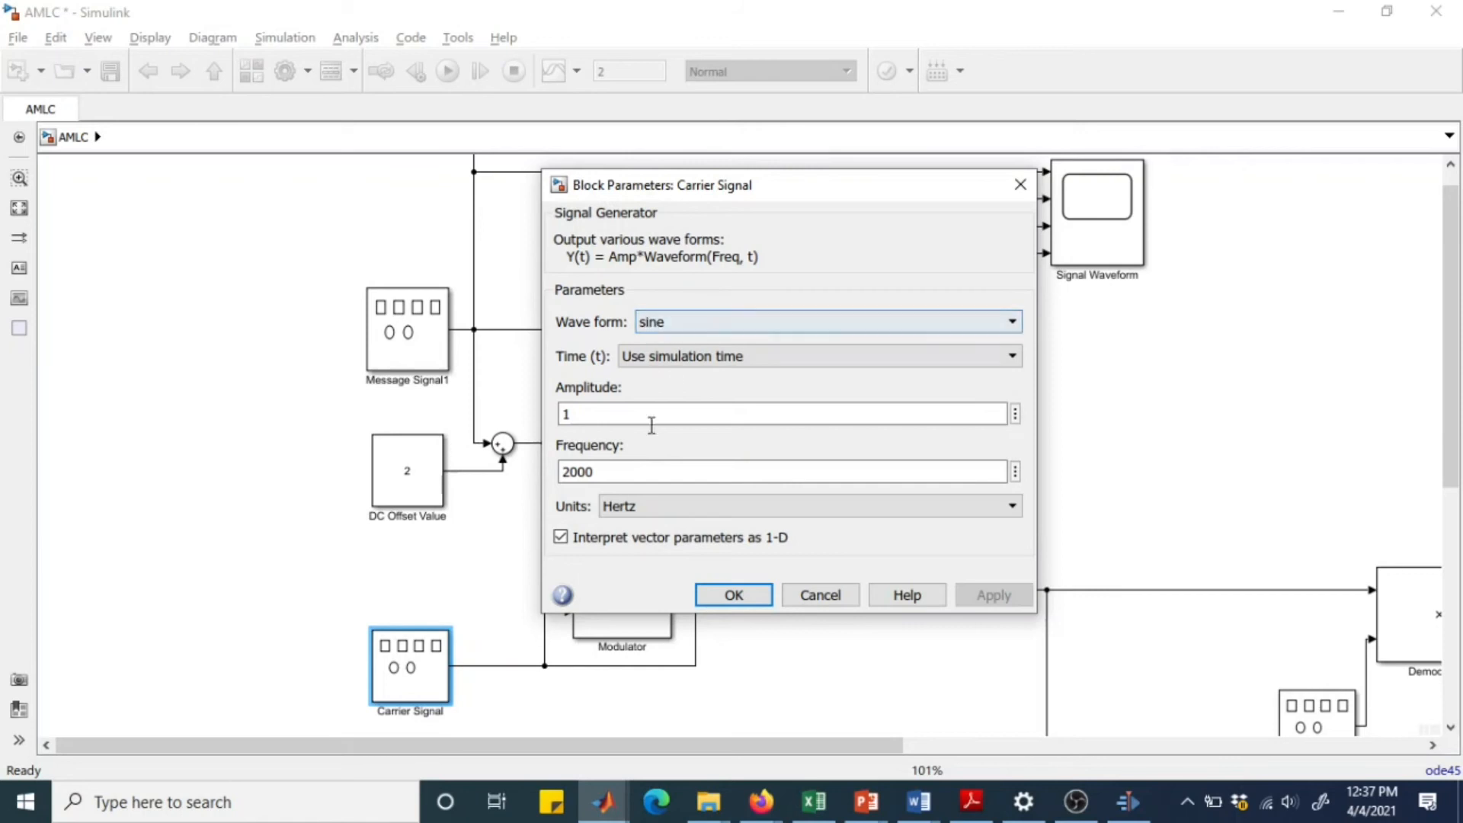
{"action": "left_click", "coordinate": [575, 473]}
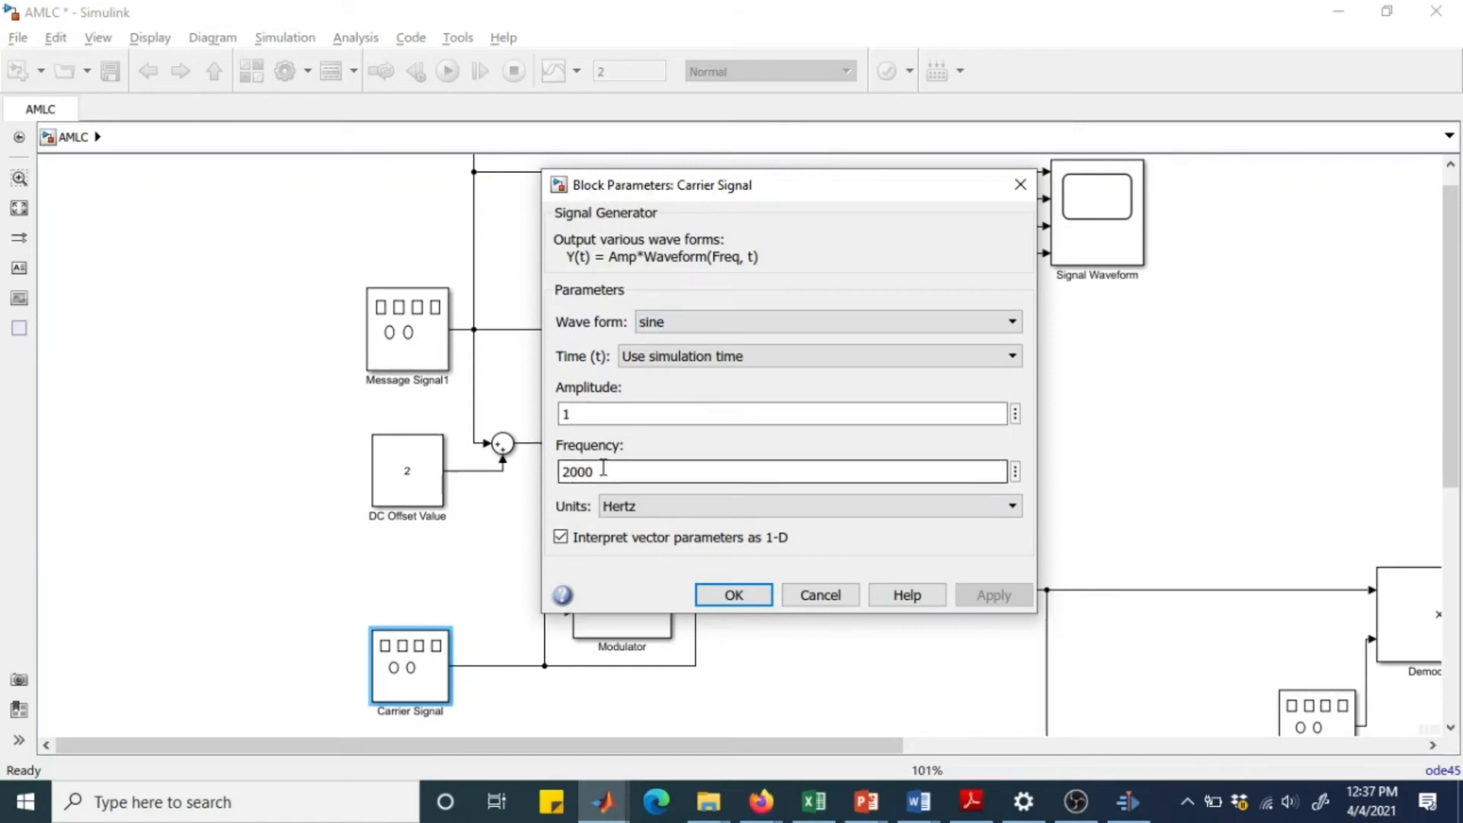
{"action": "left_click", "coordinate": [756, 593]}
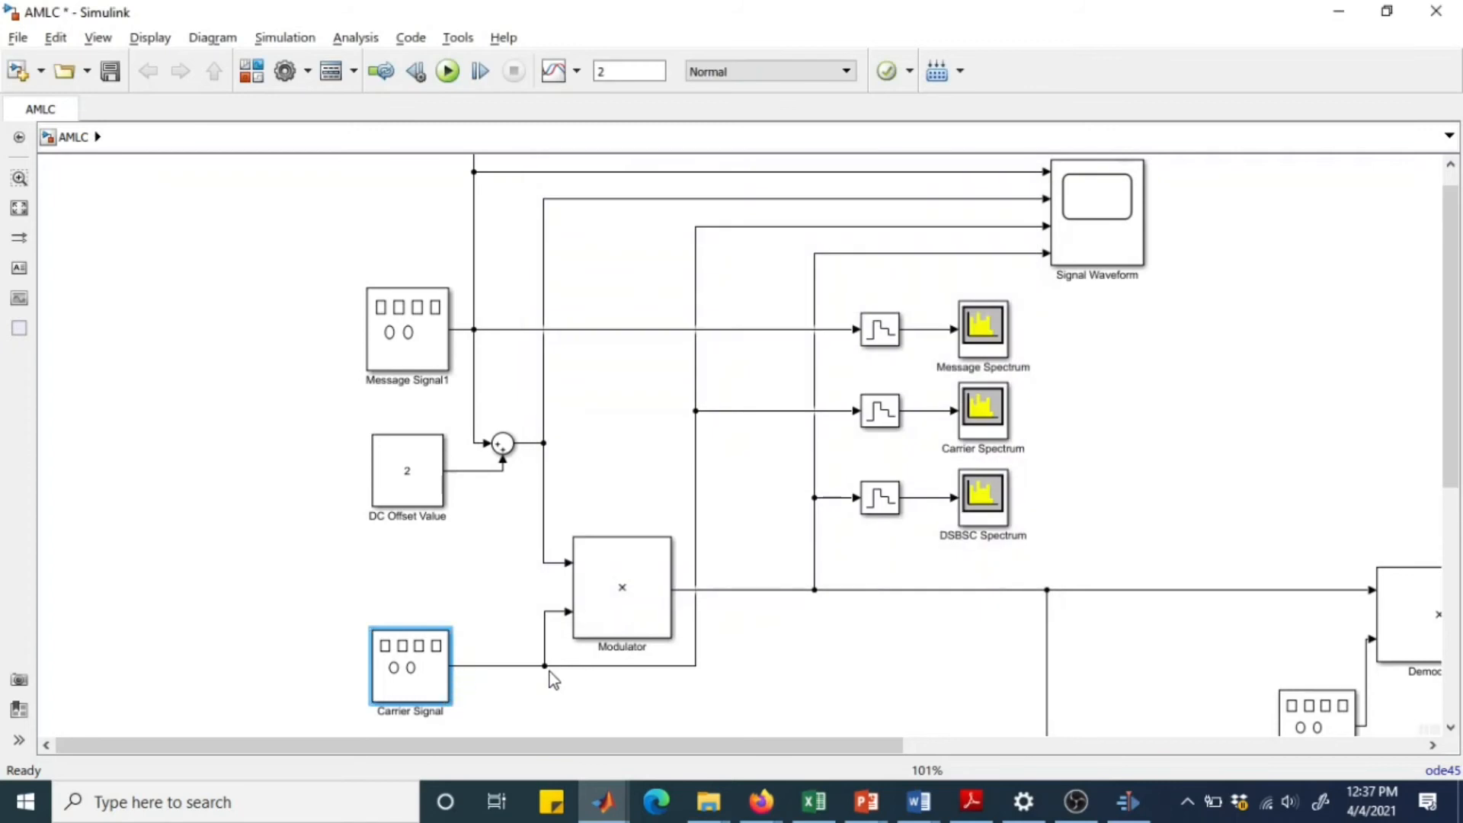
Examine the Modulator block and the sample time of the zero-order hold feeding the DSBSC Spectrum analyzer.
{"action": "left_click", "coordinate": [618, 620]}
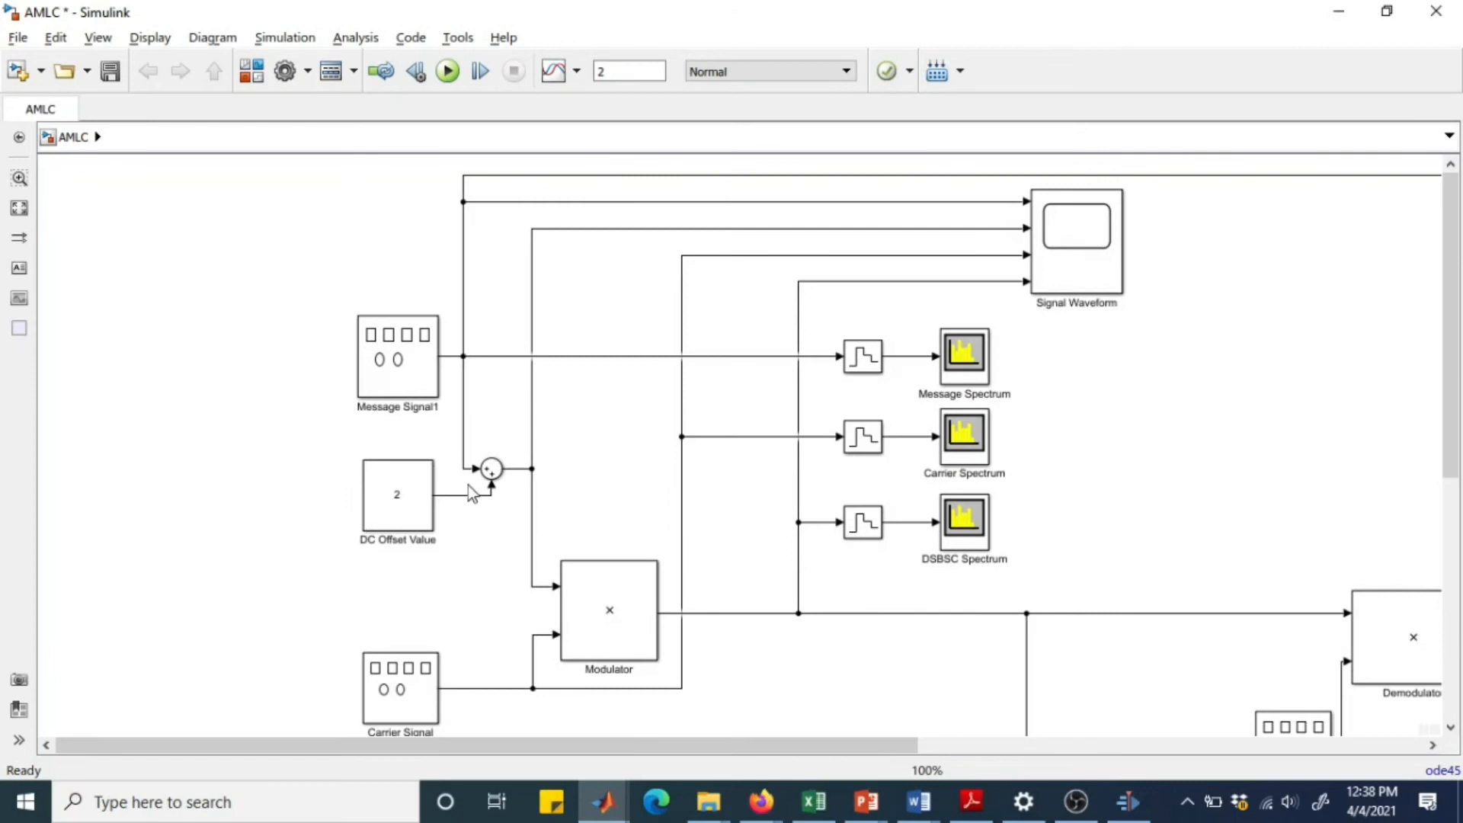
{"action": "left_click", "coordinate": [676, 635]}
{"action": "double_click", "coordinate": [866, 528]}
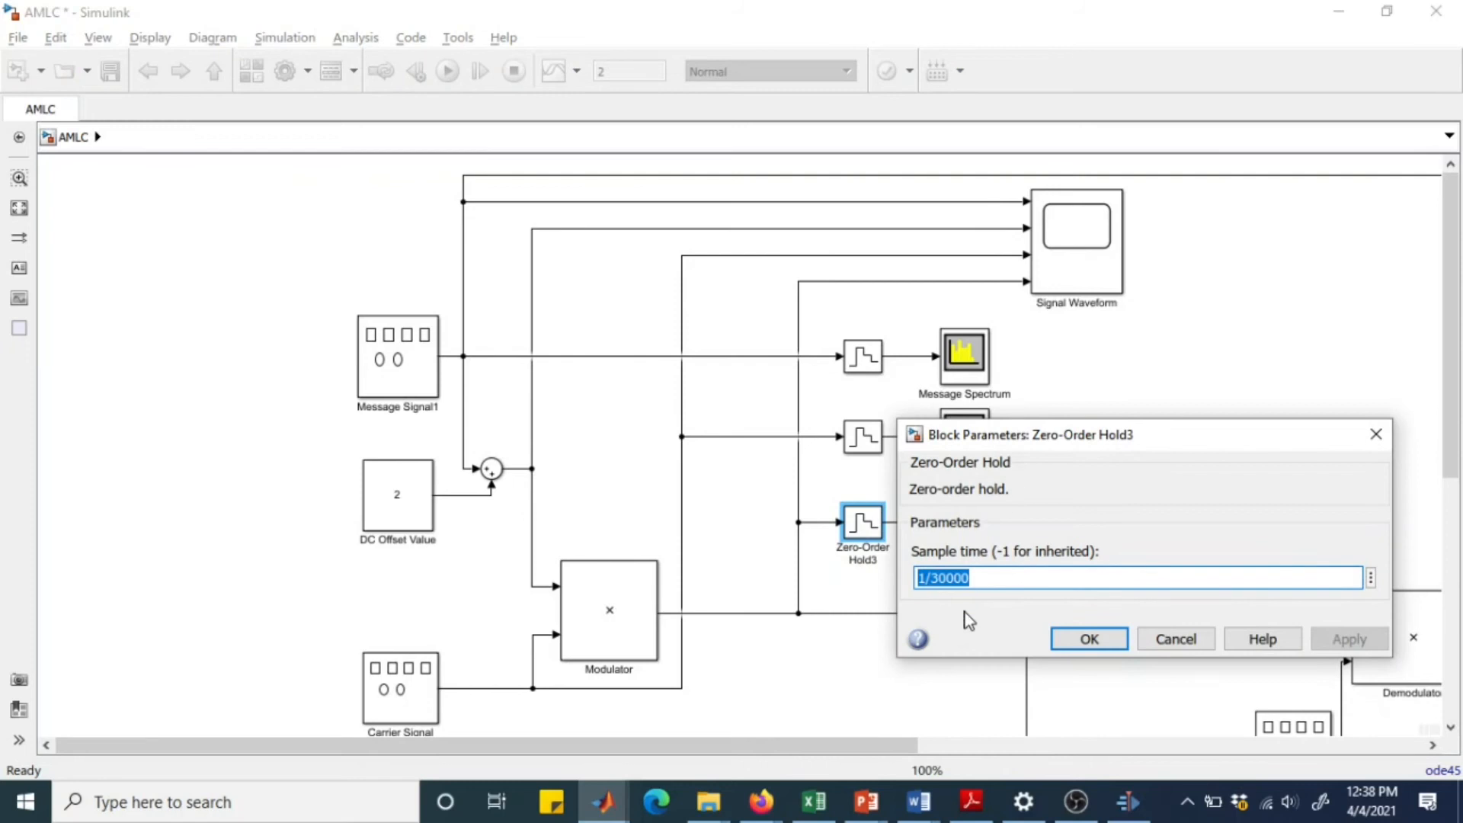
{"action": "left_click", "coordinate": [1089, 643]}
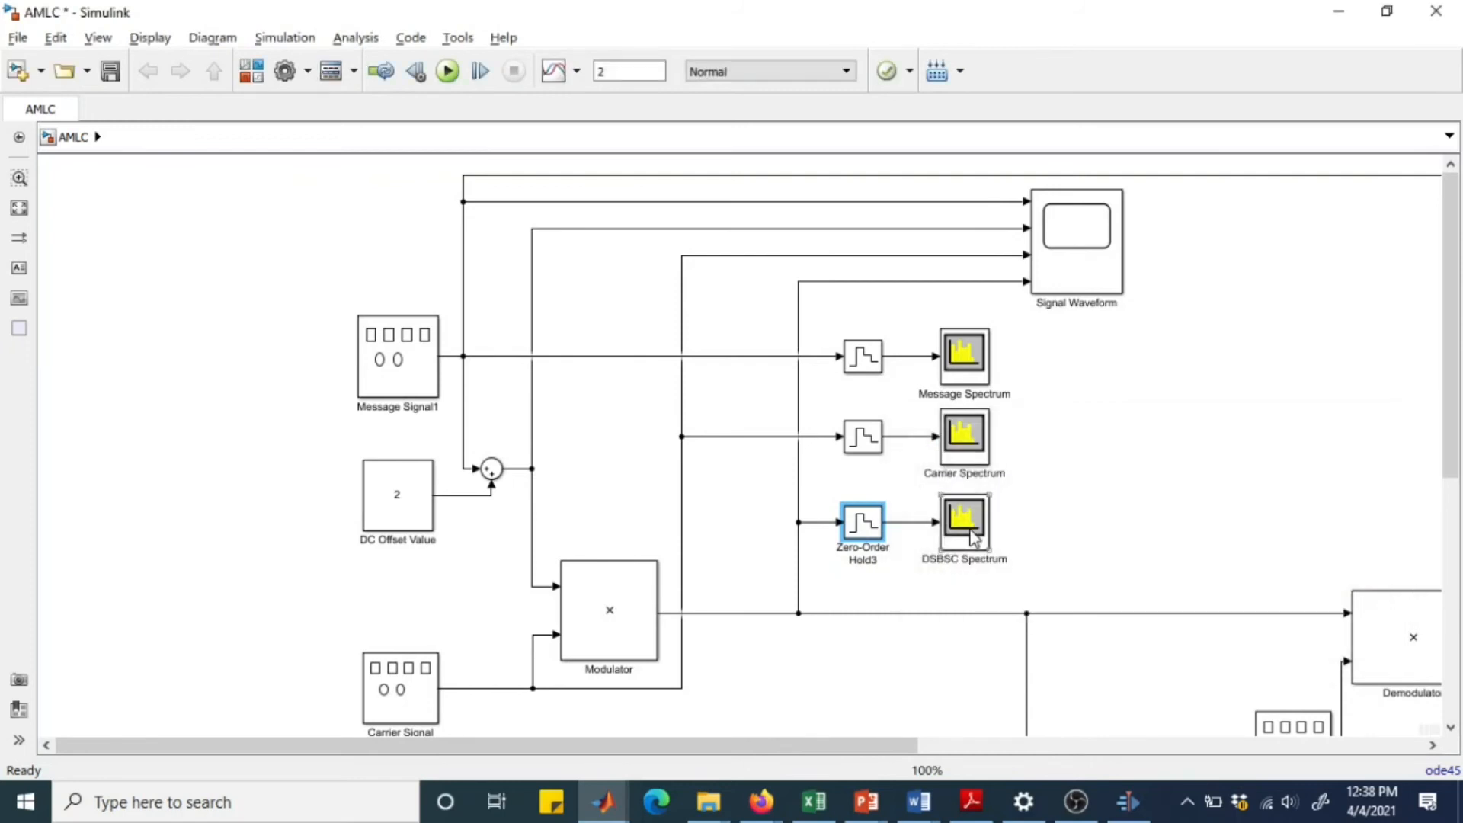
Rename the DSBSC Spectrum block as DSBLC Spectrum.
{"action": "left_click", "coordinate": [924, 559]}
{"action": "left_click_drag", "start_coordinate": [923, 559], "coordinate": [952, 565]}
{"action": "left_click", "coordinate": [949, 562]}
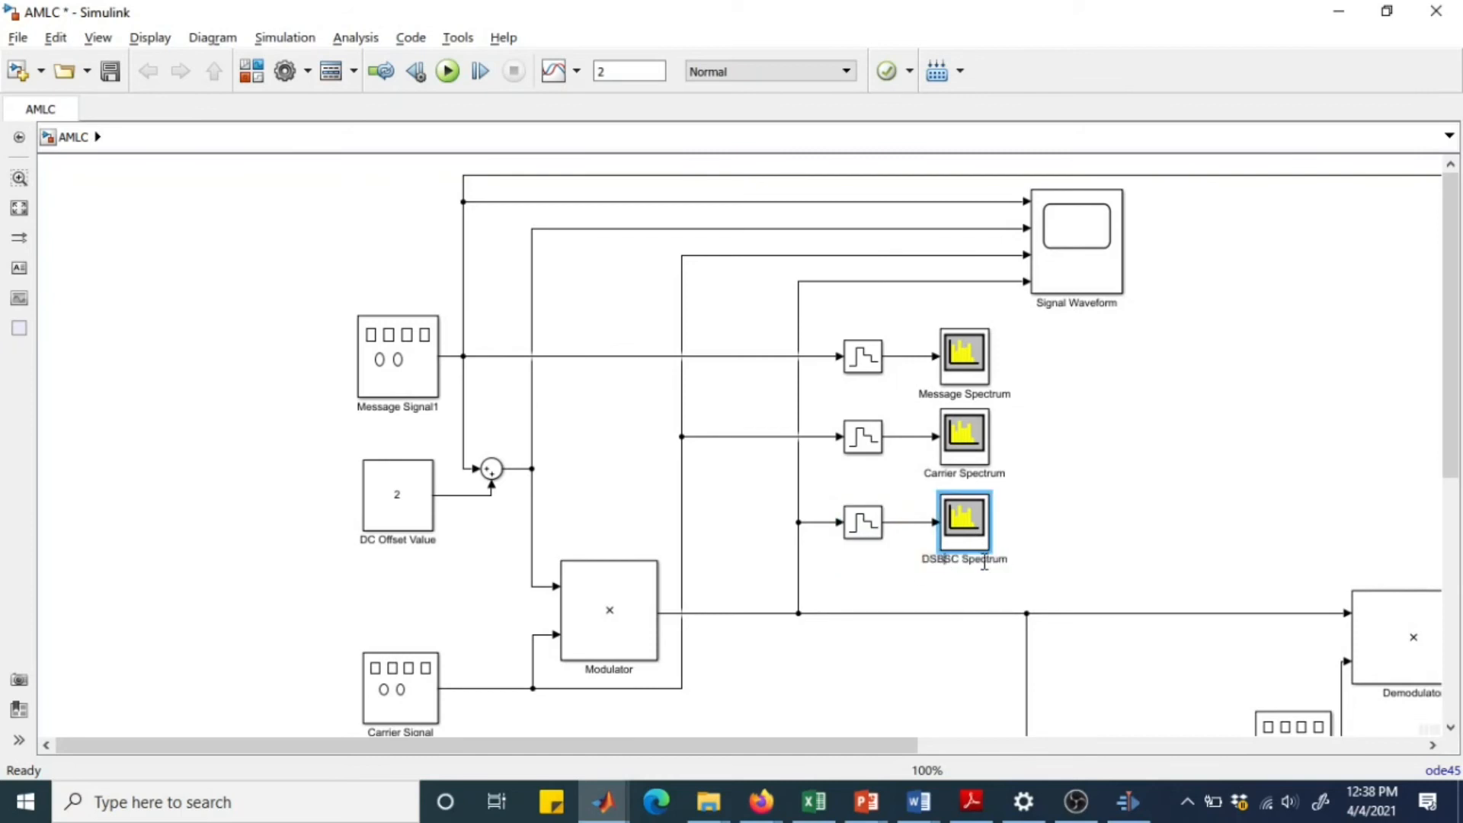
{"action": "key", "text": "BackSpace"}
{"action": "type", "text": "L"}
{"action": "left_click", "coordinate": [1126, 570]}
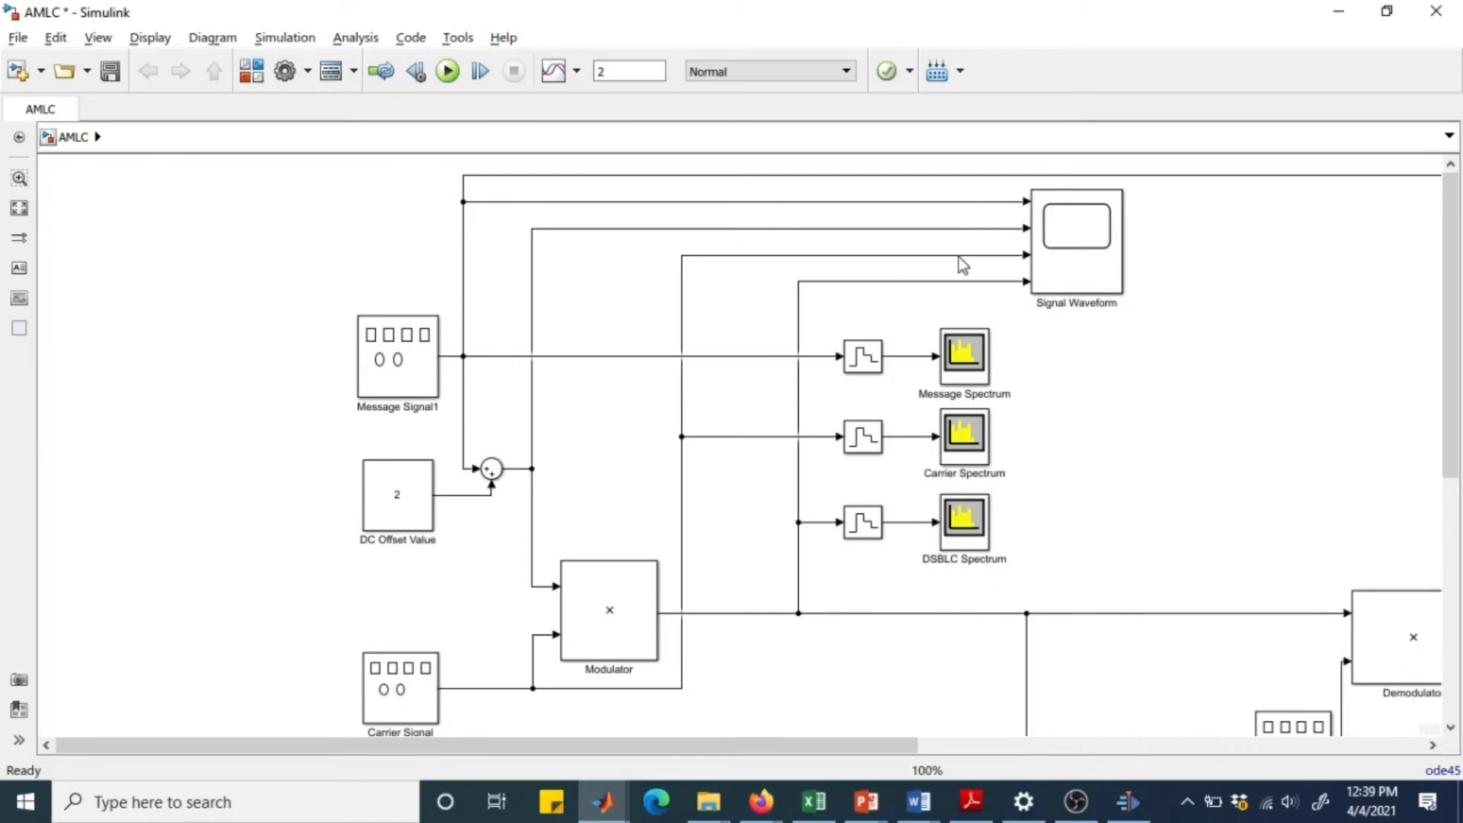
Run the simulation and trace the message signal line from its source to the Signal Waveform scope's first input.
{"action": "left_click", "coordinate": [448, 71]}
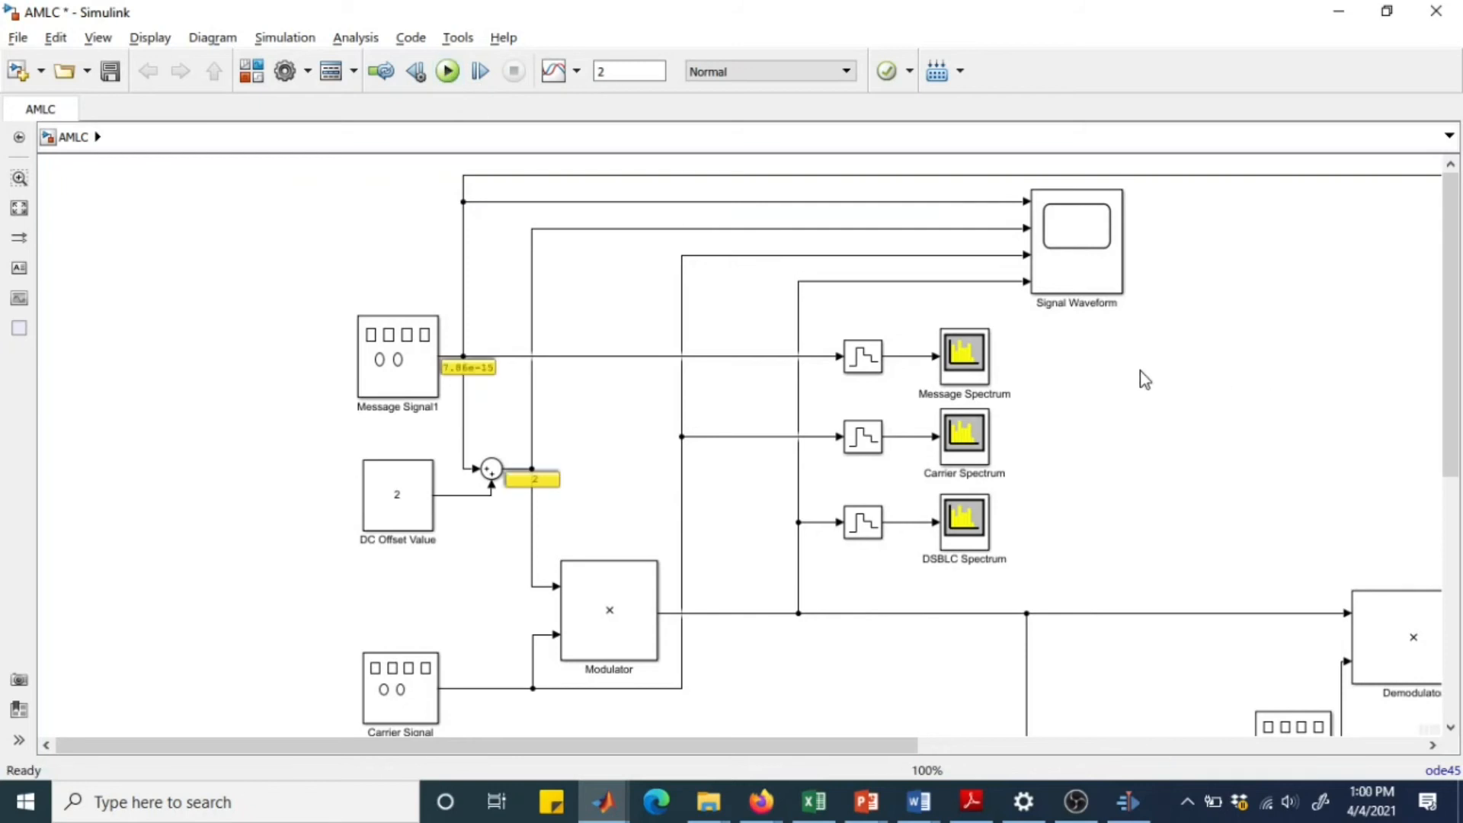
{"action": "left_click", "coordinate": [1072, 219]}
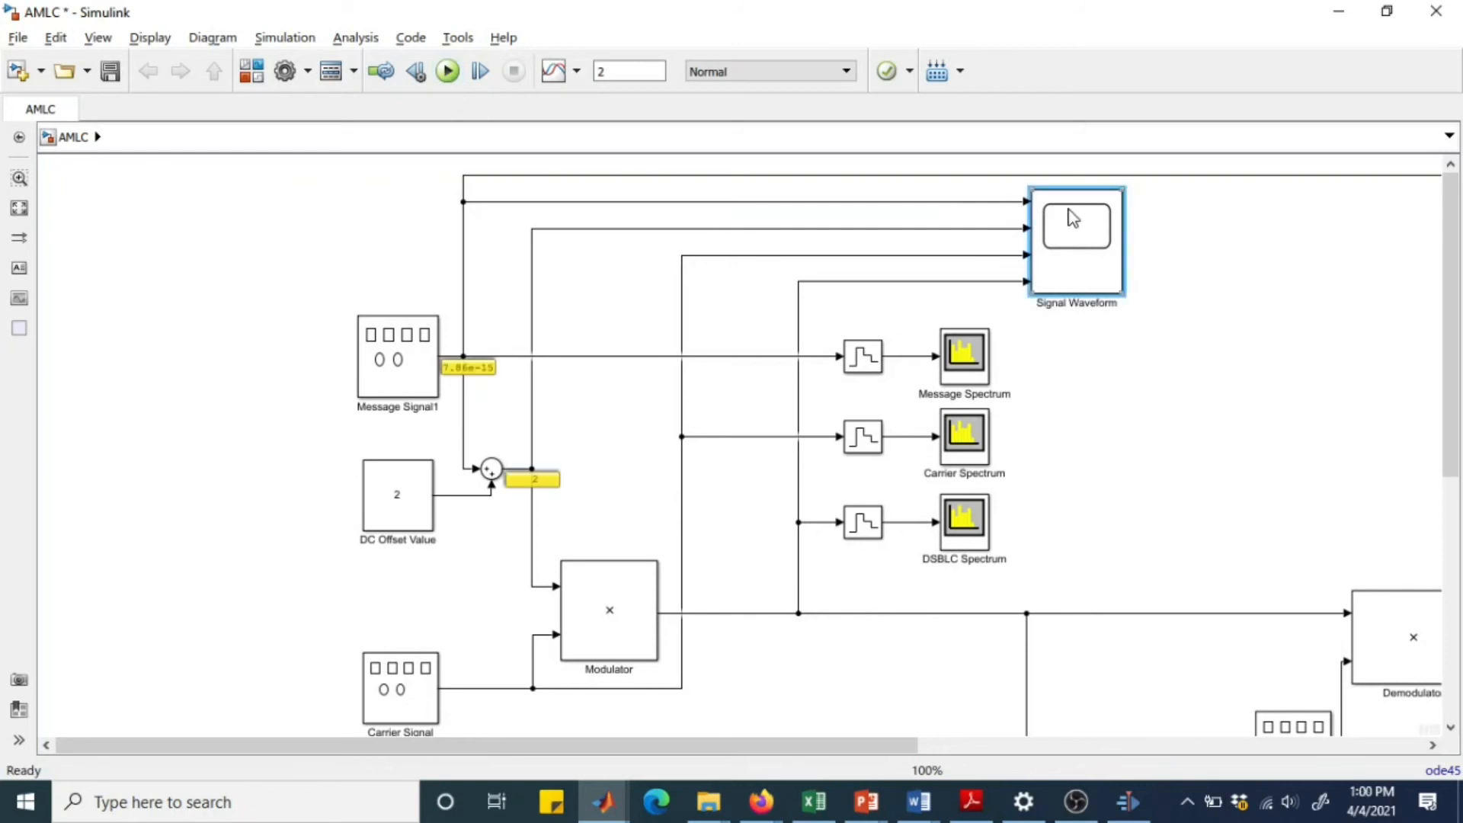
{"action": "left_click", "coordinate": [939, 203]}
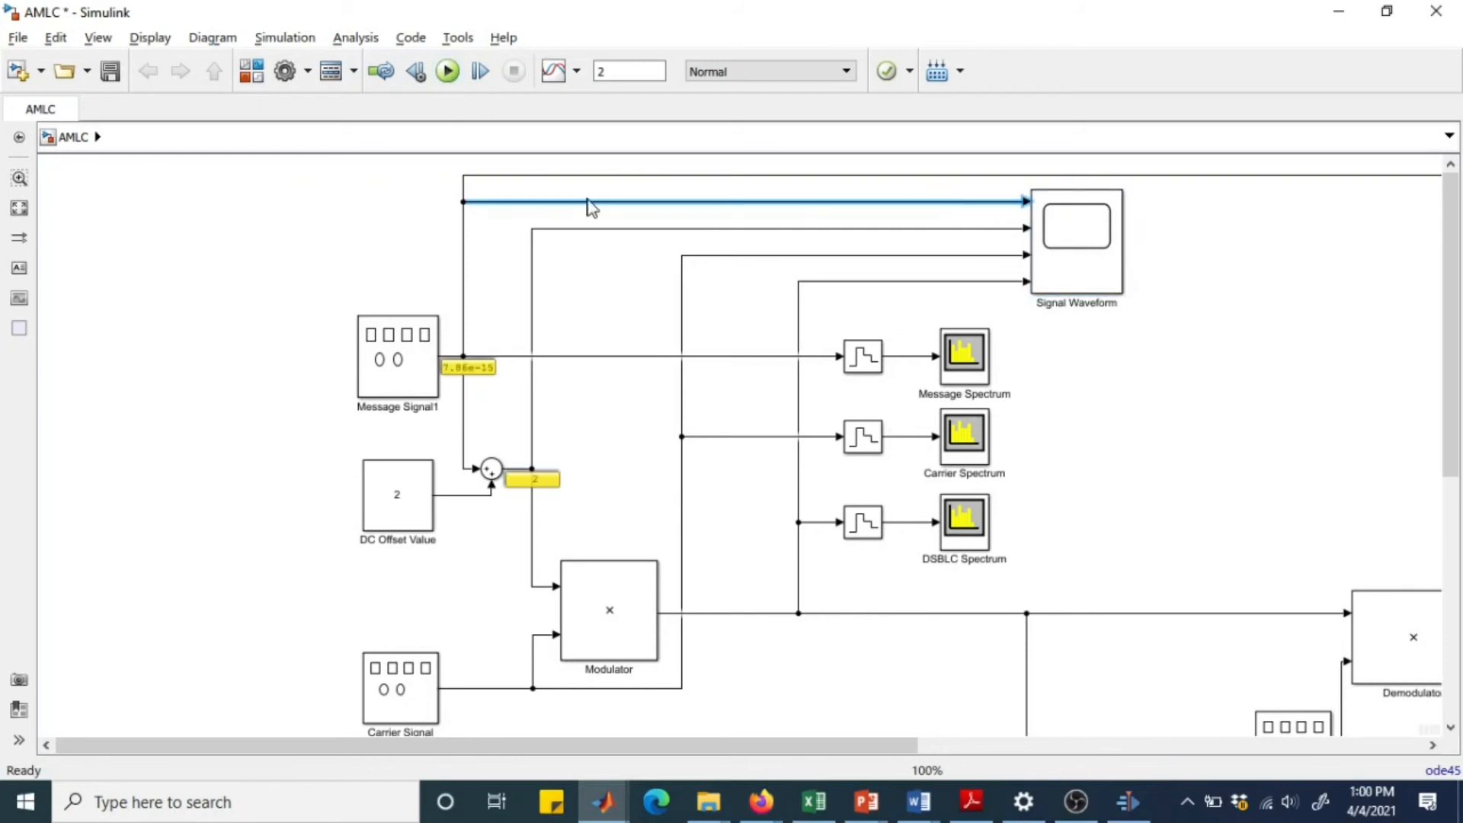
{"action": "left_click", "coordinate": [404, 339]}
{"action": "left_click", "coordinate": [463, 283]}
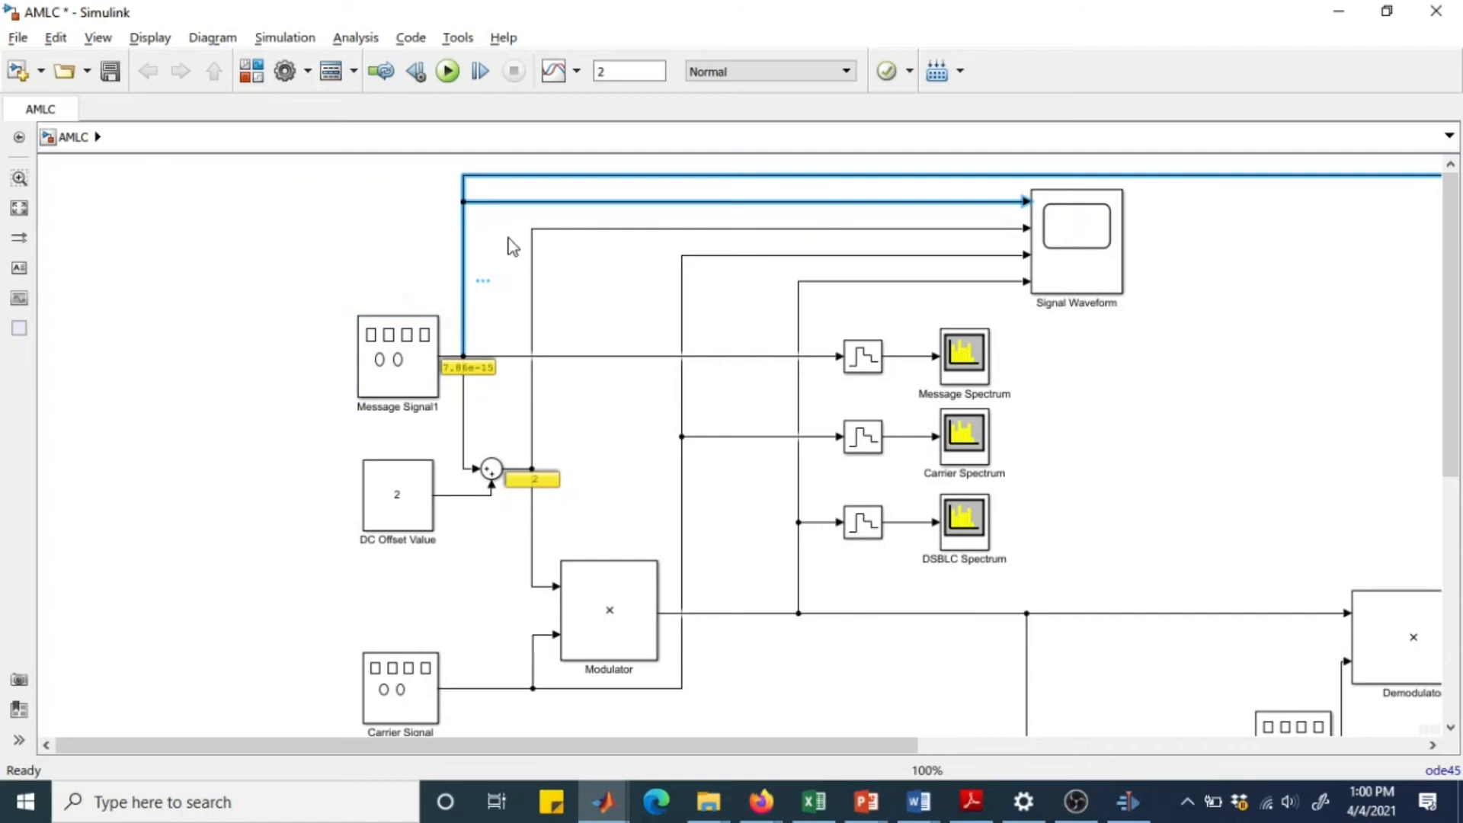
Trace the offset message, carrier and modulated signal lines between their sources and the remaining Signal Waveform scope inputs.
{"action": "left_click", "coordinate": [1008, 228]}
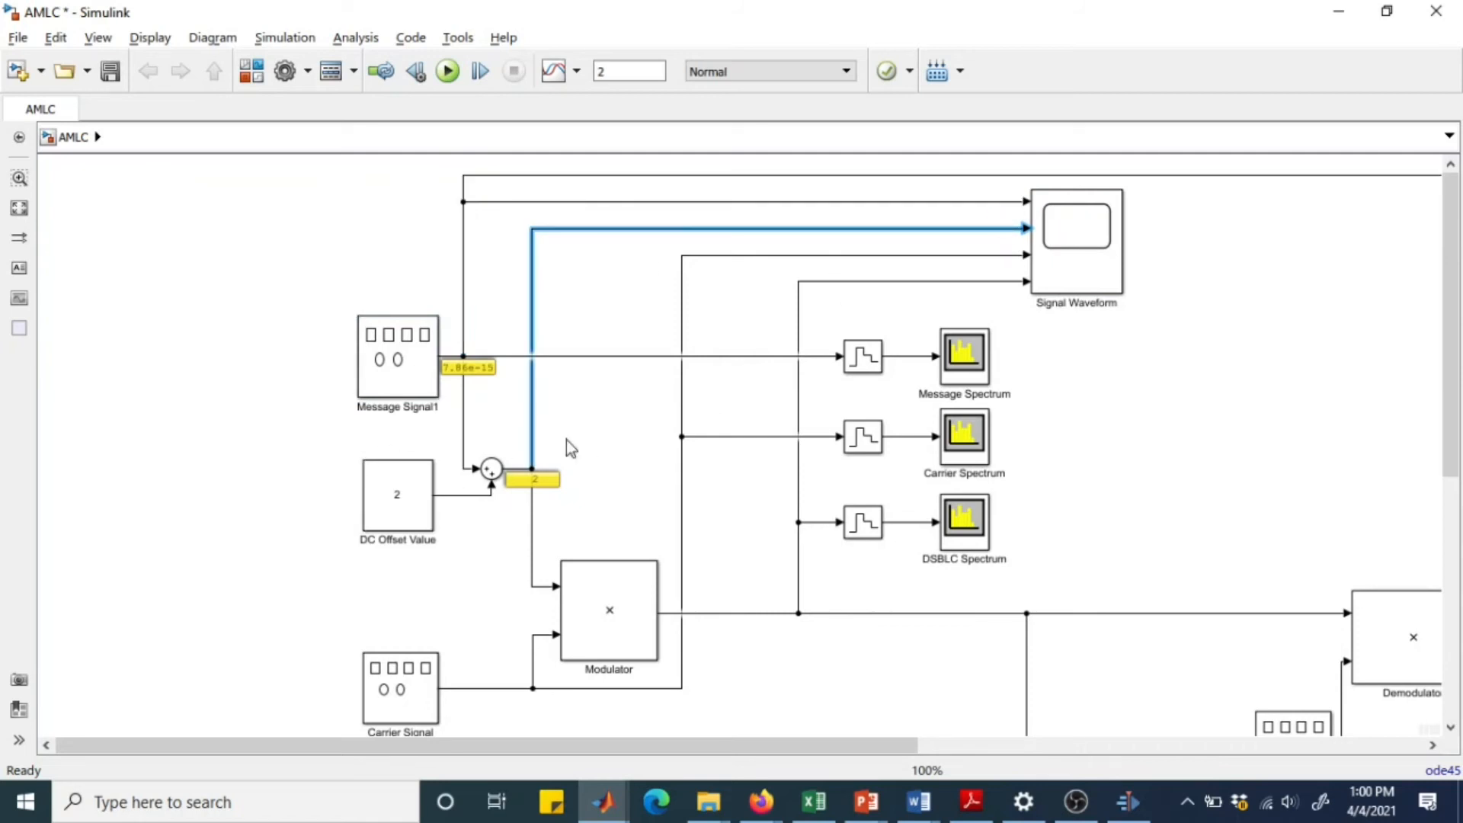
{"action": "left_click", "coordinate": [509, 468]}
{"action": "left_click", "coordinate": [858, 257]}
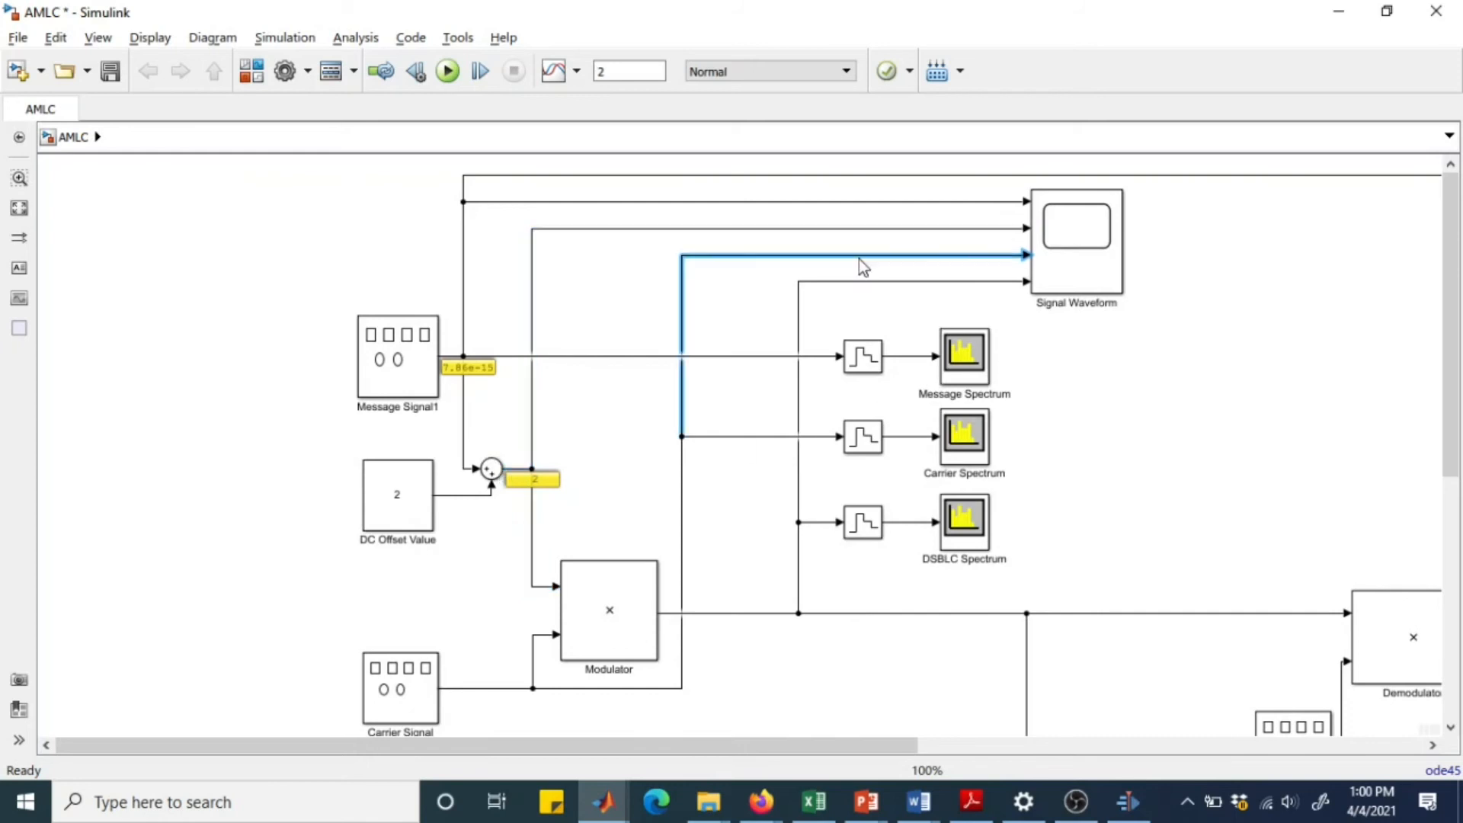
{"action": "left_click", "coordinate": [682, 549]}
{"action": "left_click", "coordinate": [515, 689]}
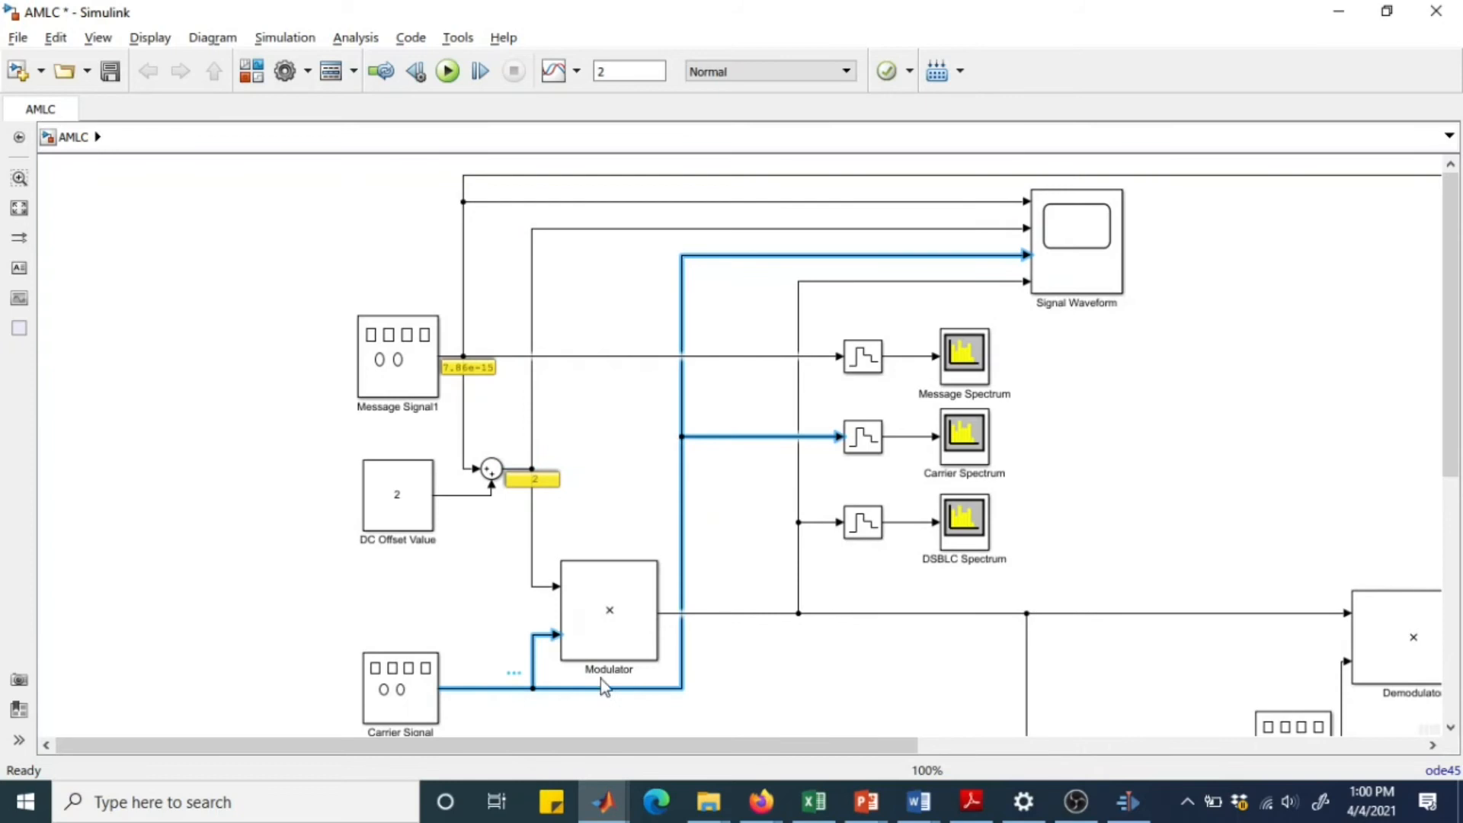
{"action": "left_click", "coordinate": [918, 281]}
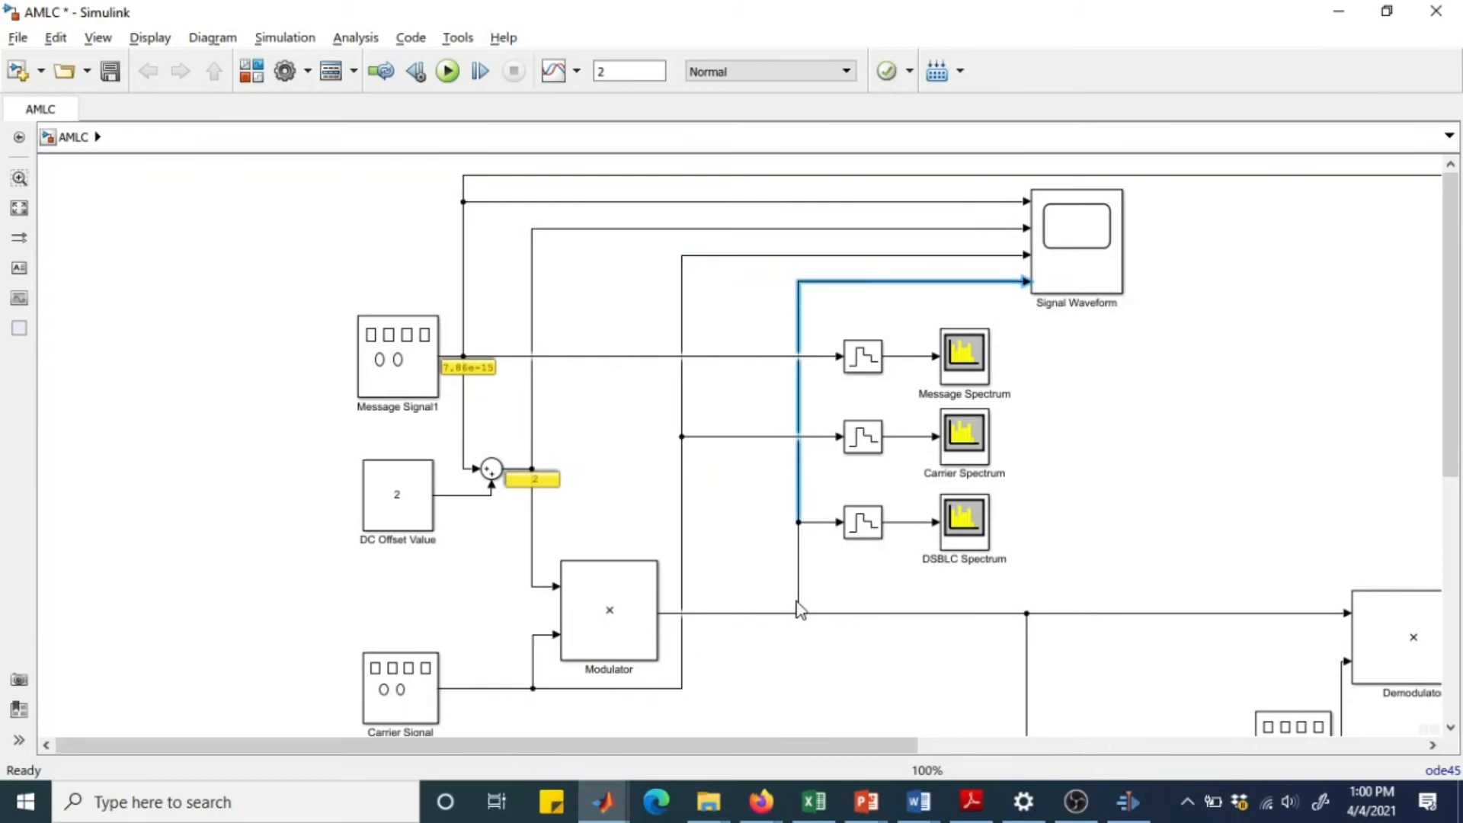
{"action": "left_click", "coordinate": [765, 613]}
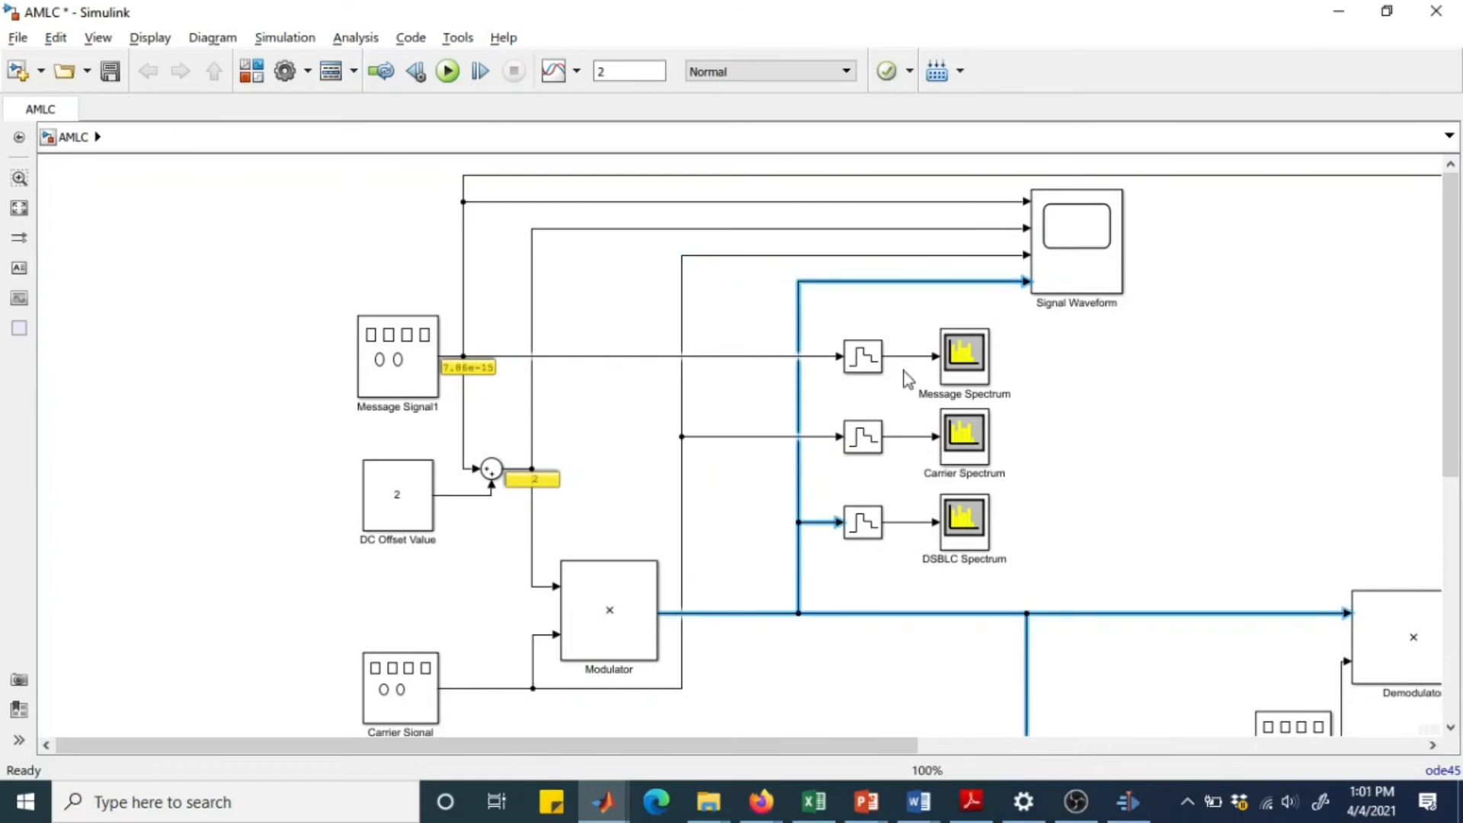
View the plots in the Signal Waveform scope and rerun the simulation from the DSBLC Spectrum analyzer.
{"action": "double_click", "coordinate": [1091, 260]}
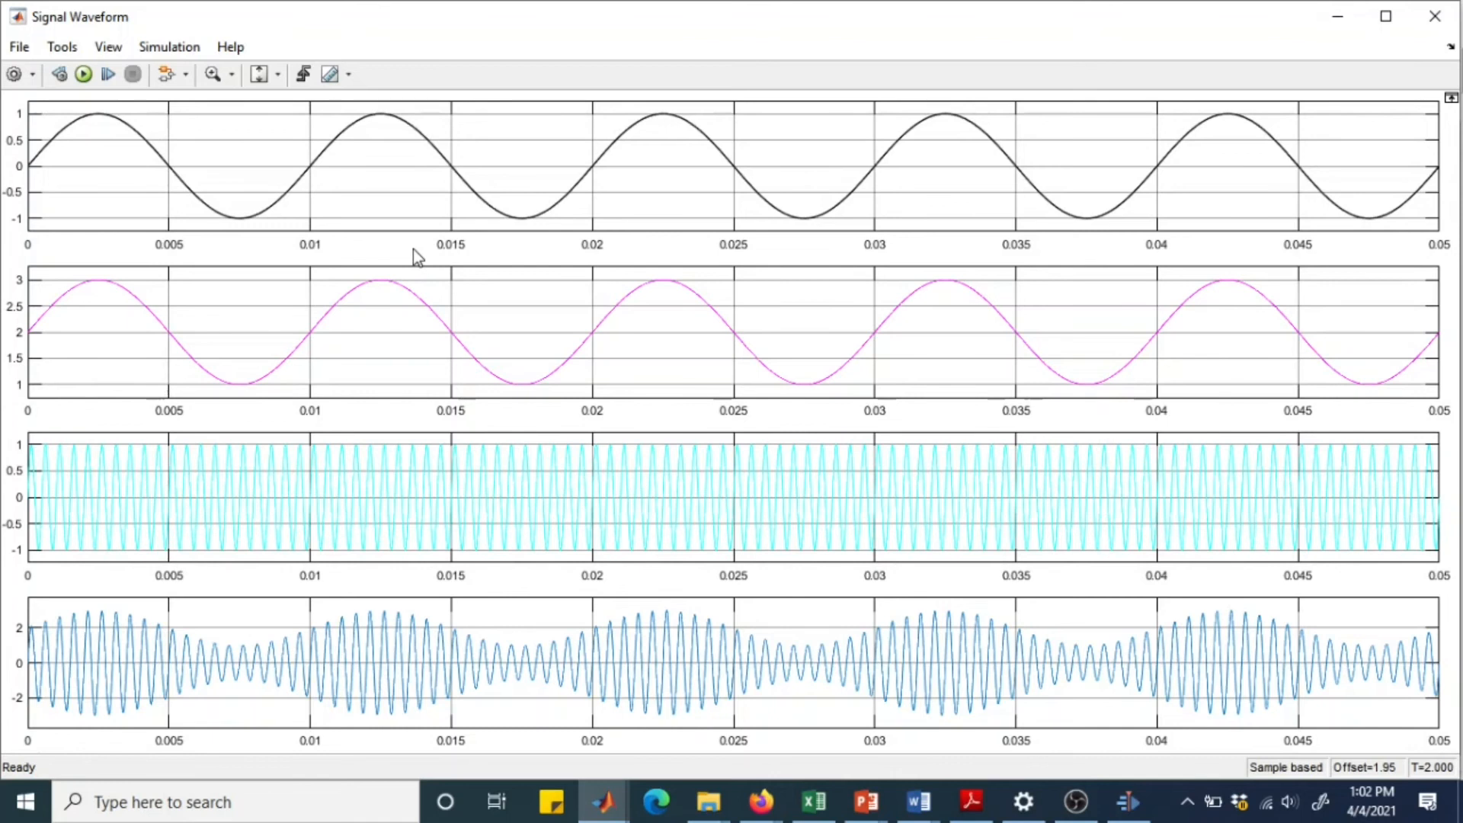
{"action": "left_click", "coordinate": [1347, 16]}
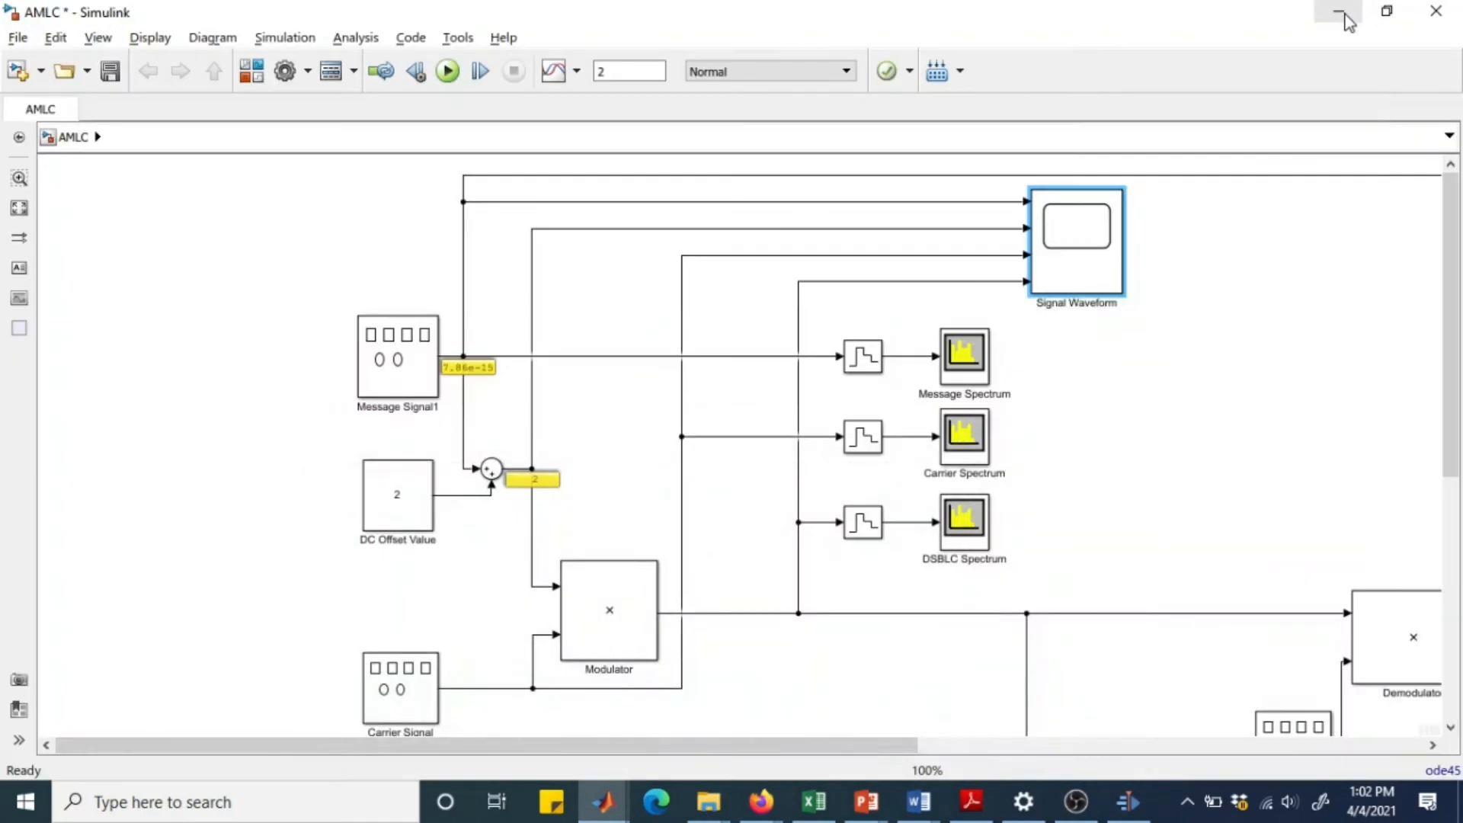
{"action": "double_click", "coordinate": [971, 522]}
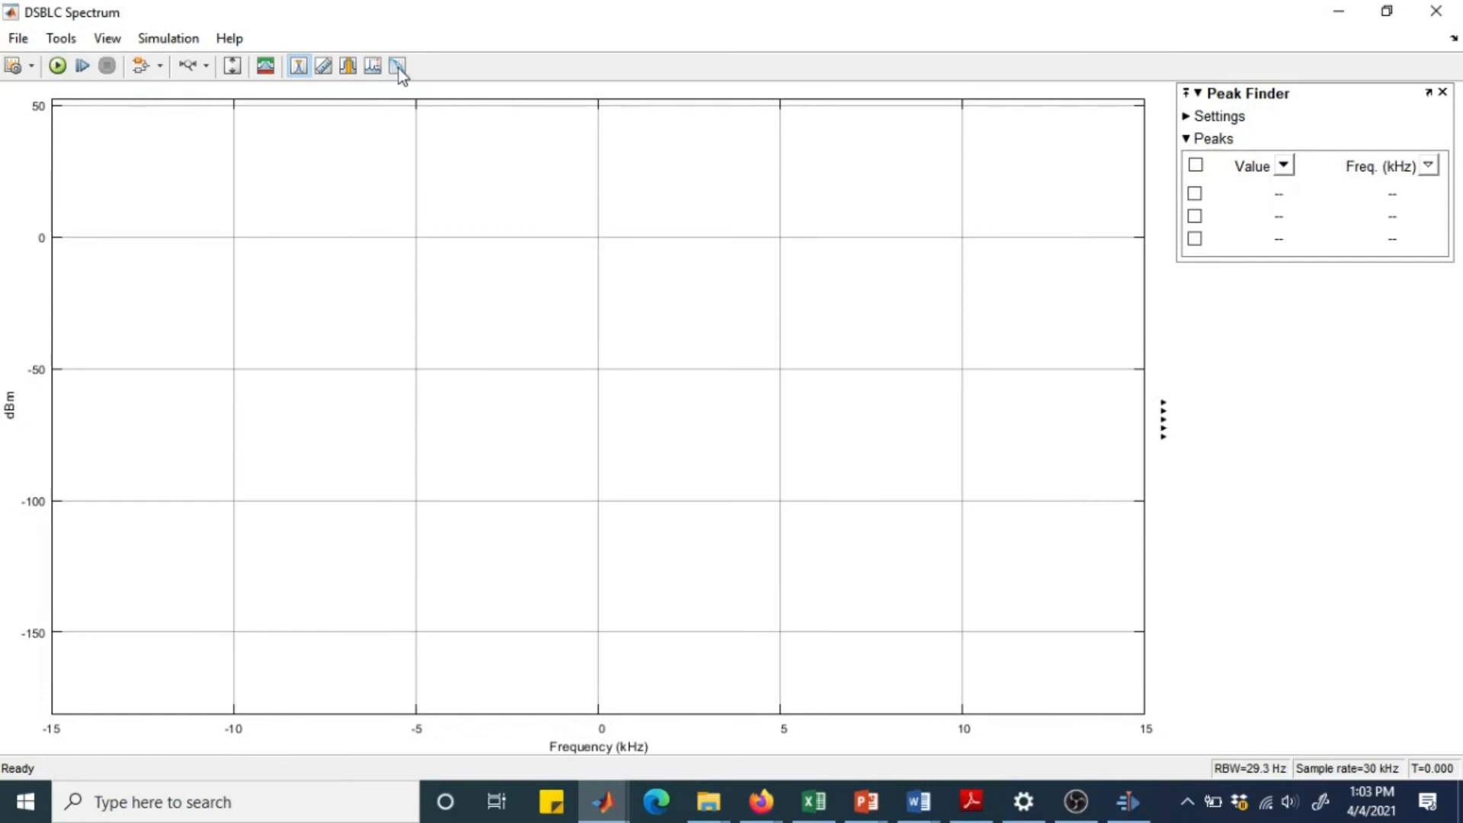
{"action": "left_click", "coordinate": [57, 67]}
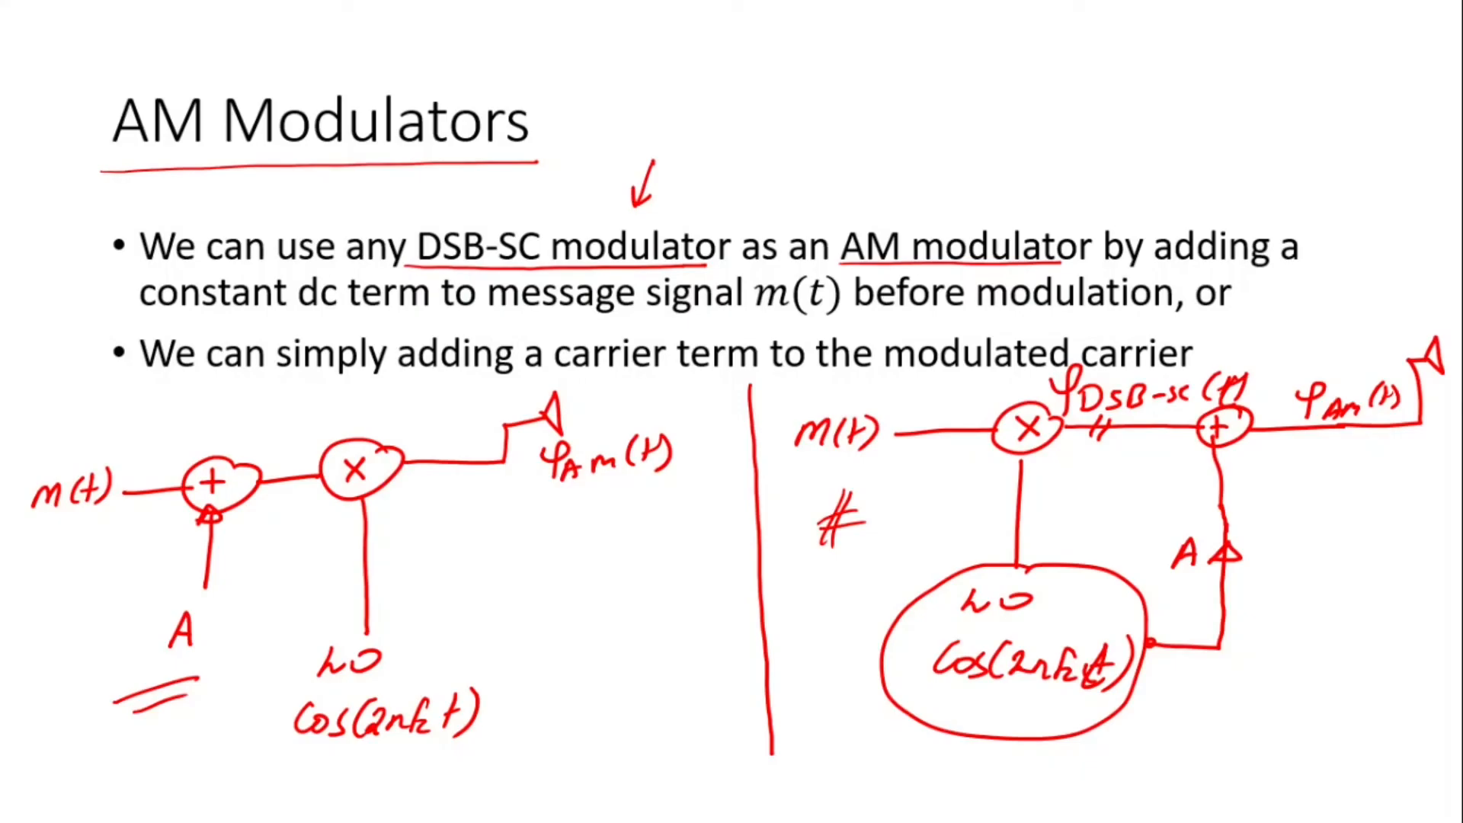
{"action": "left_click", "coordinate": [1098, 593]}
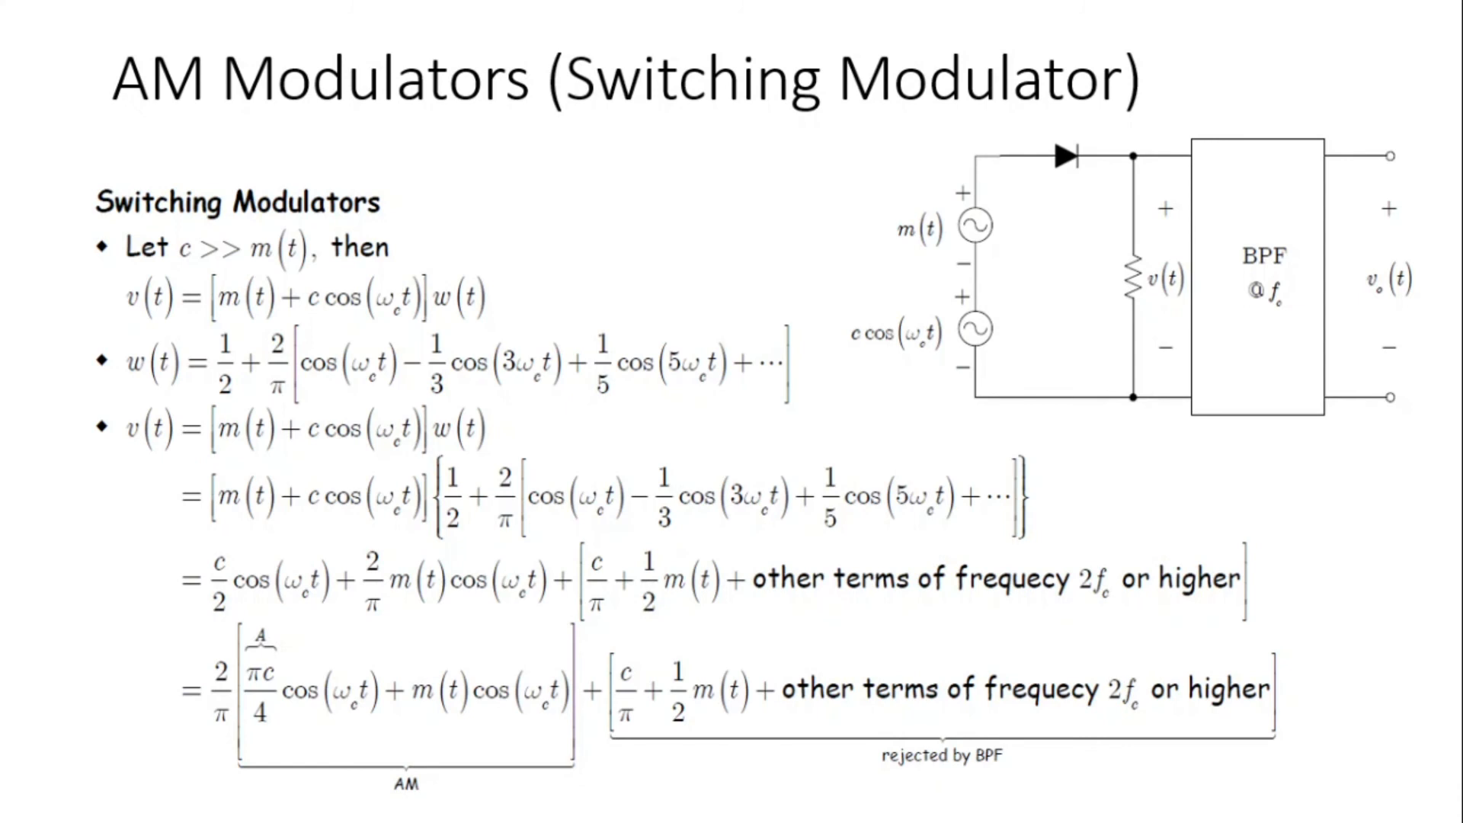
{"action": "mouse_move", "coordinate": [881, 406]}
{"action": "left_mouse_down"}
{"action": "mouse_move", "coordinate": [927, 365]}
{"action": "mouse_move", "coordinate": [924, 385]}
{"action": "left_mouse_up"}
{"action": "mouse_move", "coordinate": [877, 434]}
{"action": "left_mouse_down"}
{"action": "mouse_move", "coordinate": [883, 418]}
{"action": "mouse_move", "coordinate": [921, 417]}
{"action": "left_mouse_up"}
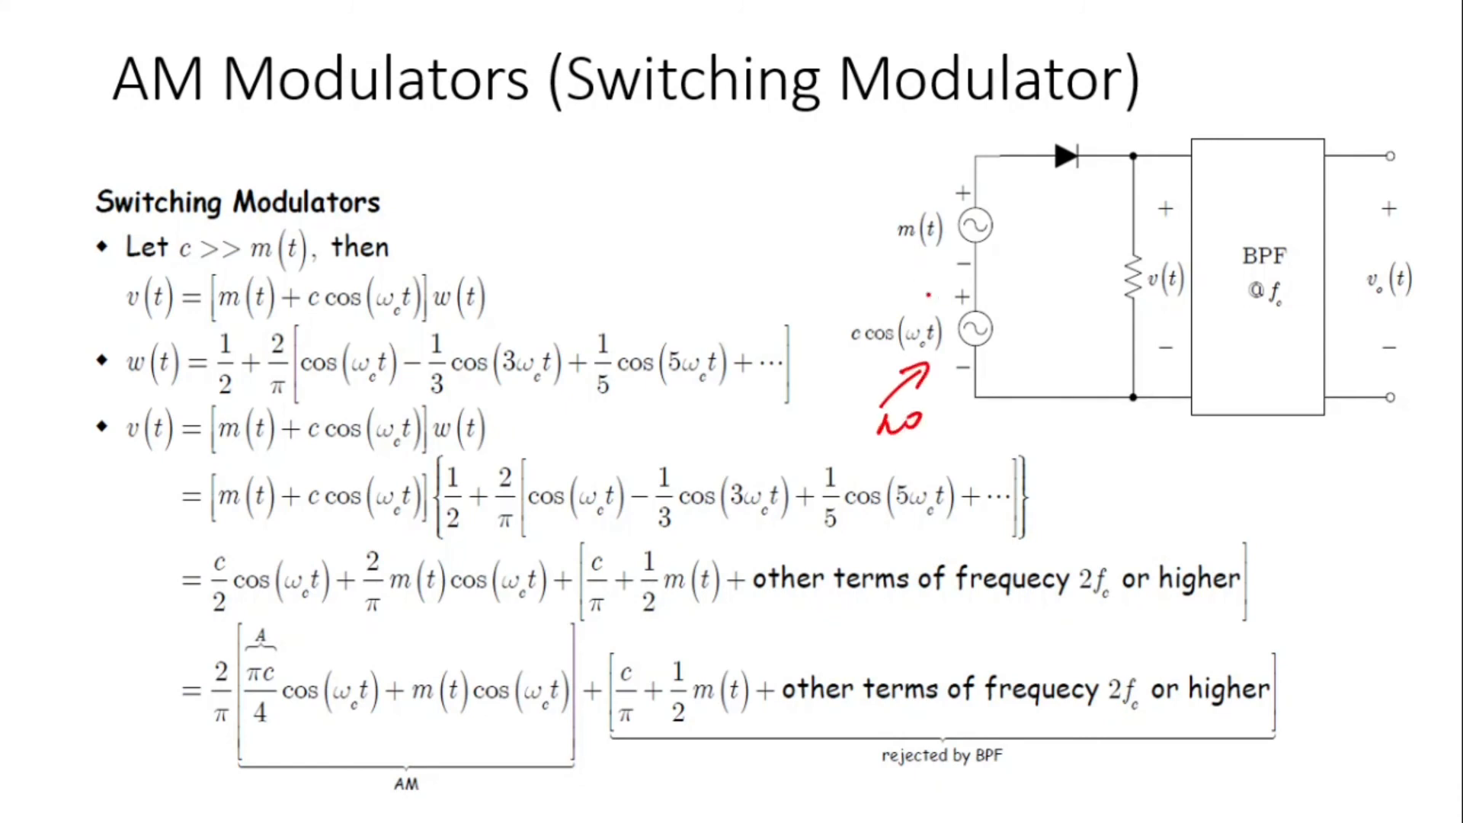
{"action": "mouse_move", "coordinate": [924, 278]}
{"action": "left_mouse_down"}
{"action": "mouse_move", "coordinate": [924, 306]}
{"action": "mouse_move", "coordinate": [933, 294]}
{"action": "left_mouse_up"}
{"action": "left_click_drag", "start_coordinate": [896, 197], "coordinate": [883, 270]}
{"action": "mouse_move", "coordinate": [800, 215]}
{"action": "left_mouse_down"}
{"action": "mouse_move", "coordinate": [814, 248]}
{"action": "mouse_move", "coordinate": [855, 203]}
{"action": "left_mouse_up"}
{"action": "left_click", "coordinate": [825, 244]}
{"action": "left_click_drag", "start_coordinate": [836, 227], "coordinate": [858, 219]}
{"action": "left_click_drag", "start_coordinate": [790, 269], "coordinate": [844, 248]}
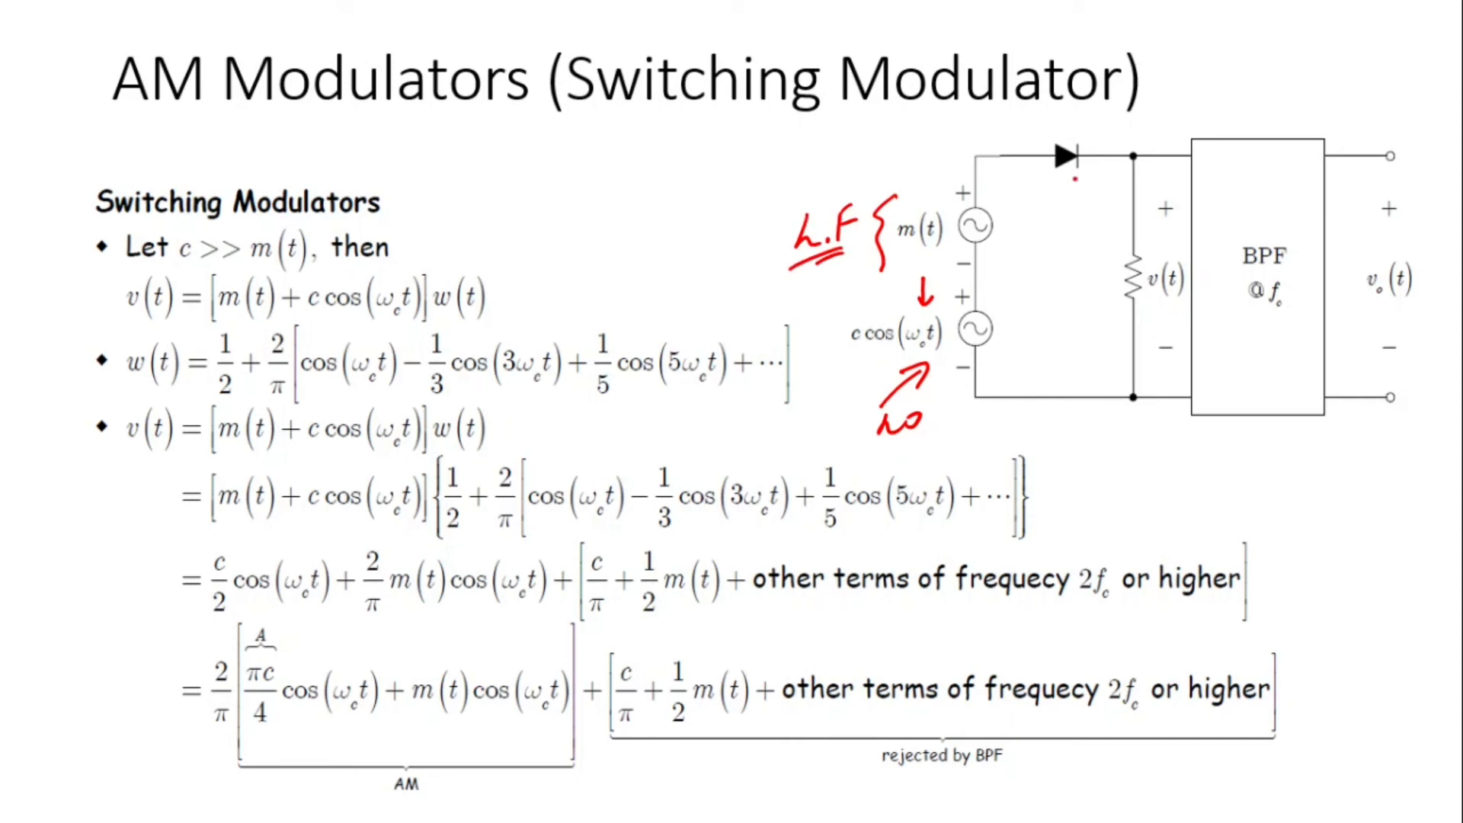
{"action": "left_click_drag", "start_coordinate": [1049, 178], "coordinate": [1051, 199]}
{"action": "mouse_move", "coordinate": [1076, 187]}
{"action": "left_mouse_down"}
{"action": "mouse_move", "coordinate": [1074, 201]}
{"action": "mouse_move", "coordinate": [1115, 192]}
{"action": "left_mouse_up"}
{"action": "left_click", "coordinate": [1102, 183]}
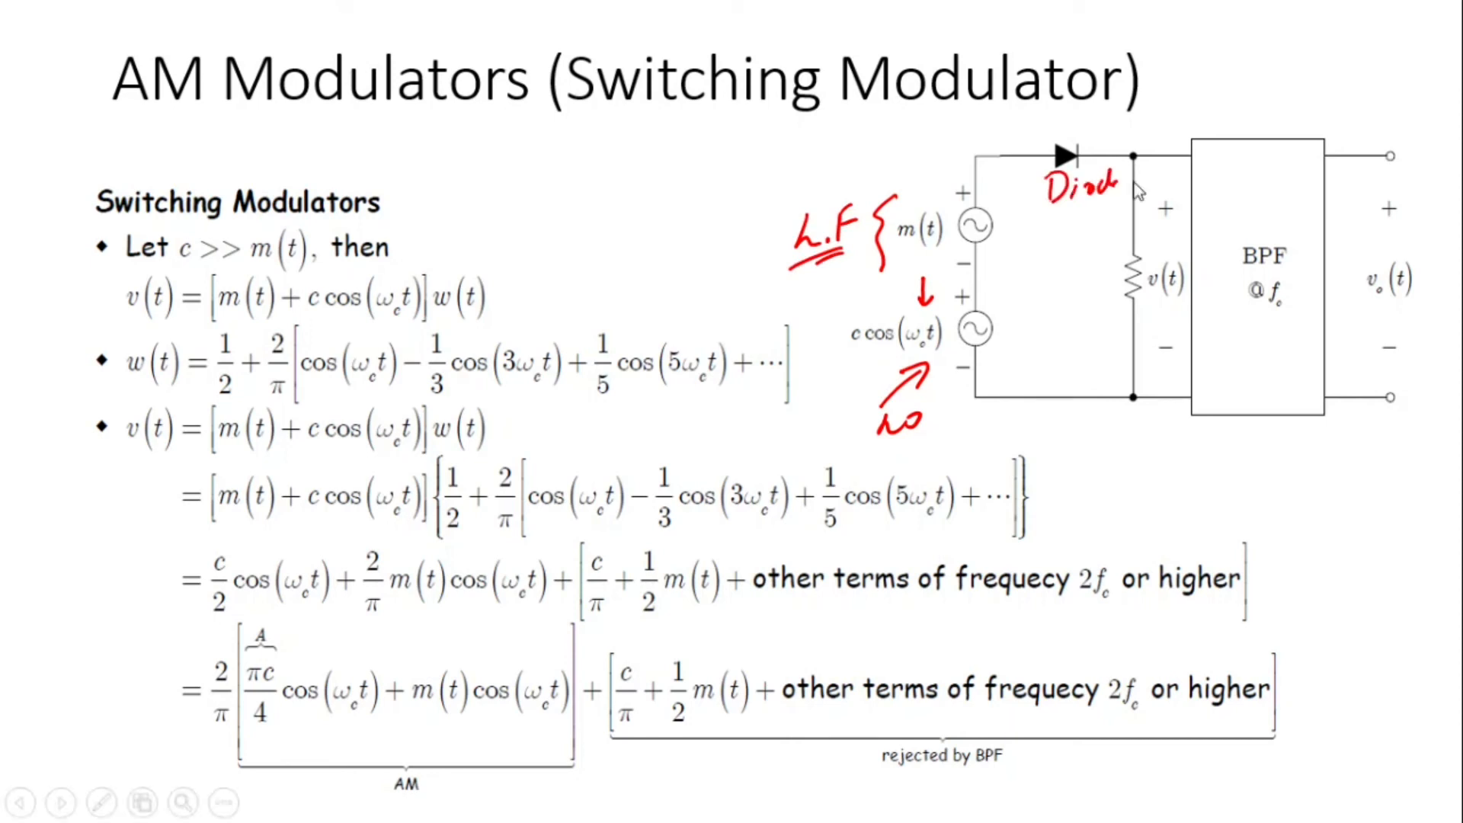
{"action": "left_click_drag", "start_coordinate": [1088, 307], "coordinate": [1106, 318]}
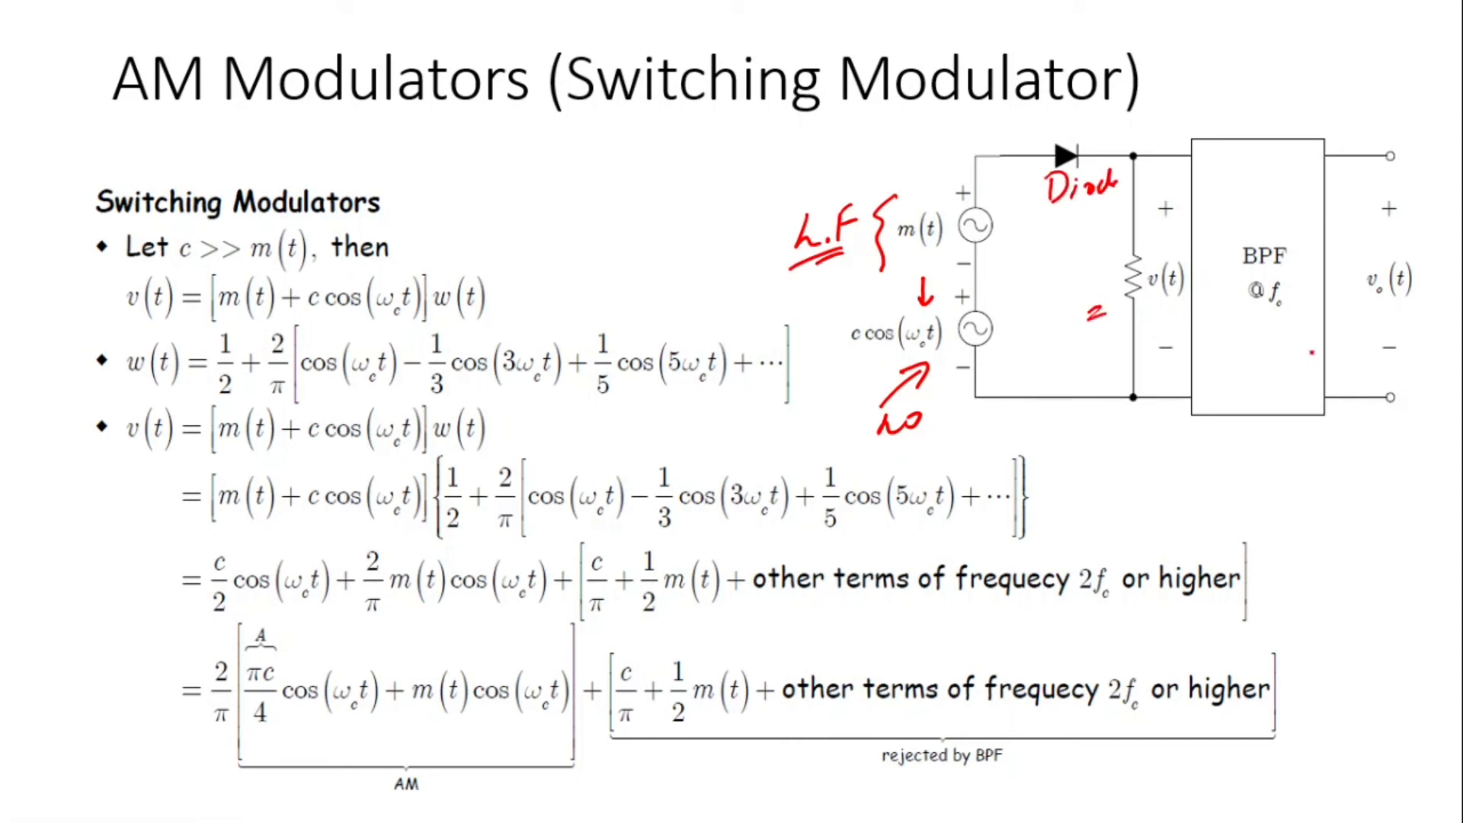
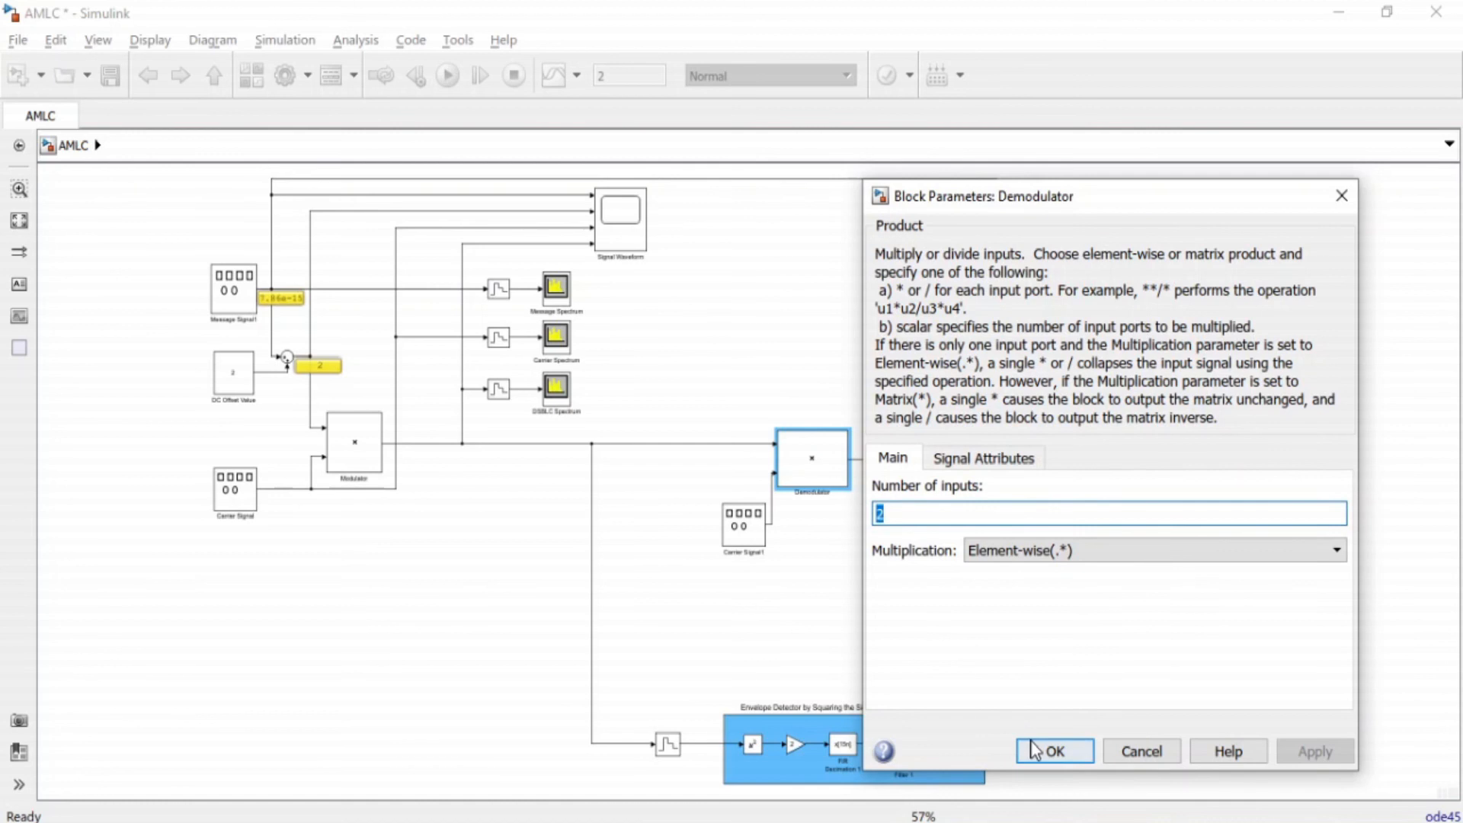
Review the Carrier Signal1 generator's waveform and frequency parameters, then compare it with the transmitter's Carrier Signal block and the Demodulator.
{"action": "left_click", "coordinate": [1052, 751]}
{"action": "left_click", "coordinate": [750, 534]}
{"action": "double_click", "coordinate": [750, 533]}
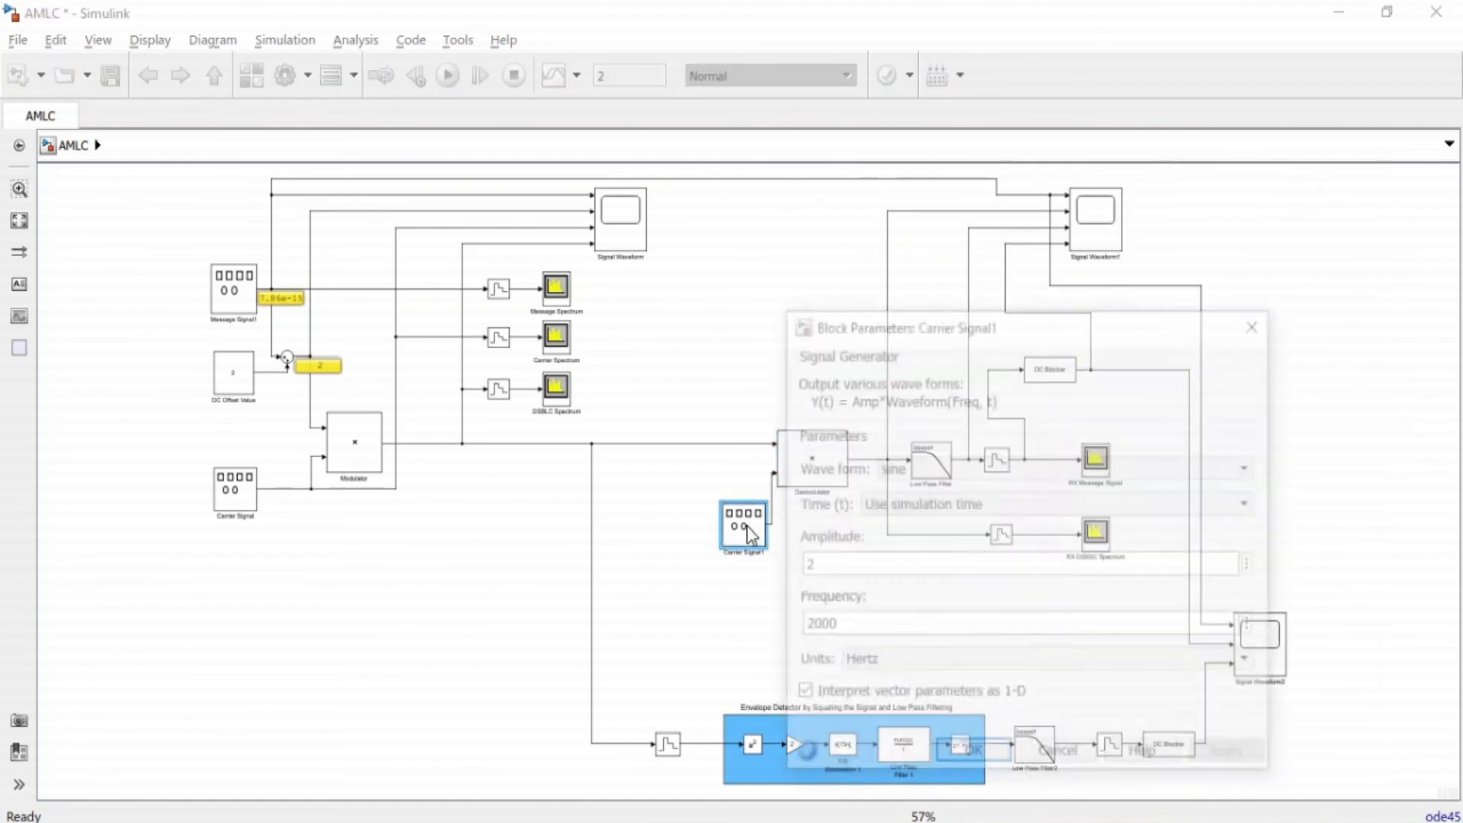
{"action": "left_click", "coordinate": [827, 625]}
{"action": "left_click", "coordinate": [834, 627]}
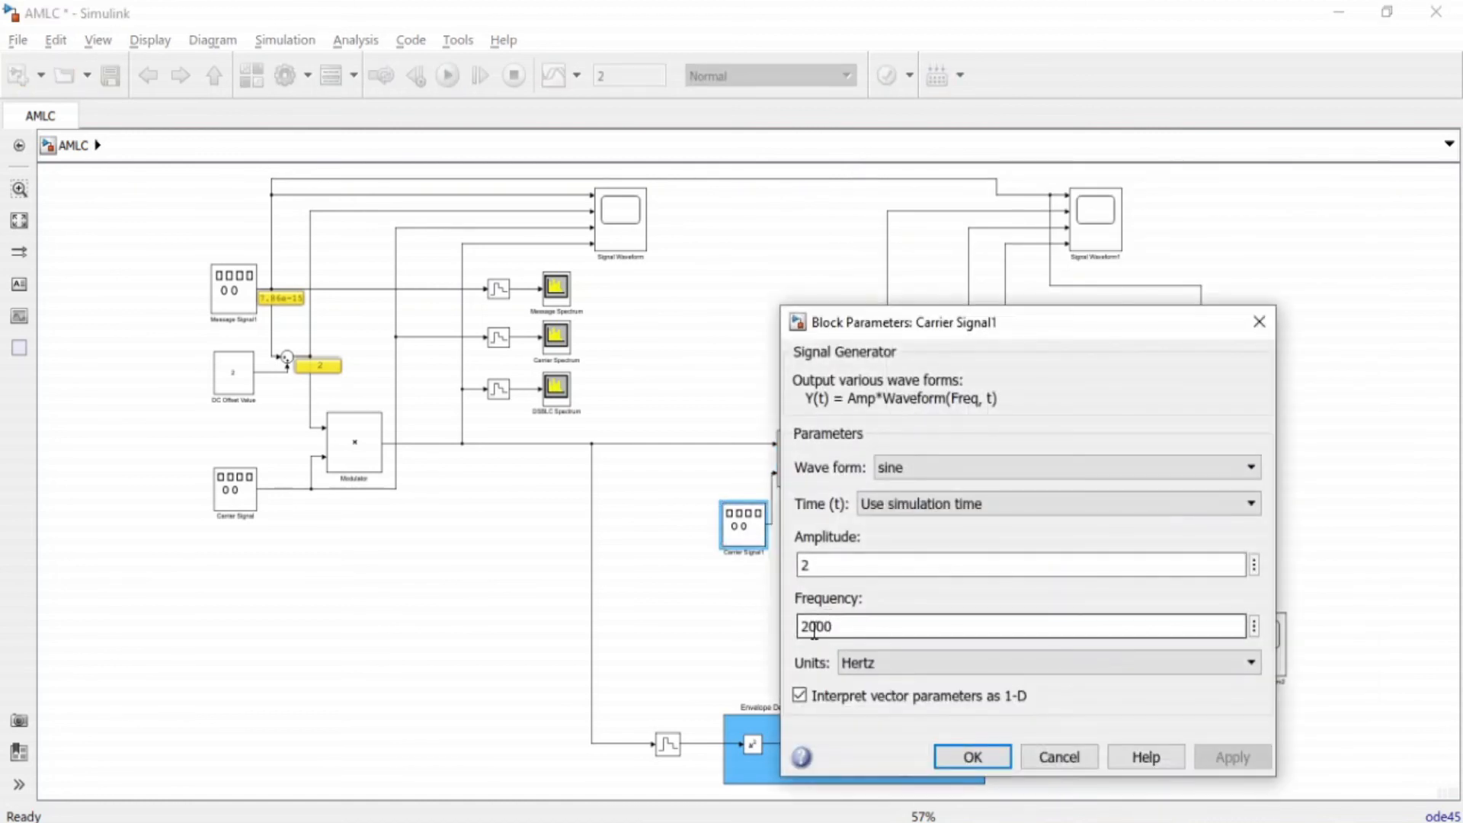
{"action": "left_click_drag", "start_coordinate": [801, 627], "coordinate": [852, 630]}
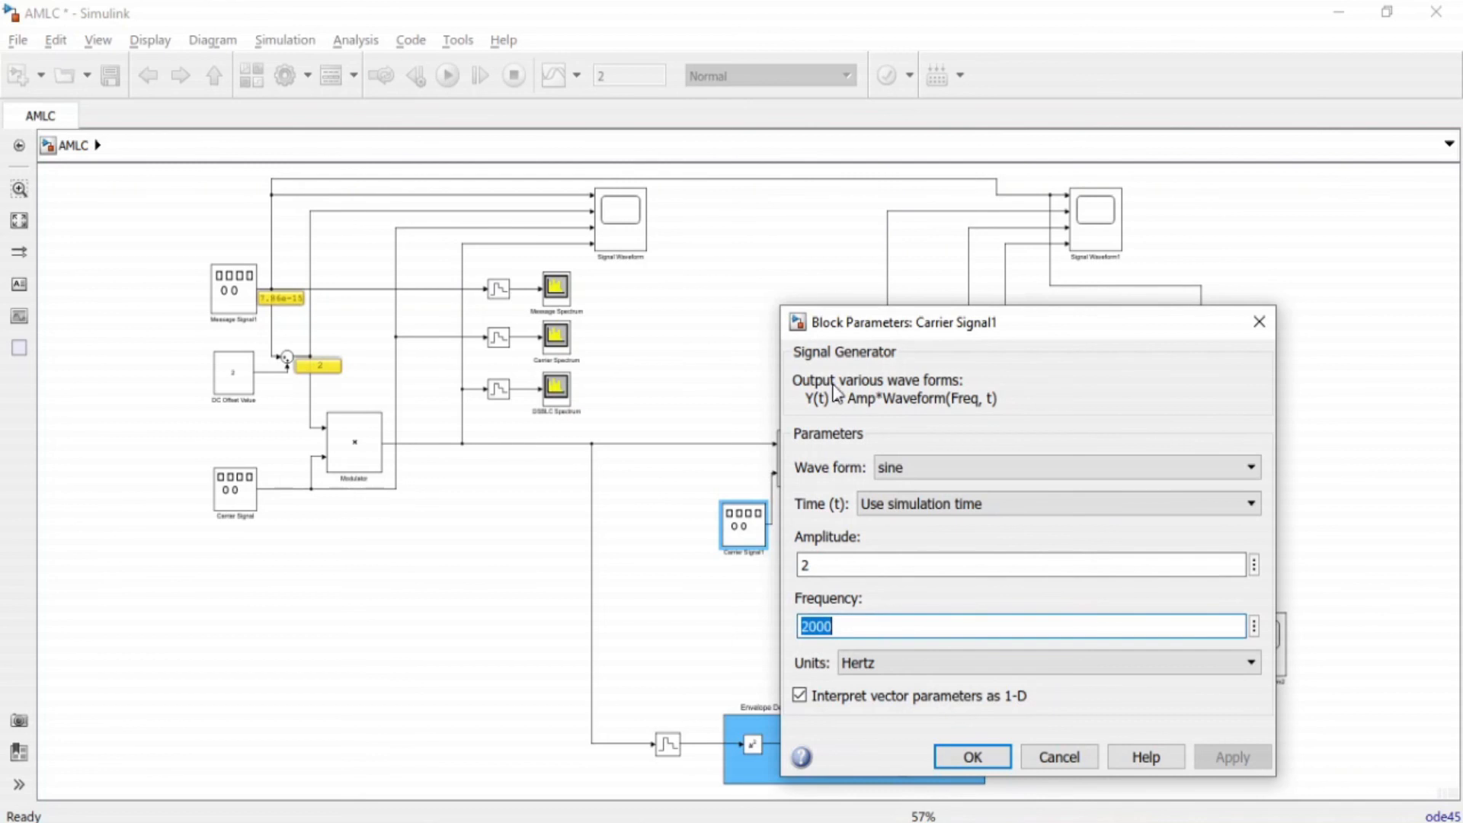
{"action": "left_click", "coordinate": [809, 355]}
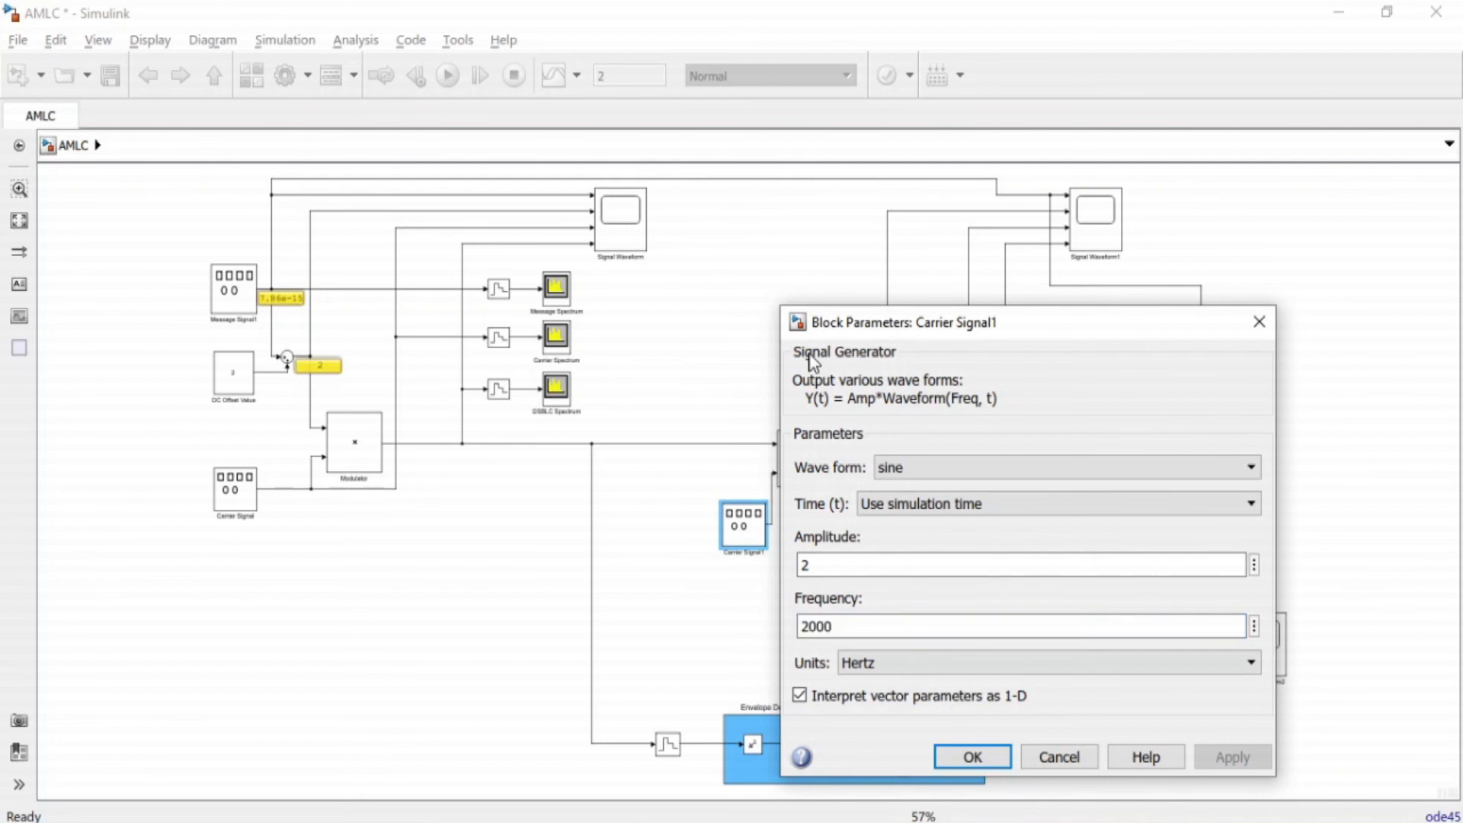
{"action": "left_click", "coordinate": [972, 757]}
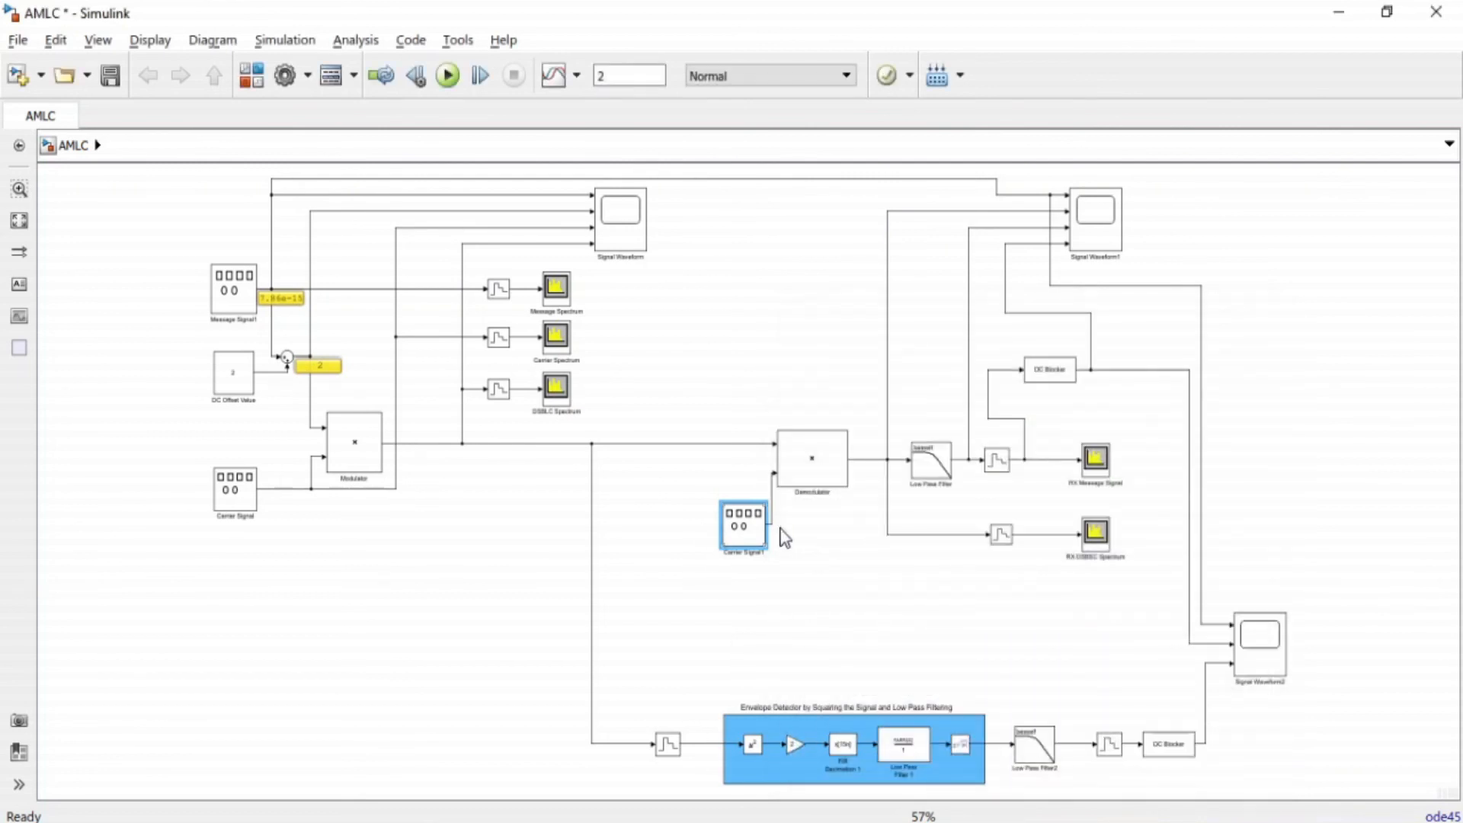
{"action": "left_click", "coordinate": [226, 506]}
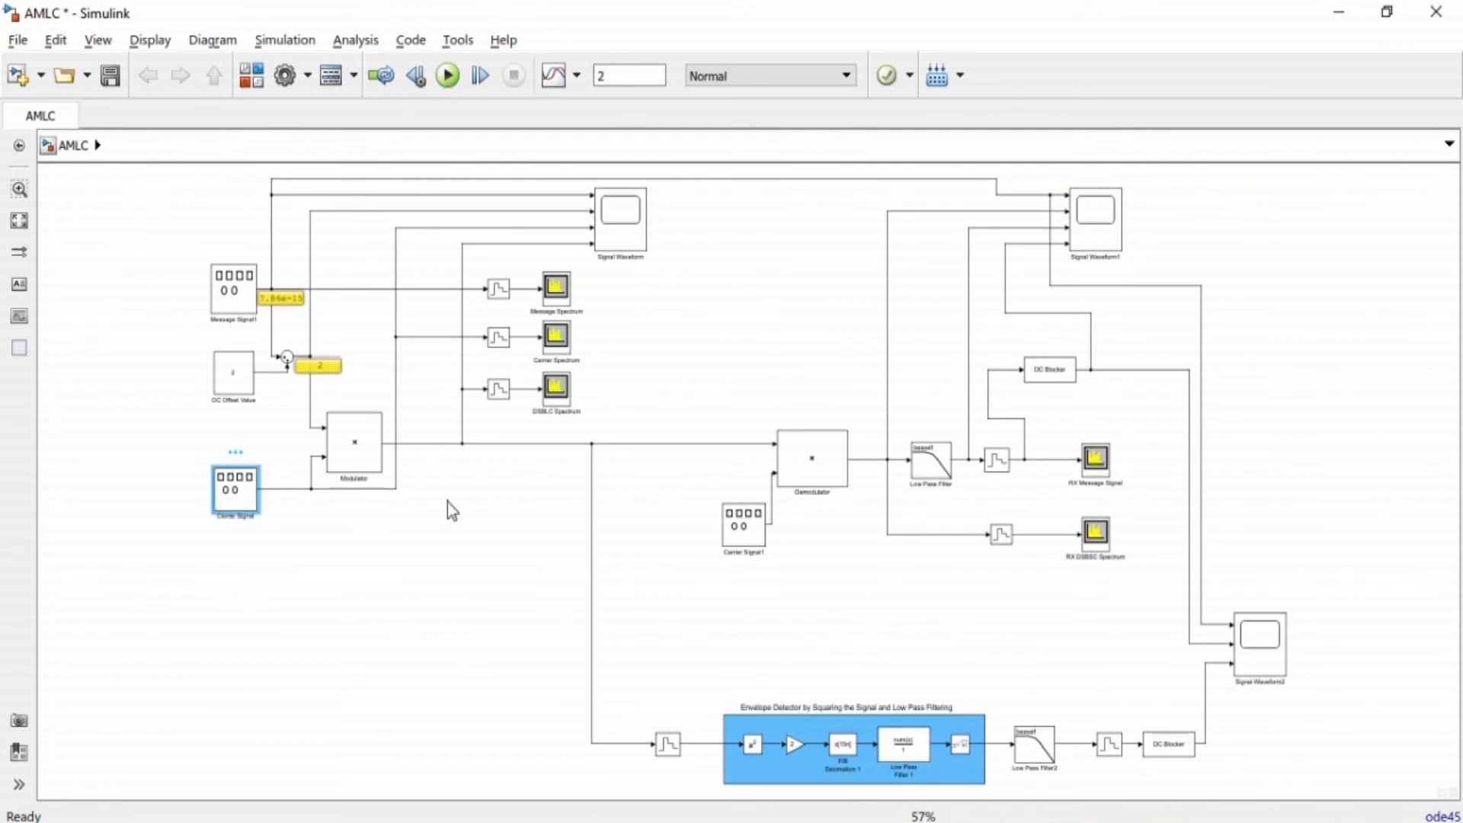
{"action": "left_click", "coordinate": [806, 477]}
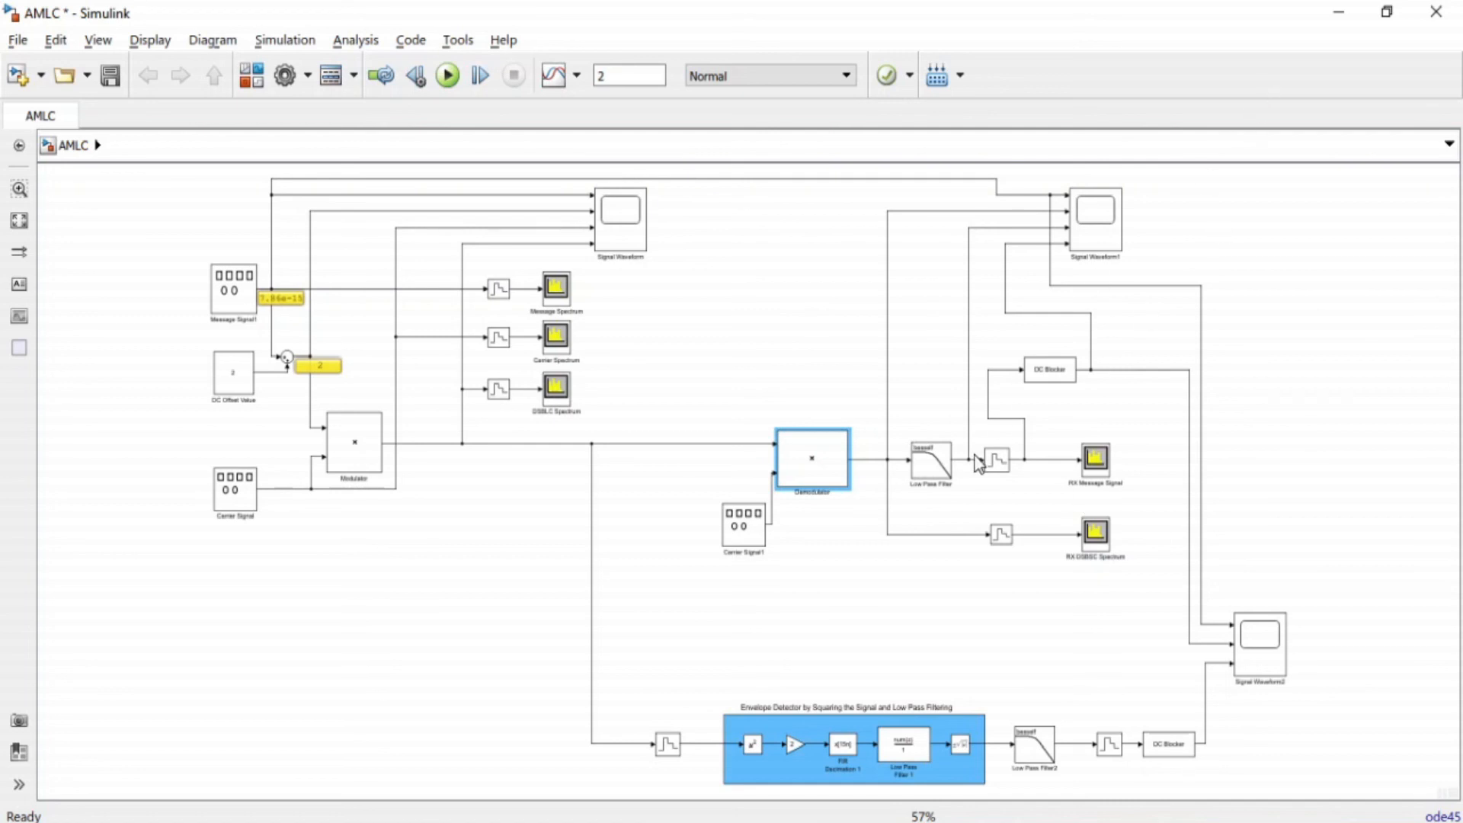
Review the Low Pass Filter's design method, type, order and passband edge frequency, and check its output line.
{"action": "double_click", "coordinate": [922, 474]}
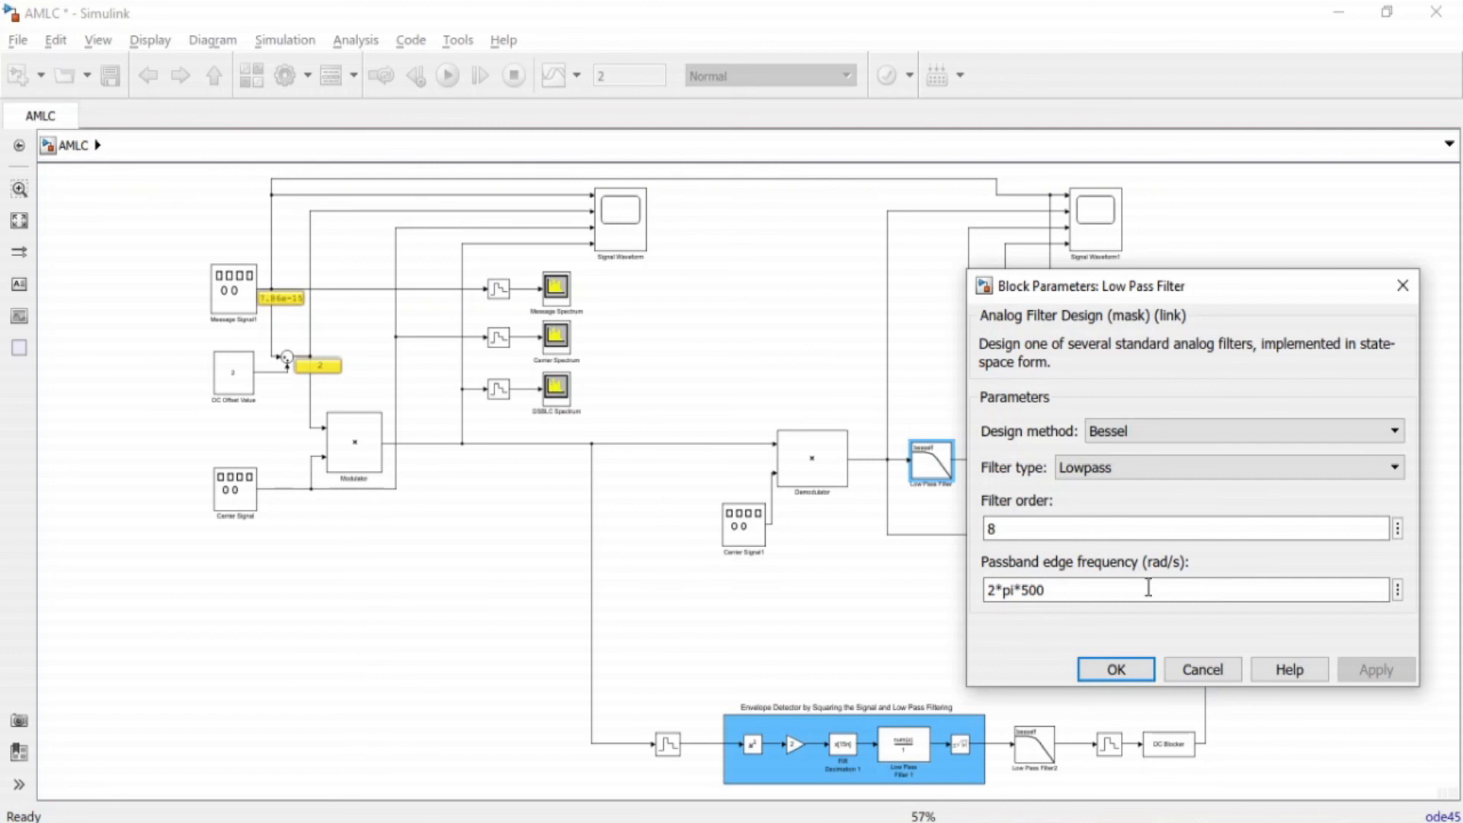
{"action": "left_click", "coordinate": [1116, 669]}
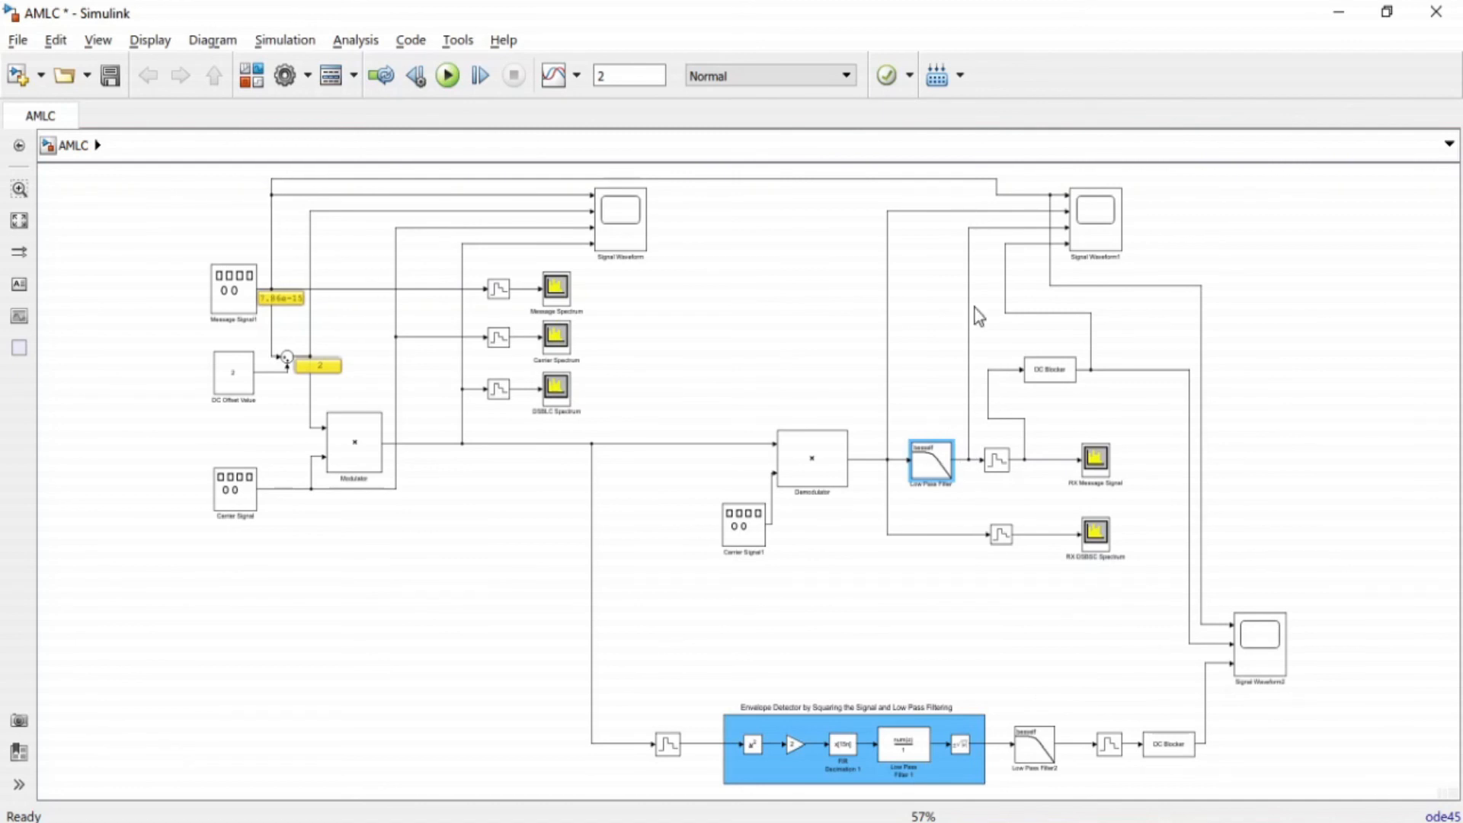
{"action": "left_click", "coordinate": [1095, 257]}
{"action": "left_click", "coordinate": [970, 456]}
Review the sample time of the zero-order hold after the Low Pass Filter and the parameters of the DC Blocker.
{"action": "double_click", "coordinate": [992, 464]}
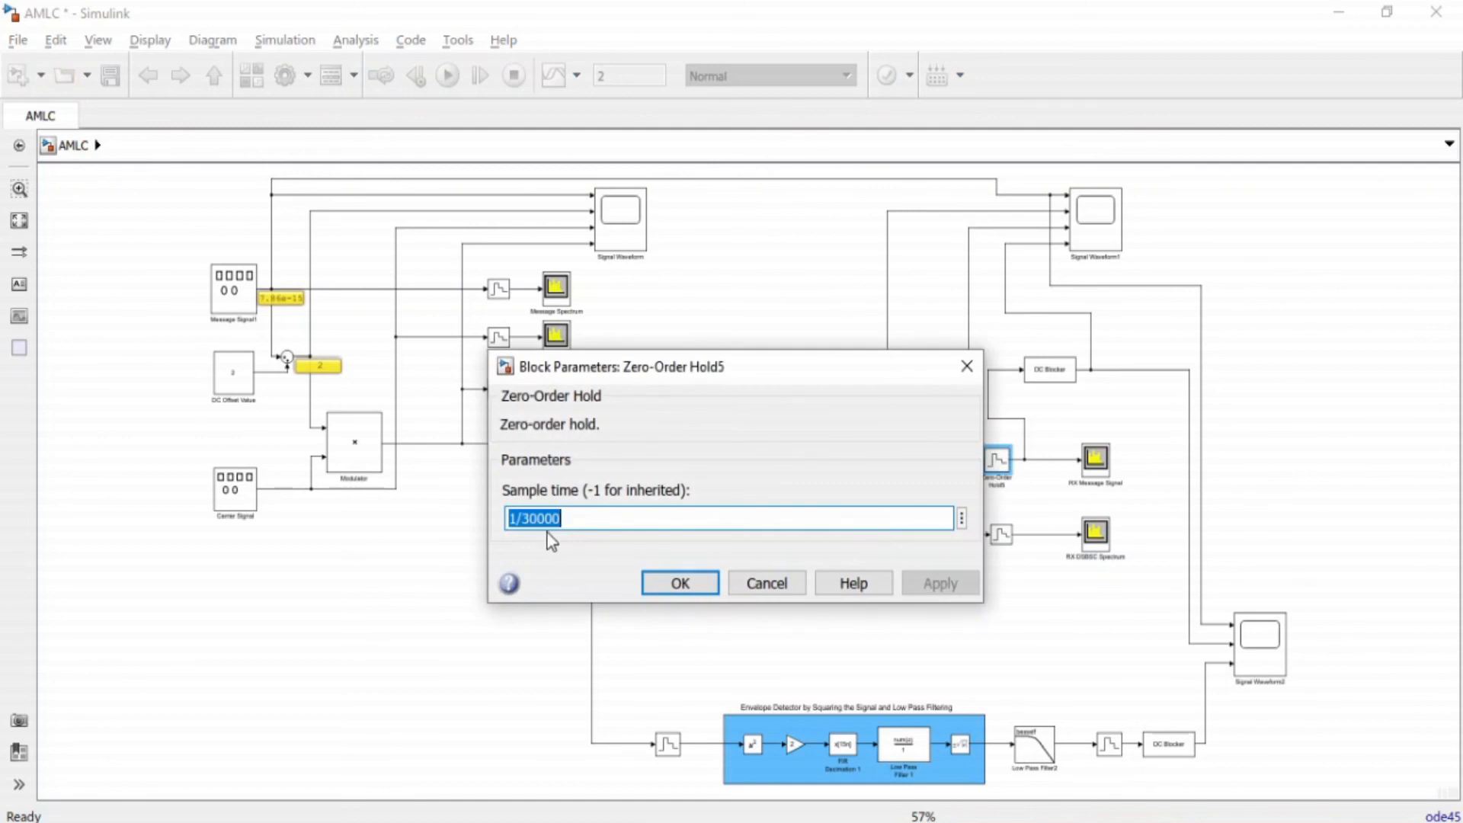
{"action": "left_click", "coordinate": [680, 583]}
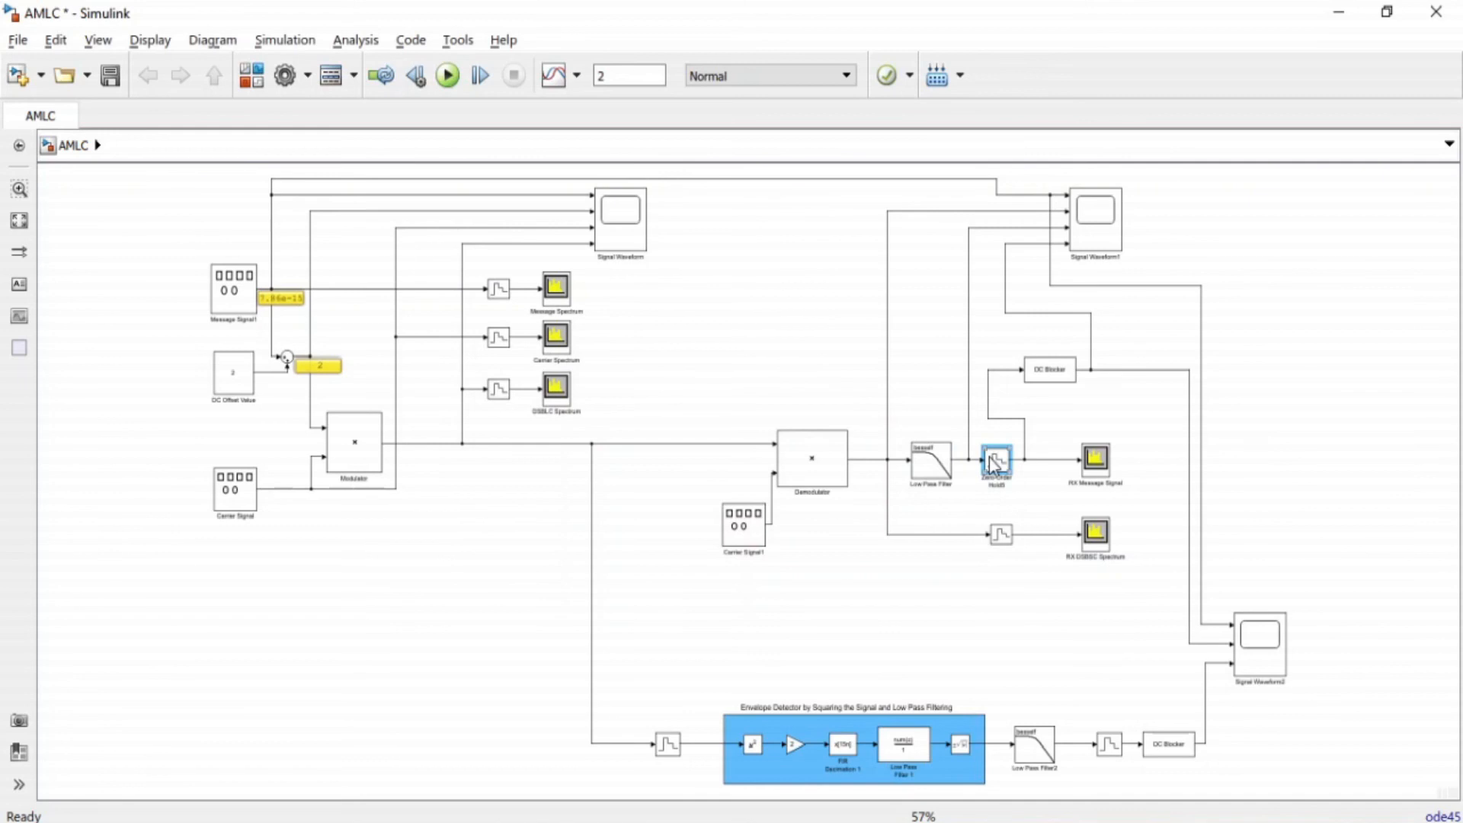
{"action": "double_click", "coordinate": [1057, 372]}
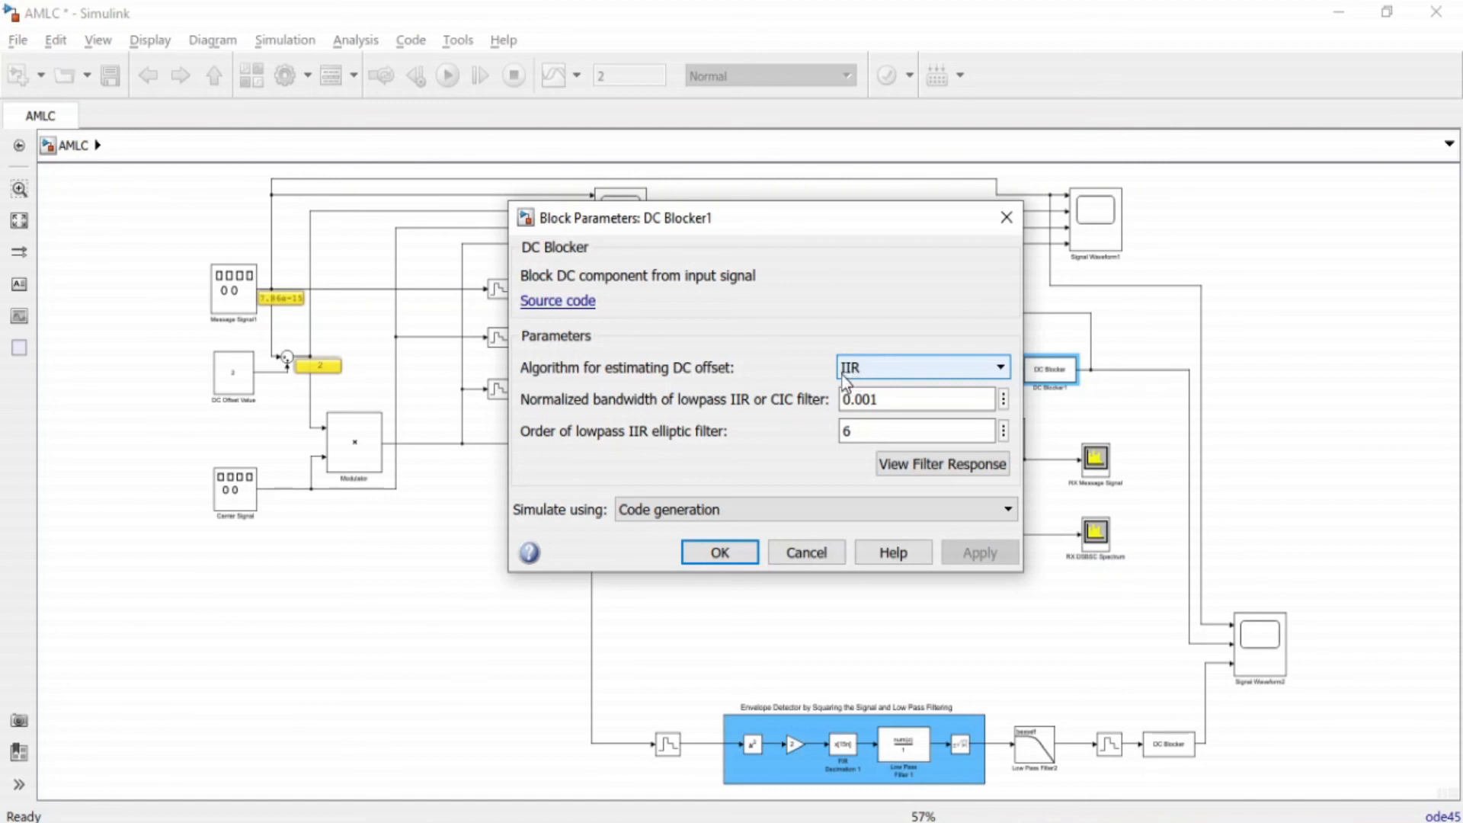
{"action": "left_click", "coordinate": [712, 555]}
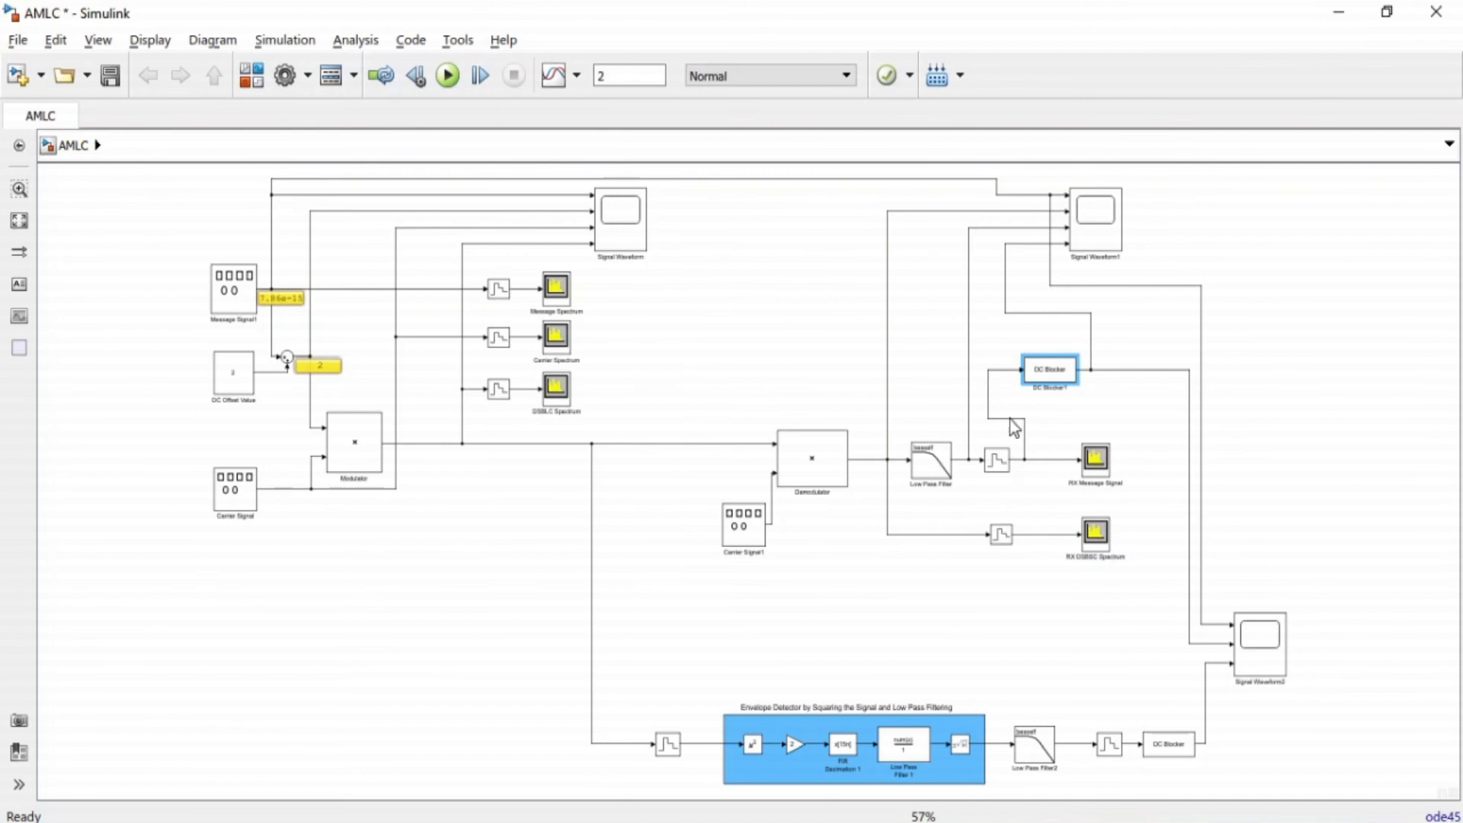
{"action": "left_click", "coordinate": [995, 466]}
Trace each of the four Signal Waveform1 input lines back to its source, including the zero-order hold feeding the DC Blocker.
{"action": "left_click_drag", "start_coordinate": [704, 168], "coordinate": [1233, 576]}
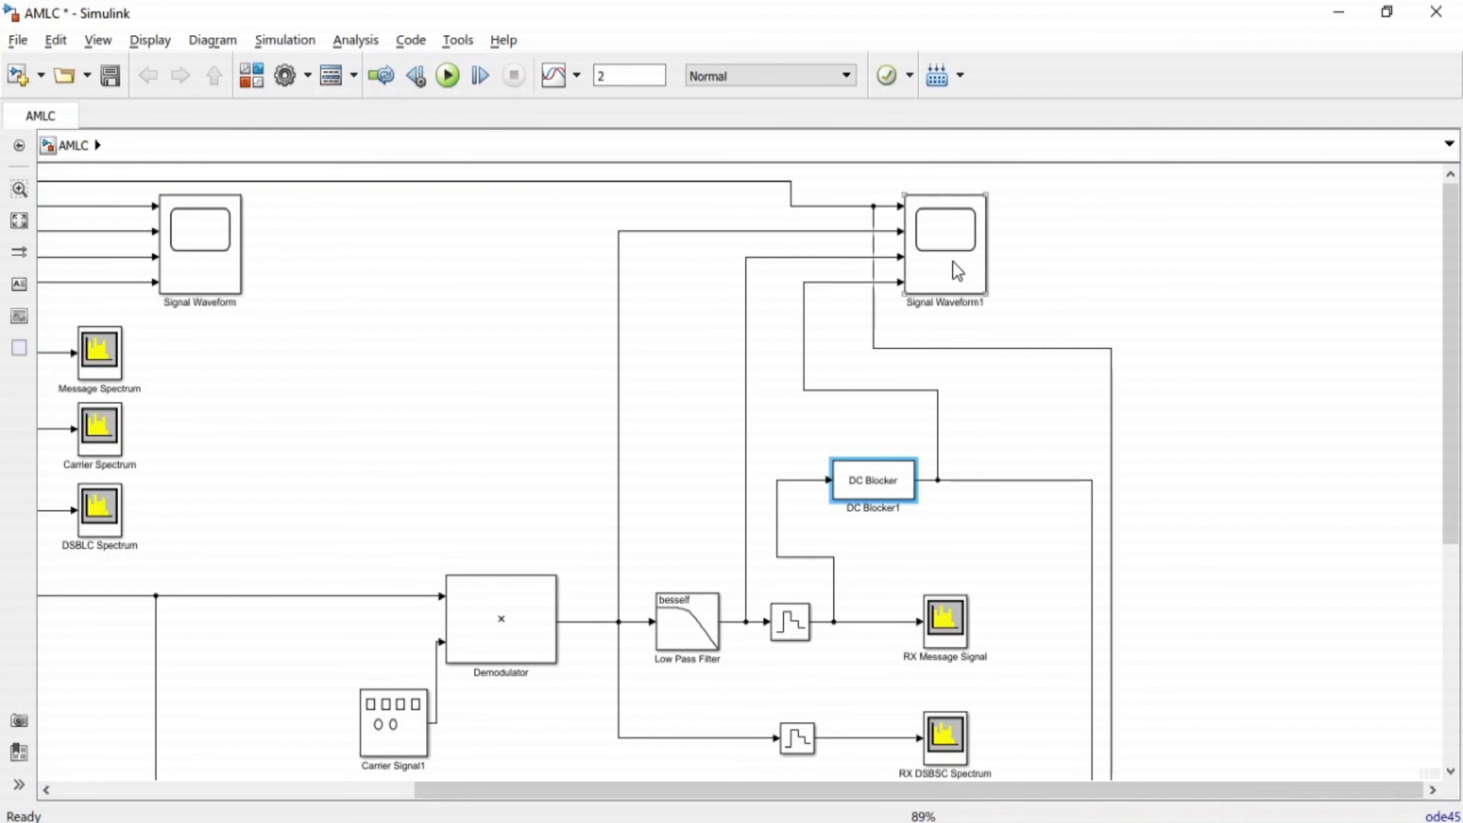
{"action": "left_click", "coordinate": [854, 205]}
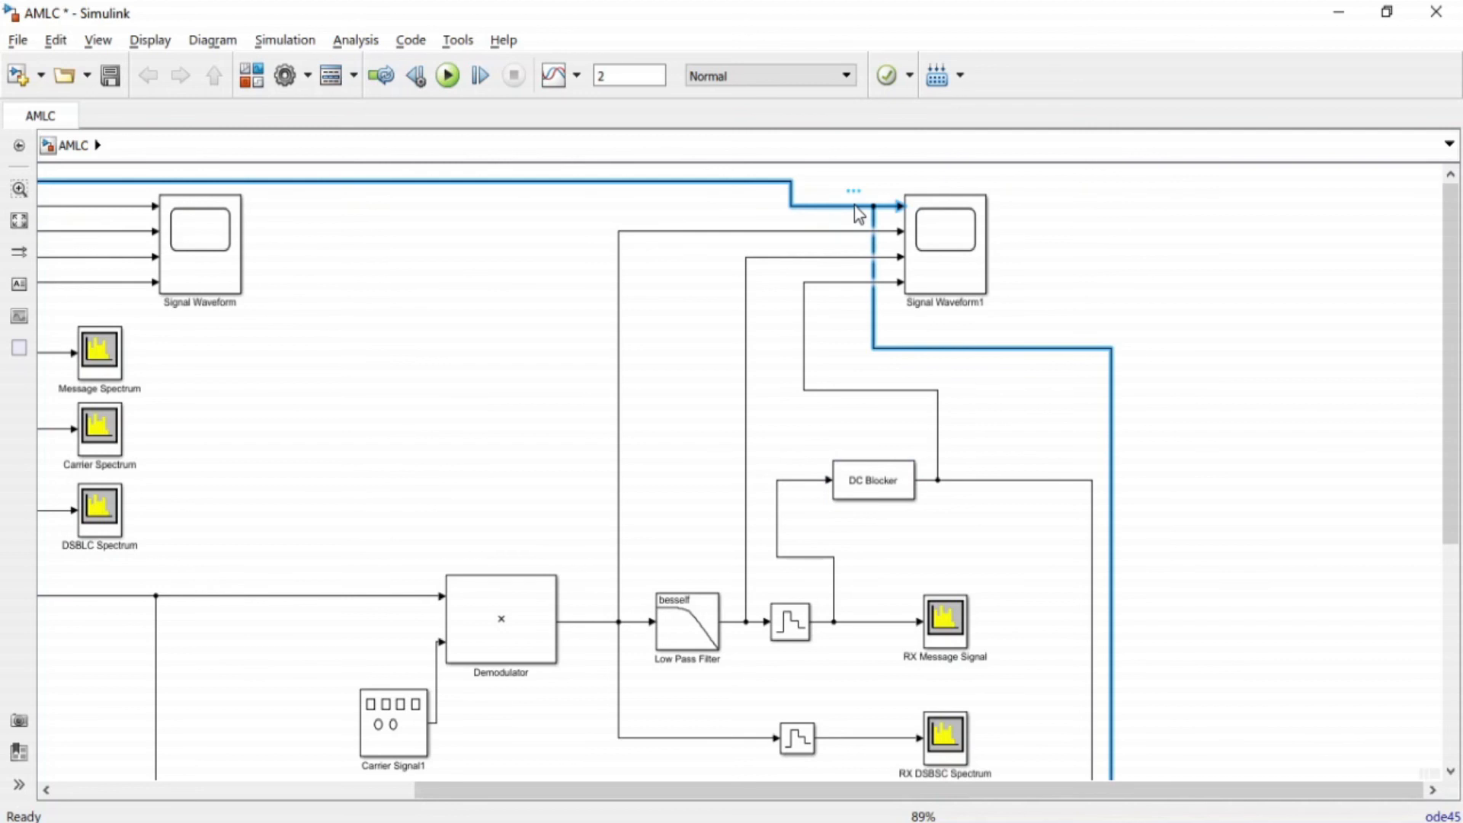
{"action": "left_click", "coordinate": [853, 230]}
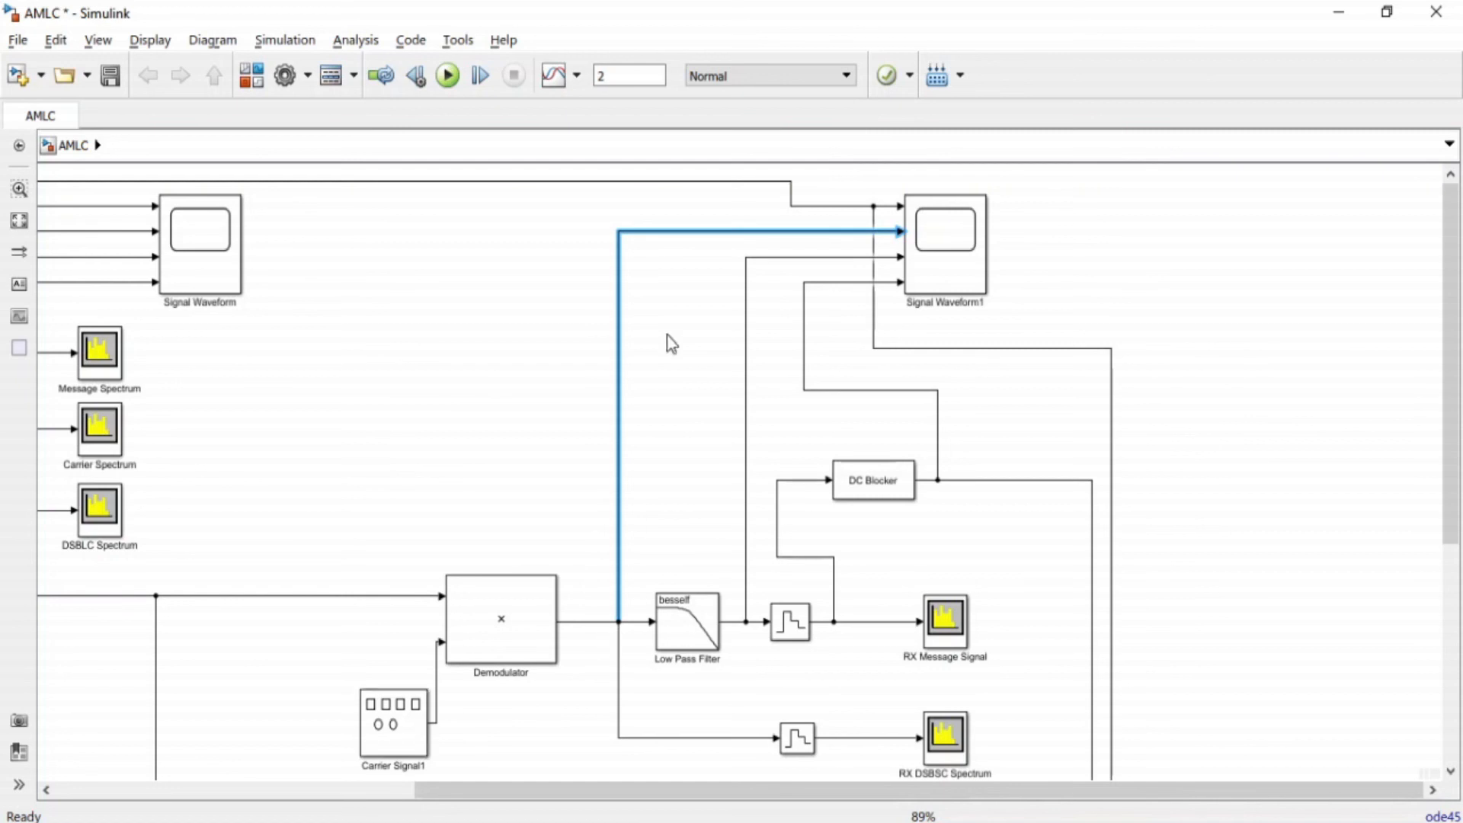
{"action": "left_click", "coordinate": [840, 257]}
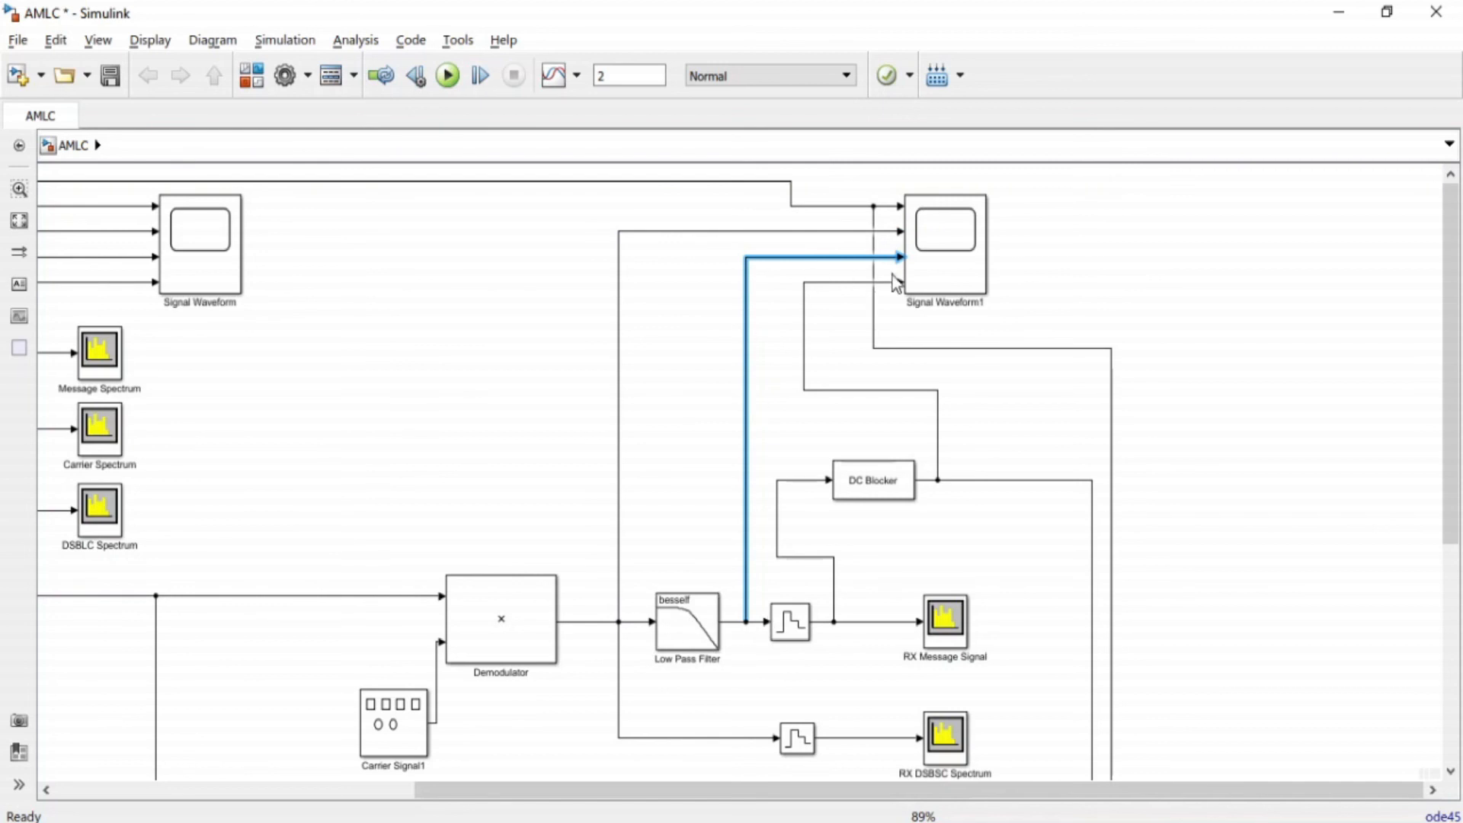
{"action": "left_click", "coordinate": [853, 282]}
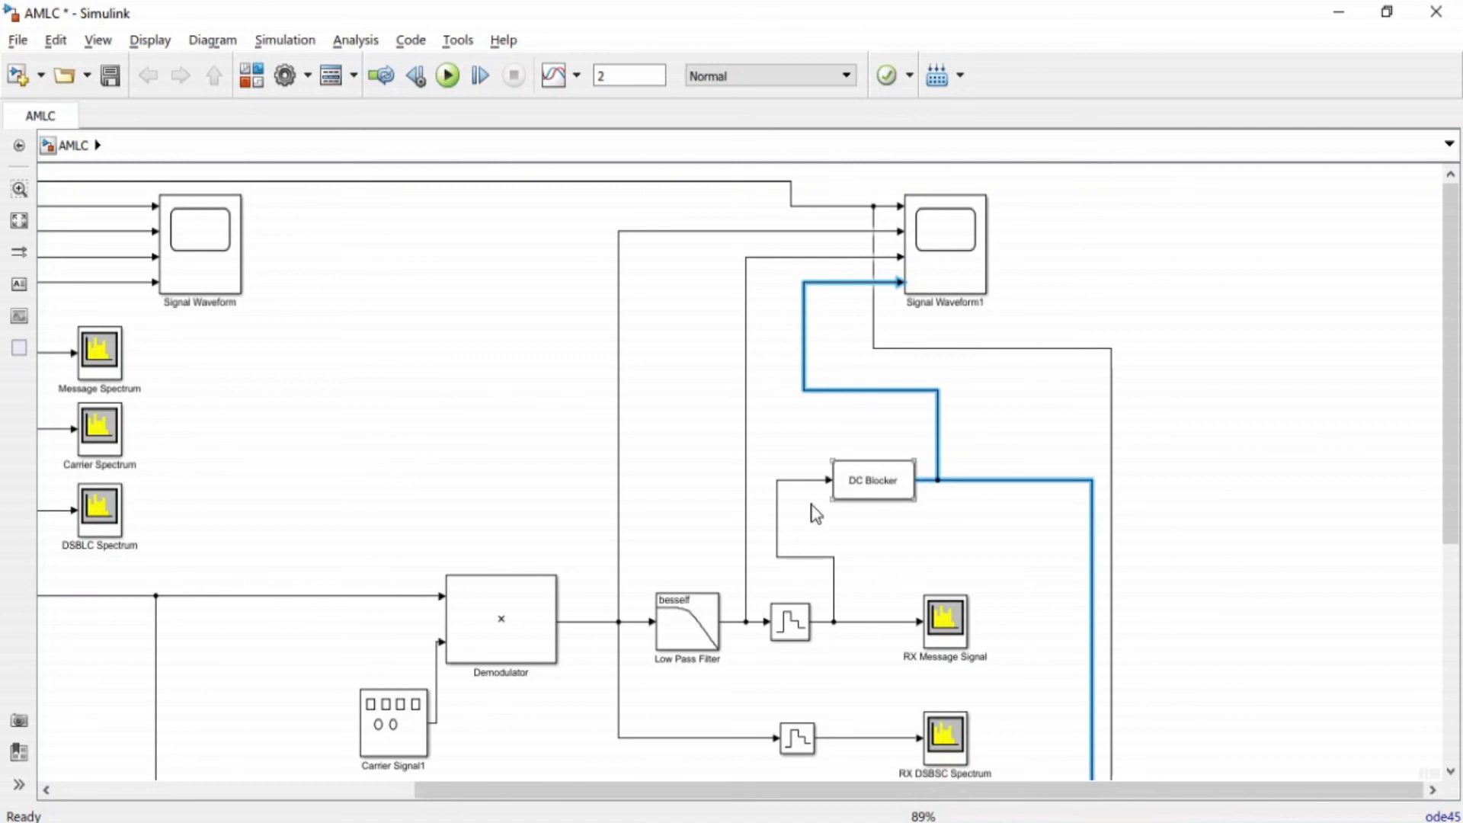
{"action": "left_click", "coordinate": [777, 524]}
{"action": "left_click", "coordinate": [805, 627]}
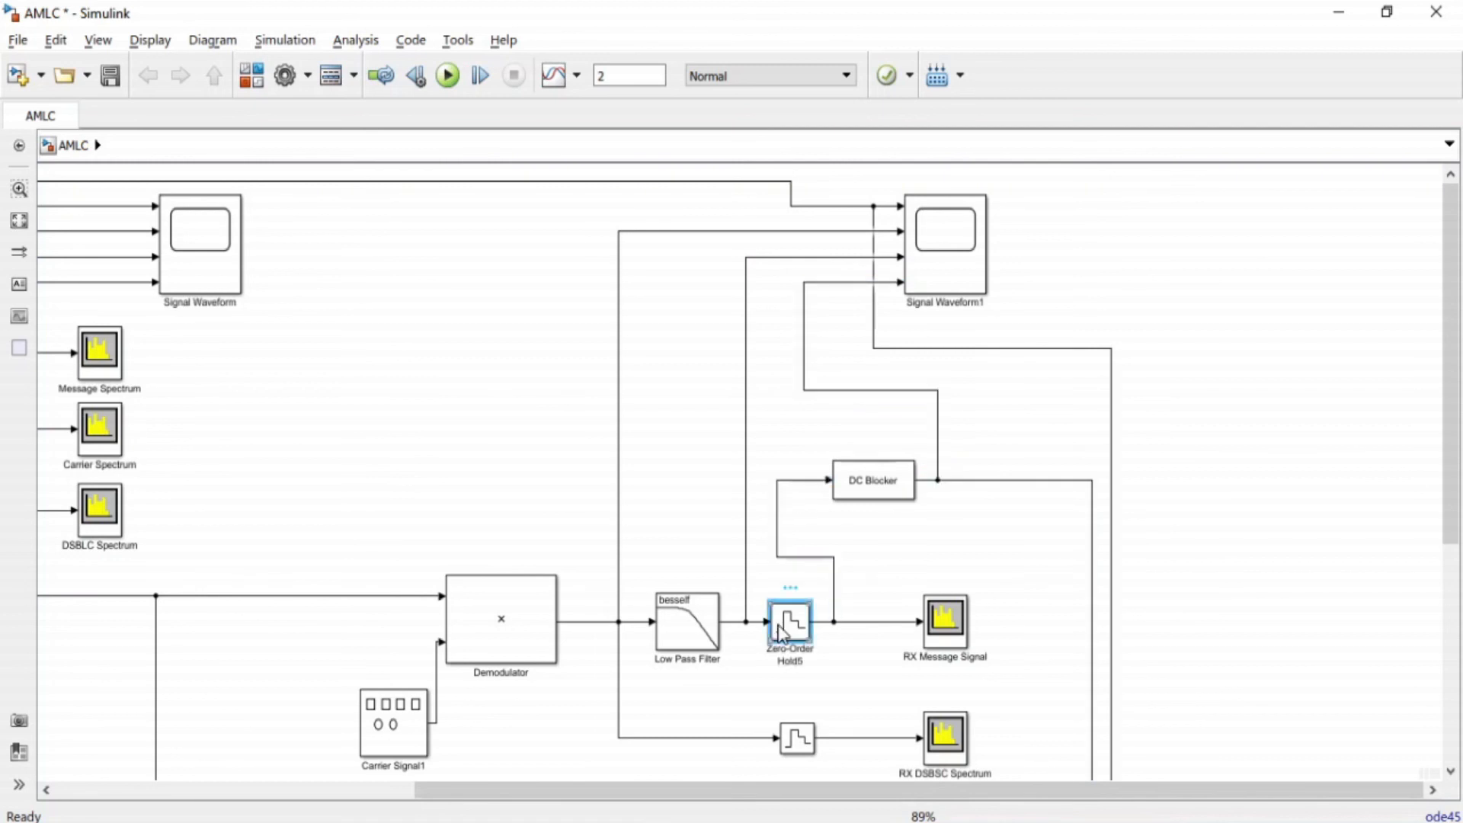
View the Signal Waveform1 scope, then trace the Demodulator's output line and its modulated-signal and carrier input lines.
{"action": "double_click", "coordinate": [952, 253]}
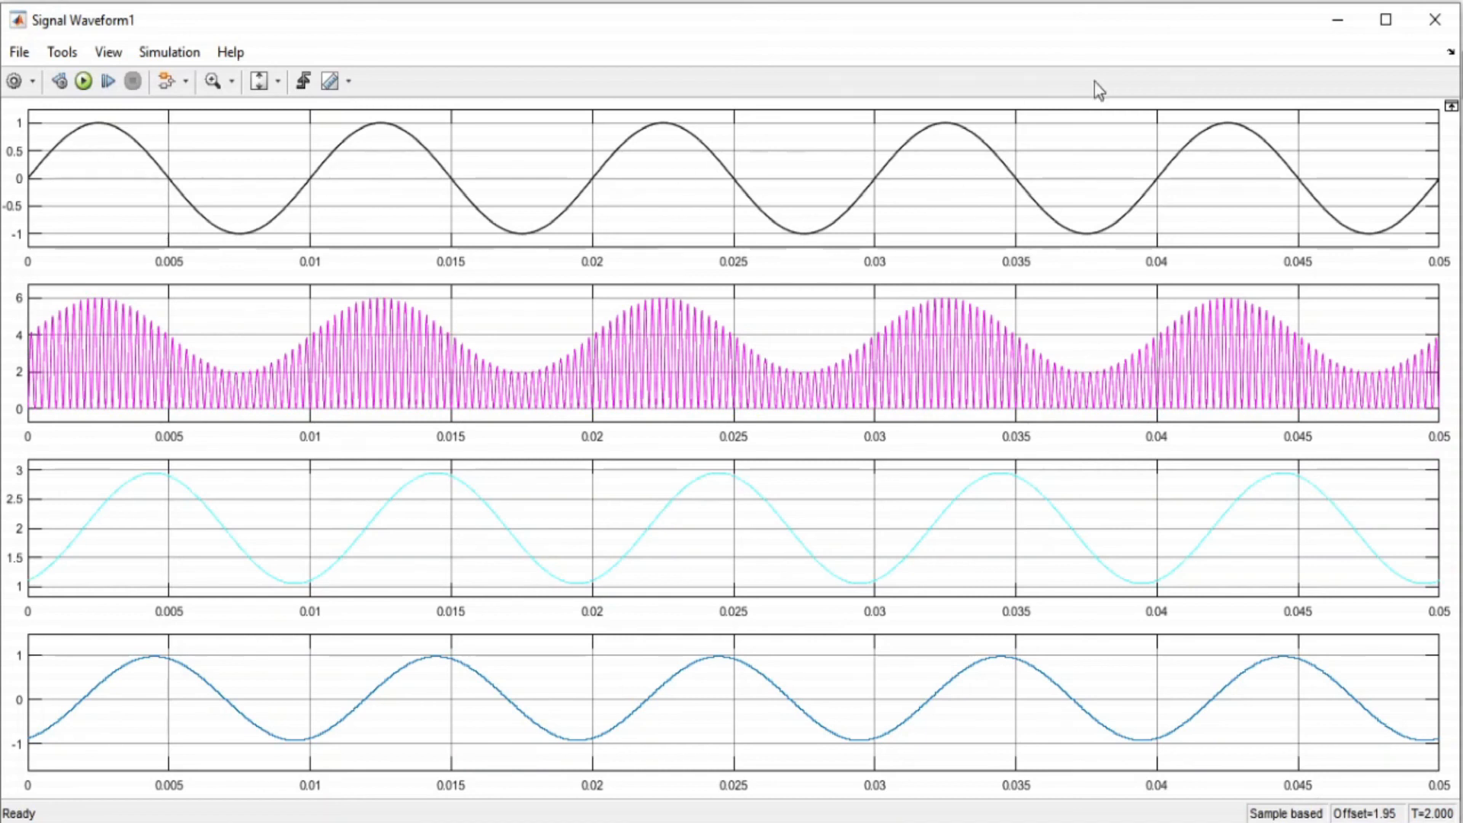
{"action": "left_click", "coordinate": [1337, 21]}
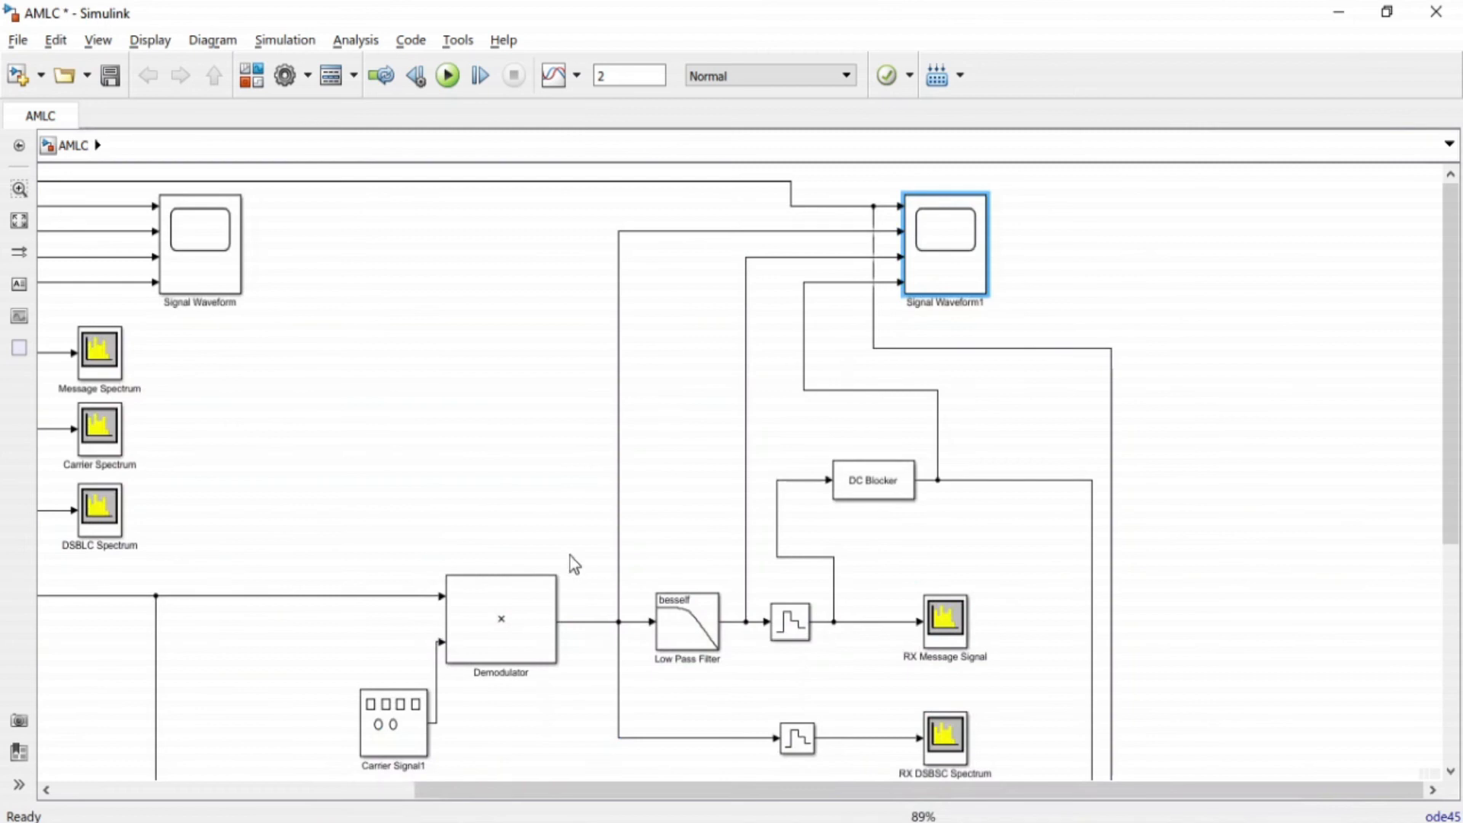
{"action": "left_click", "coordinate": [604, 625]}
{"action": "left_click", "coordinate": [590, 622]}
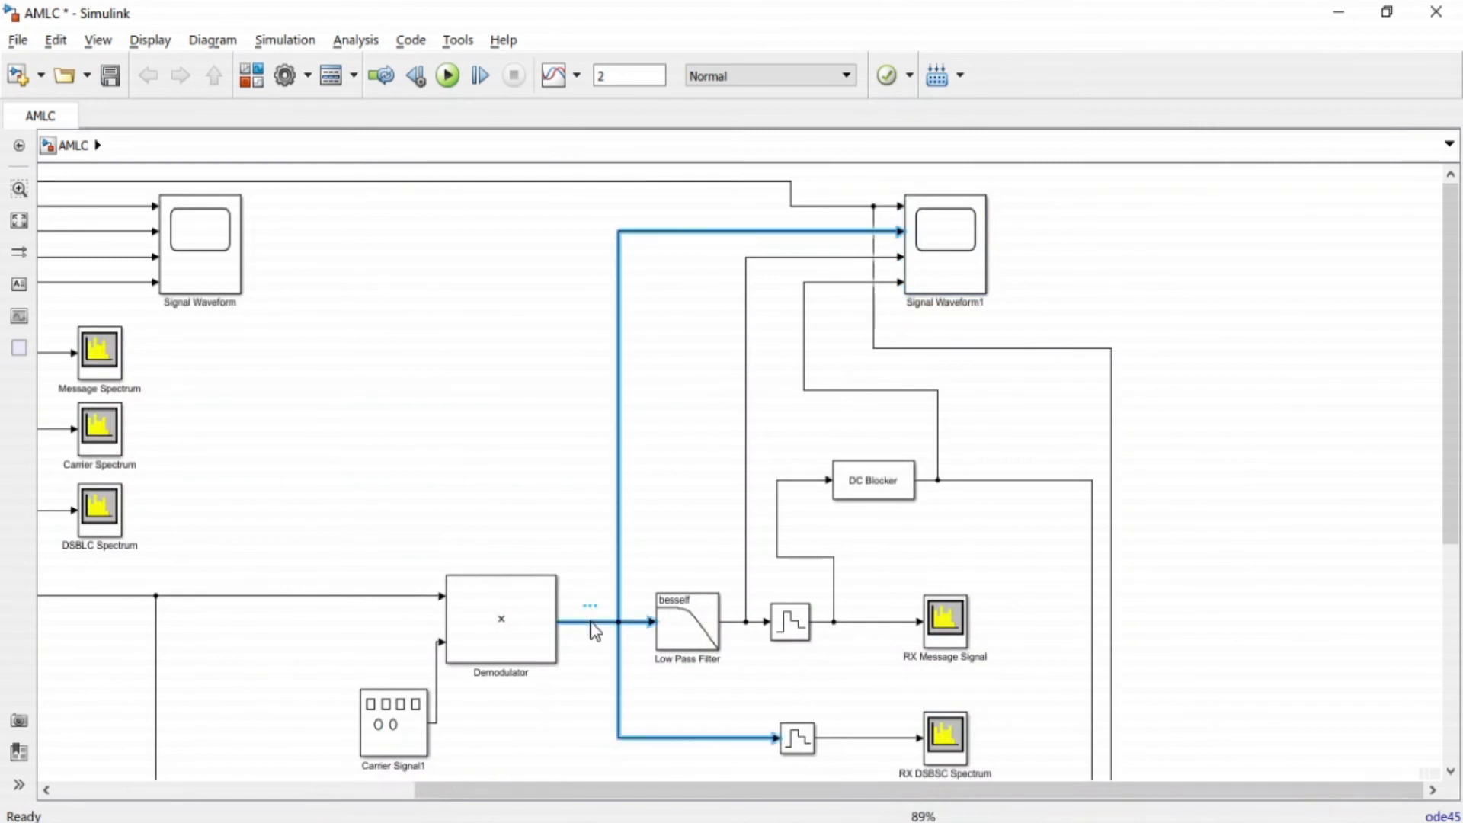
{"action": "left_click", "coordinate": [369, 598]}
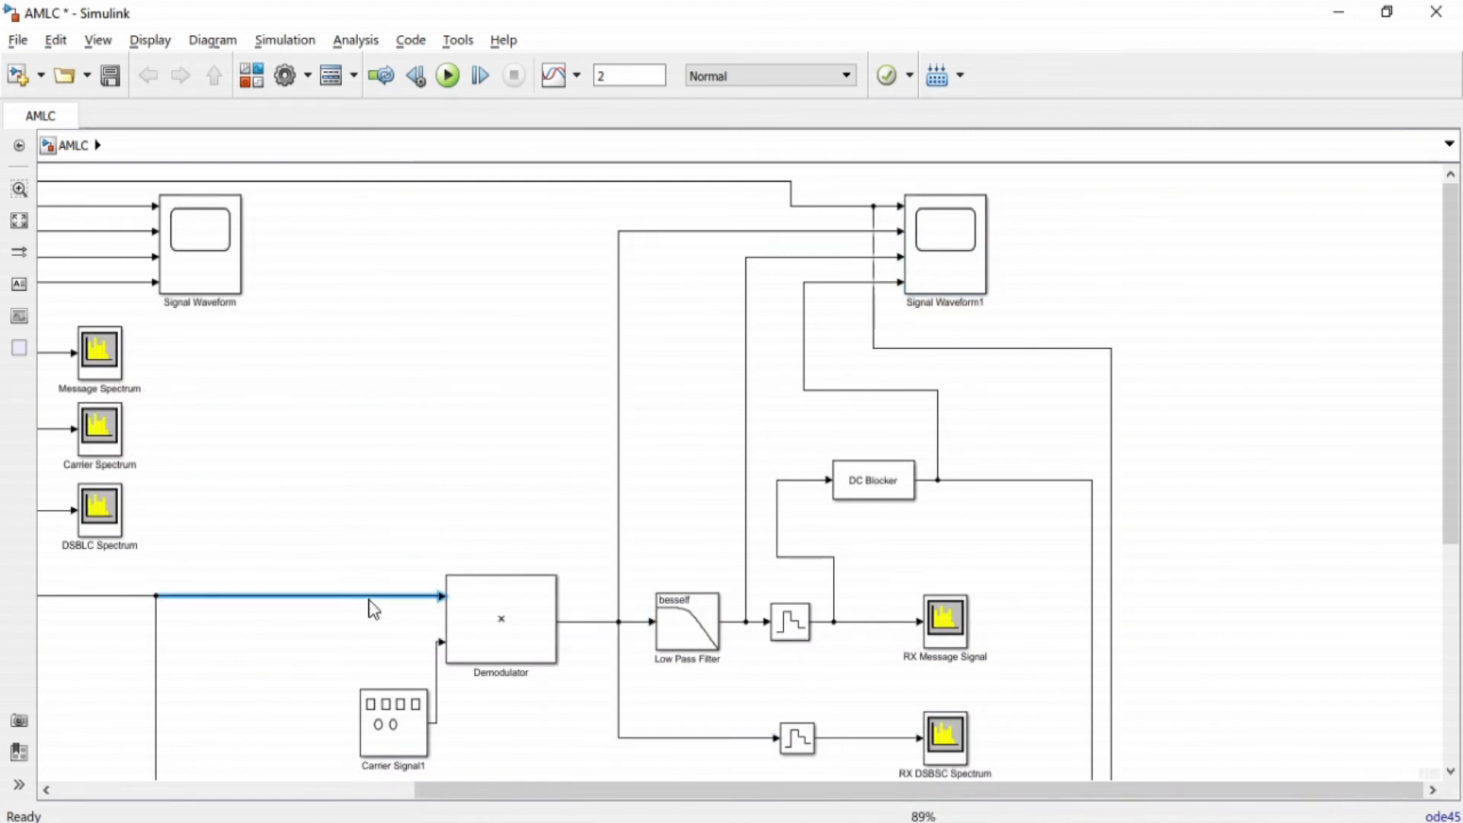
{"action": "left_click", "coordinate": [435, 684]}
{"action": "left_click", "coordinate": [421, 597]}
{"action": "left_click", "coordinate": [439, 673]}
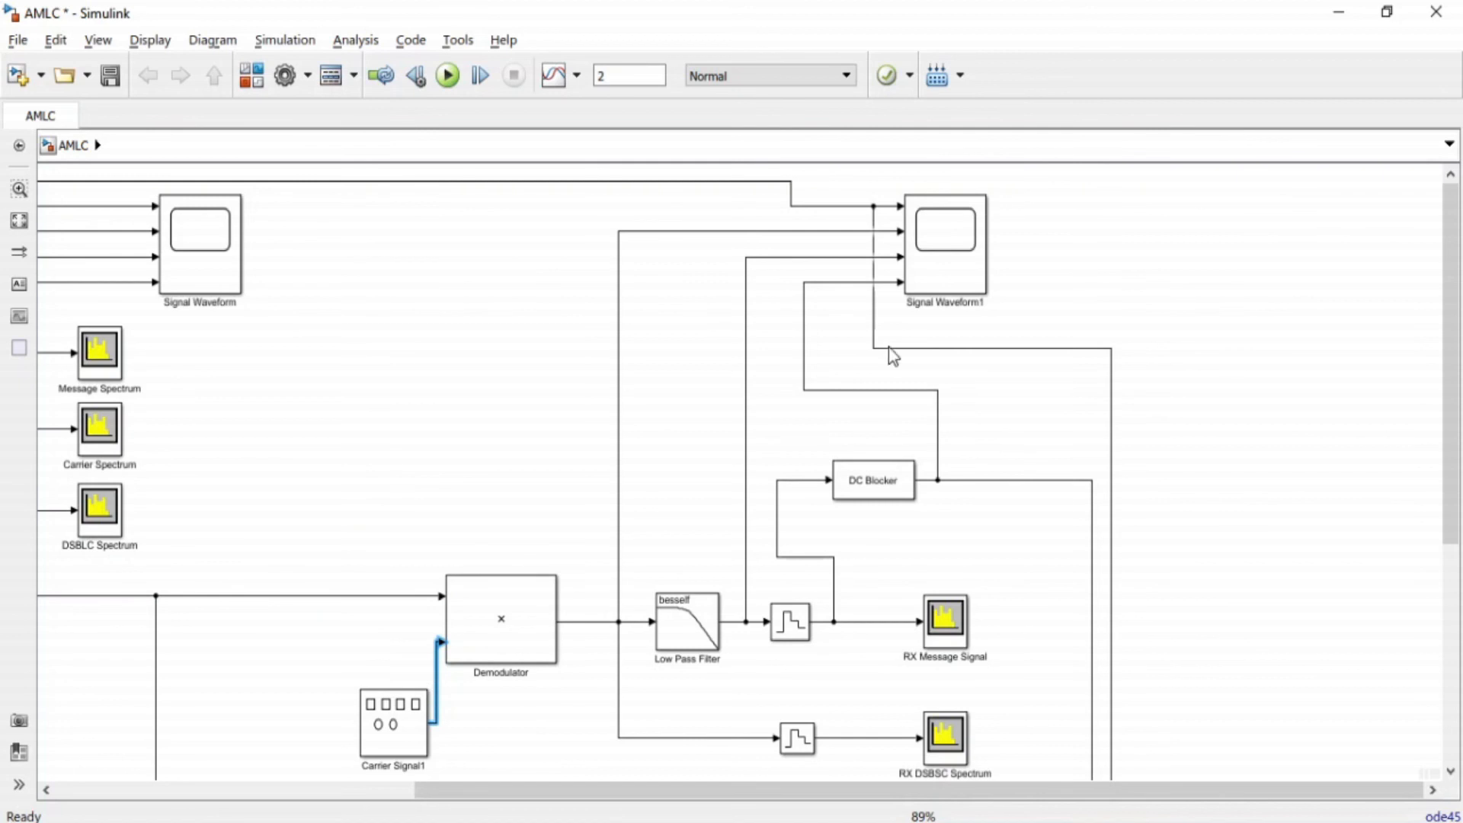
Compare the message, demodulated, filtered and DC-blocked plots in the Signal Waveform1 scope with the corresponding receiver blocks in the model.
{"action": "double_click", "coordinate": [958, 259]}
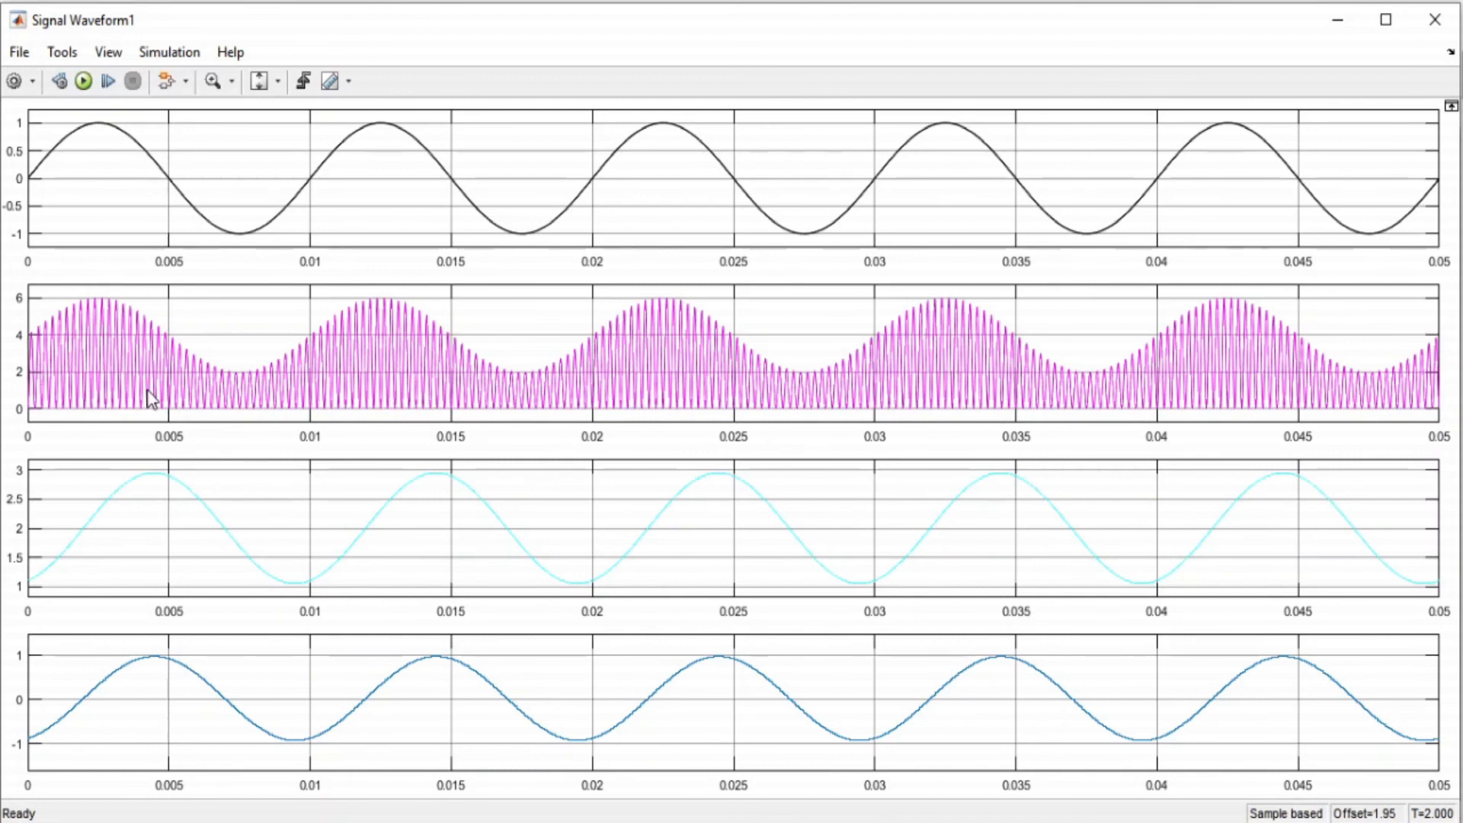
{"action": "left_click", "coordinate": [1339, 21]}
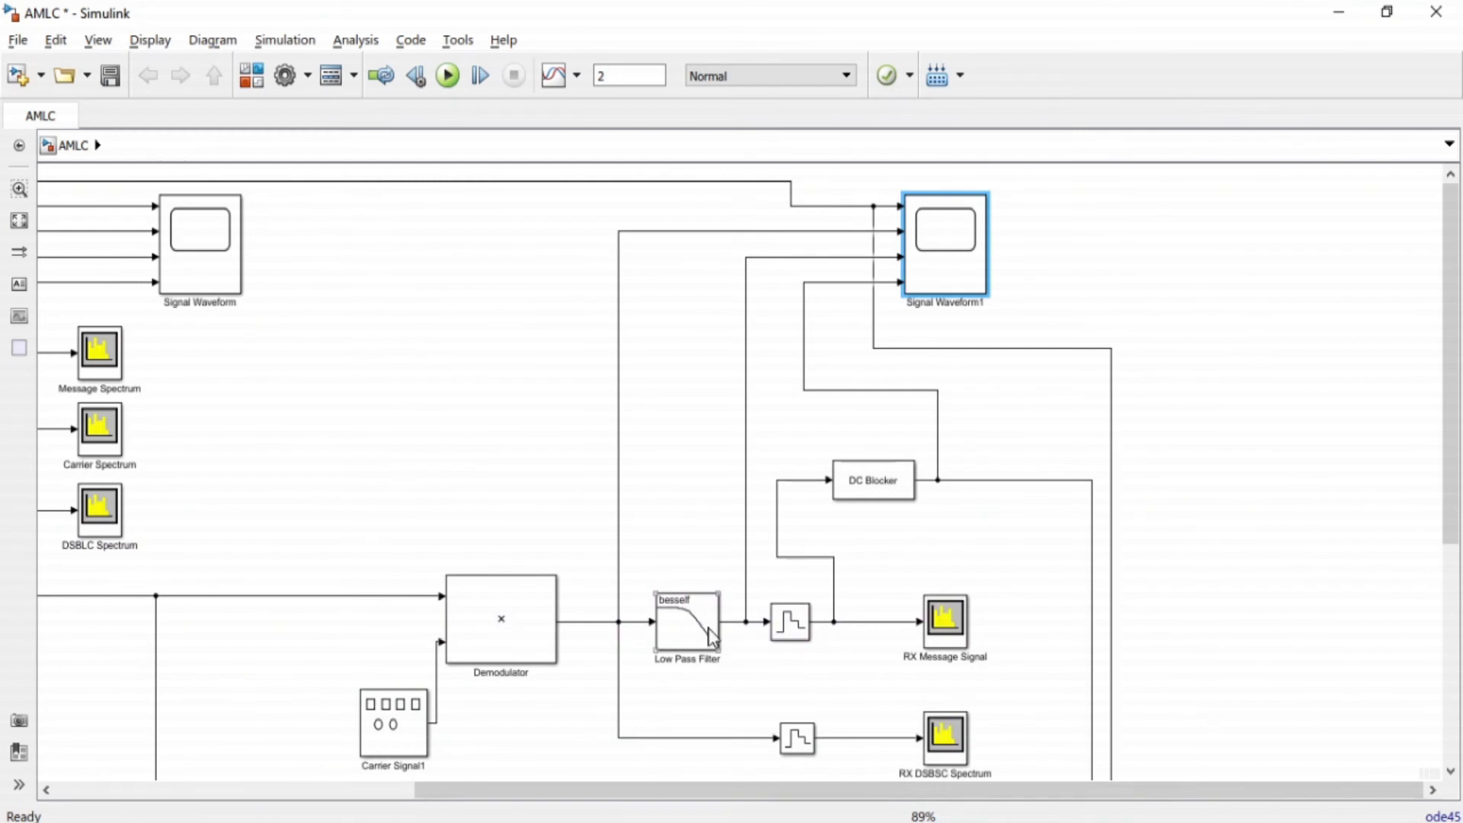
{"action": "double_click", "coordinate": [958, 265]}
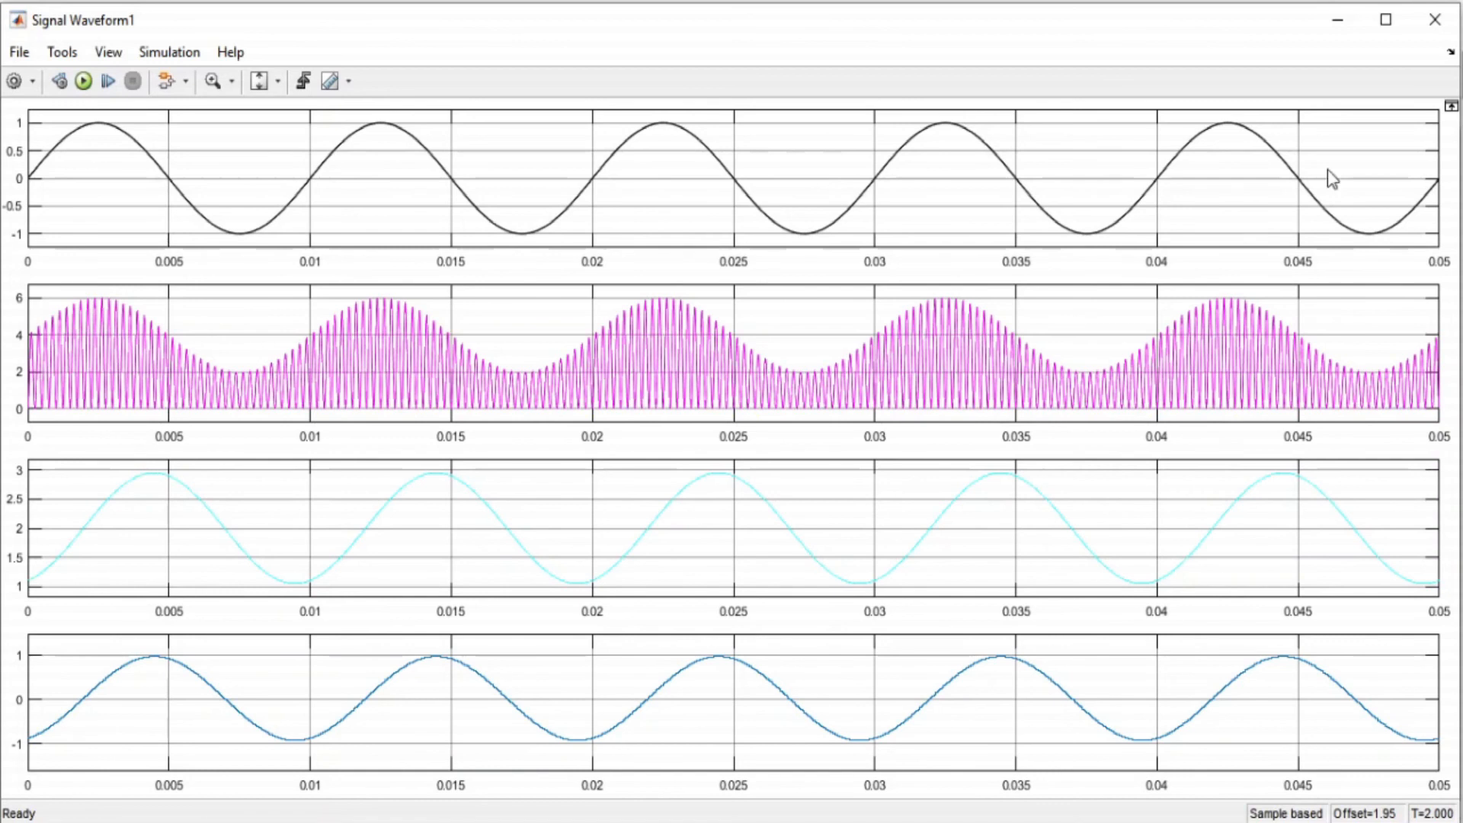
{"action": "left_click", "coordinate": [1337, 21]}
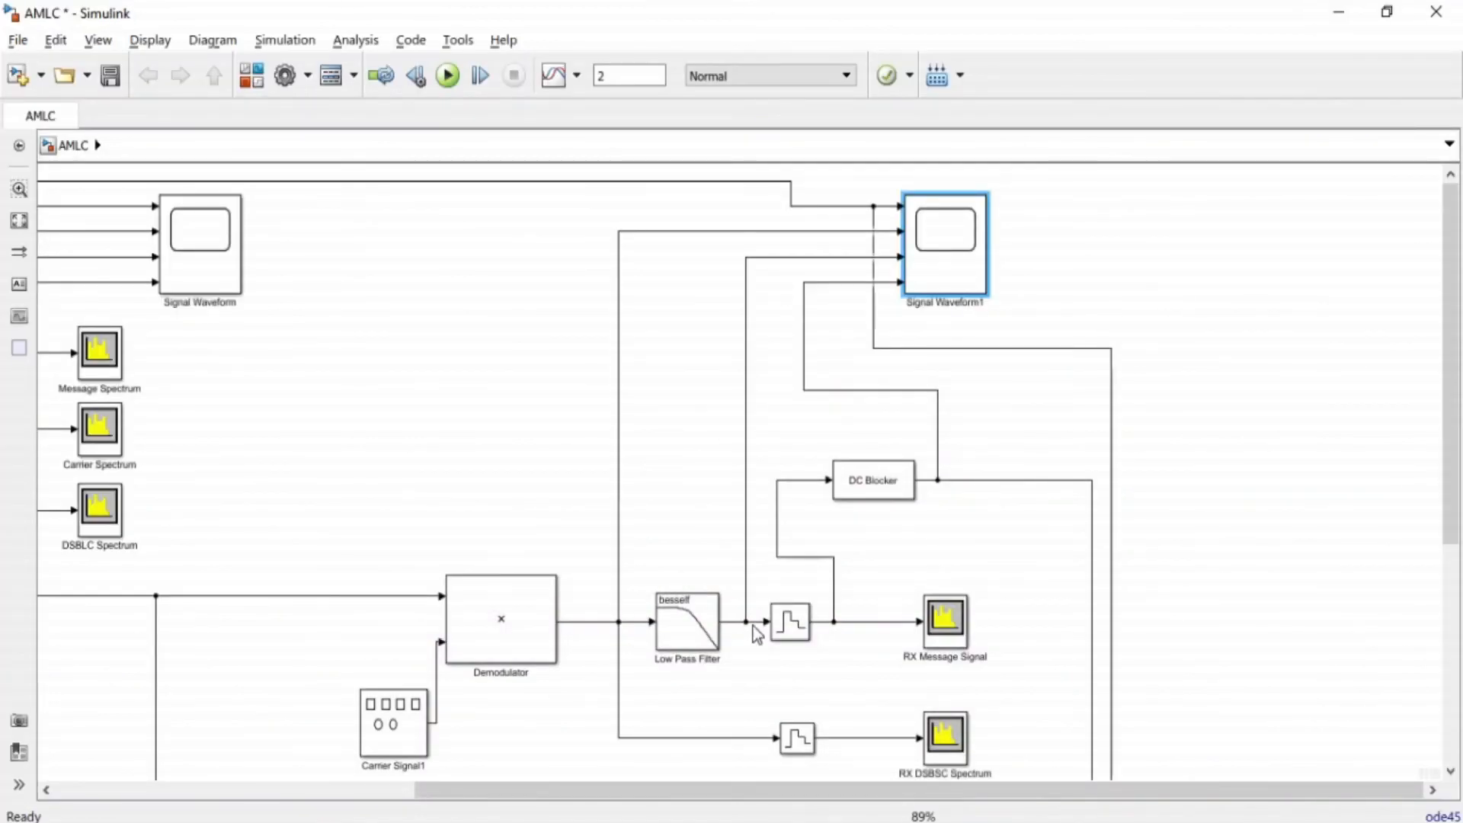
{"action": "double_click", "coordinate": [939, 249]}
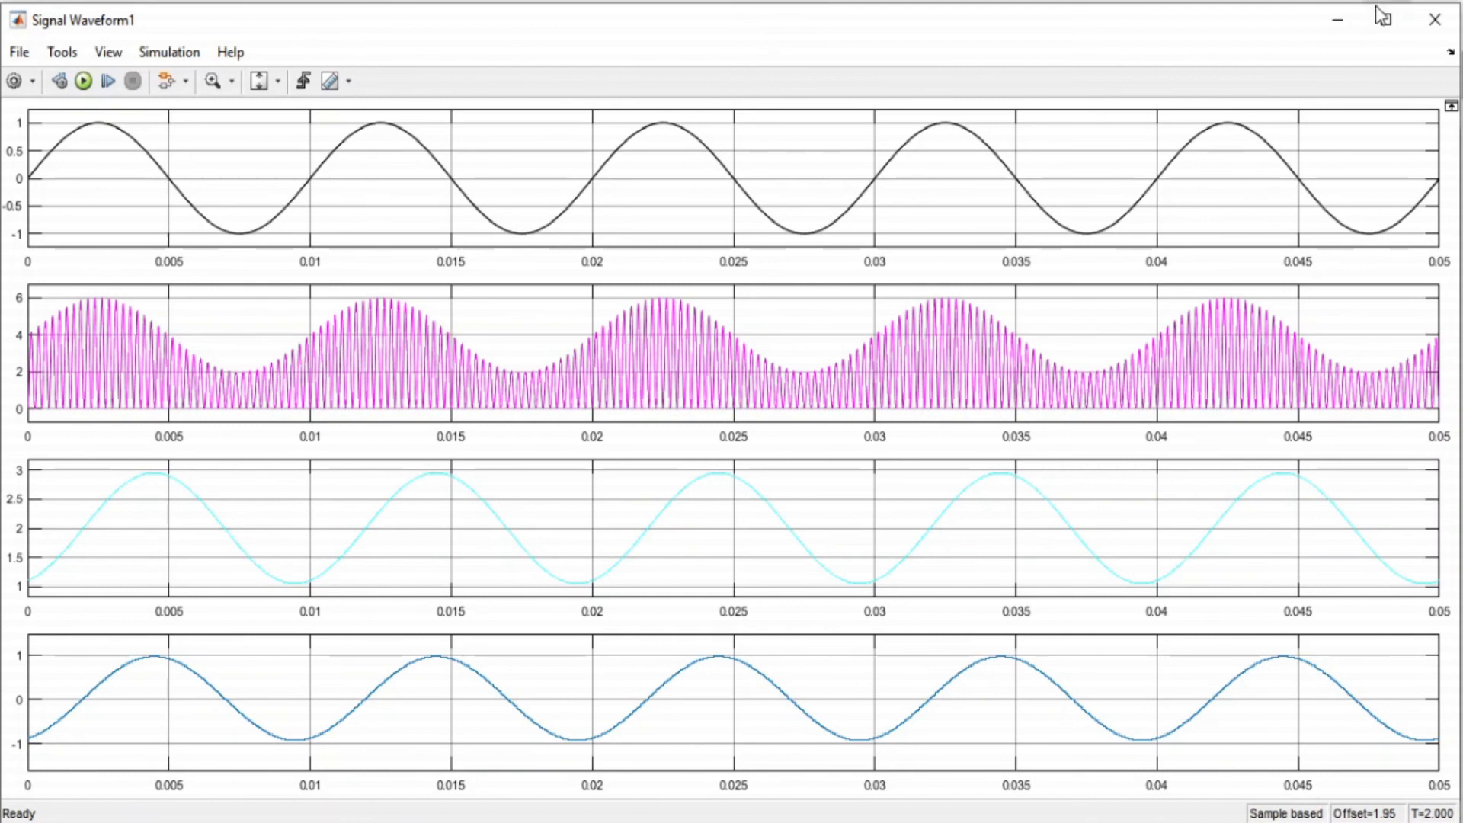
{"action": "left_click", "coordinate": [1336, 26]}
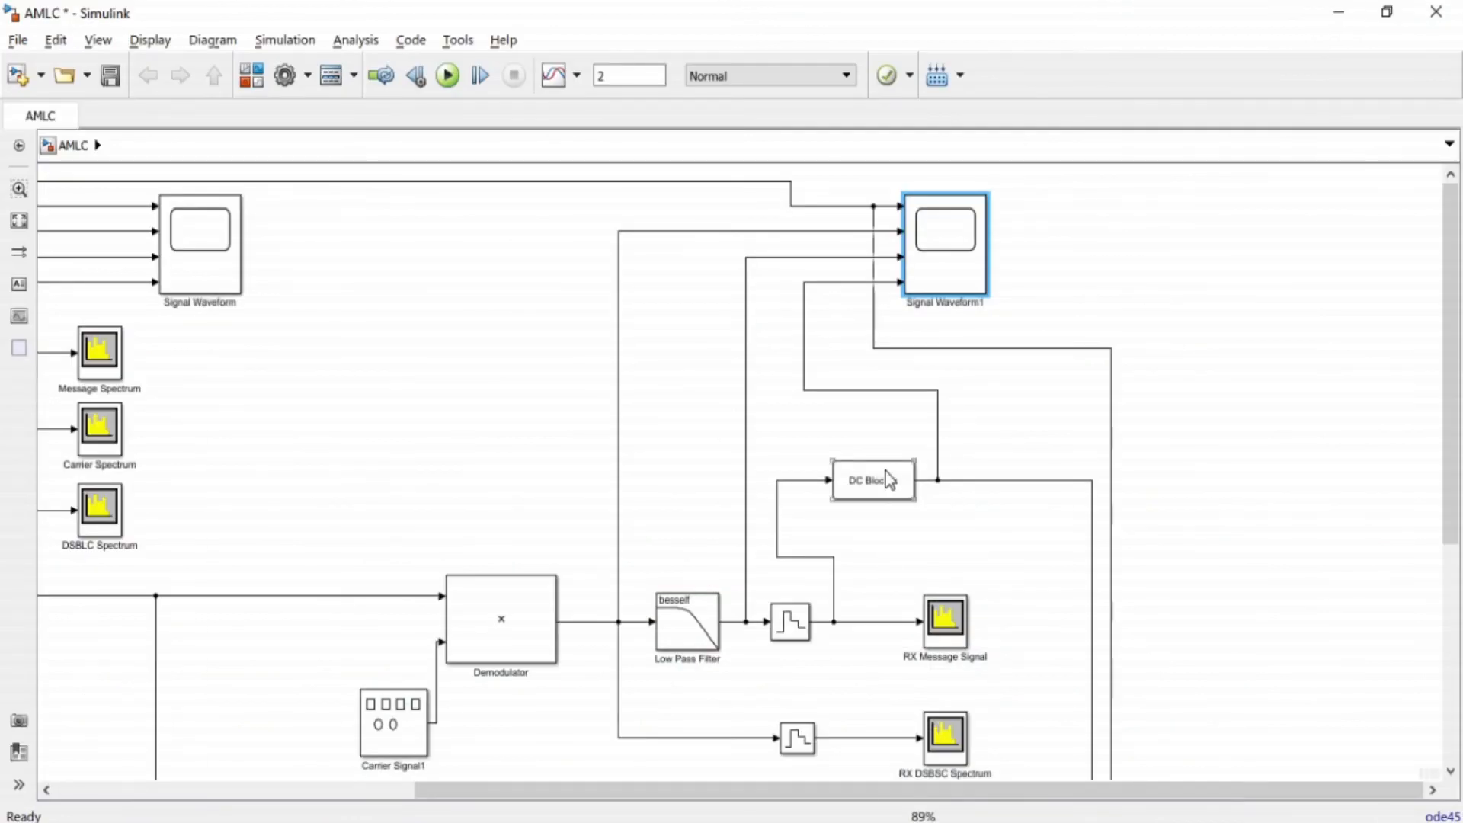
{"action": "double_click", "coordinate": [948, 256]}
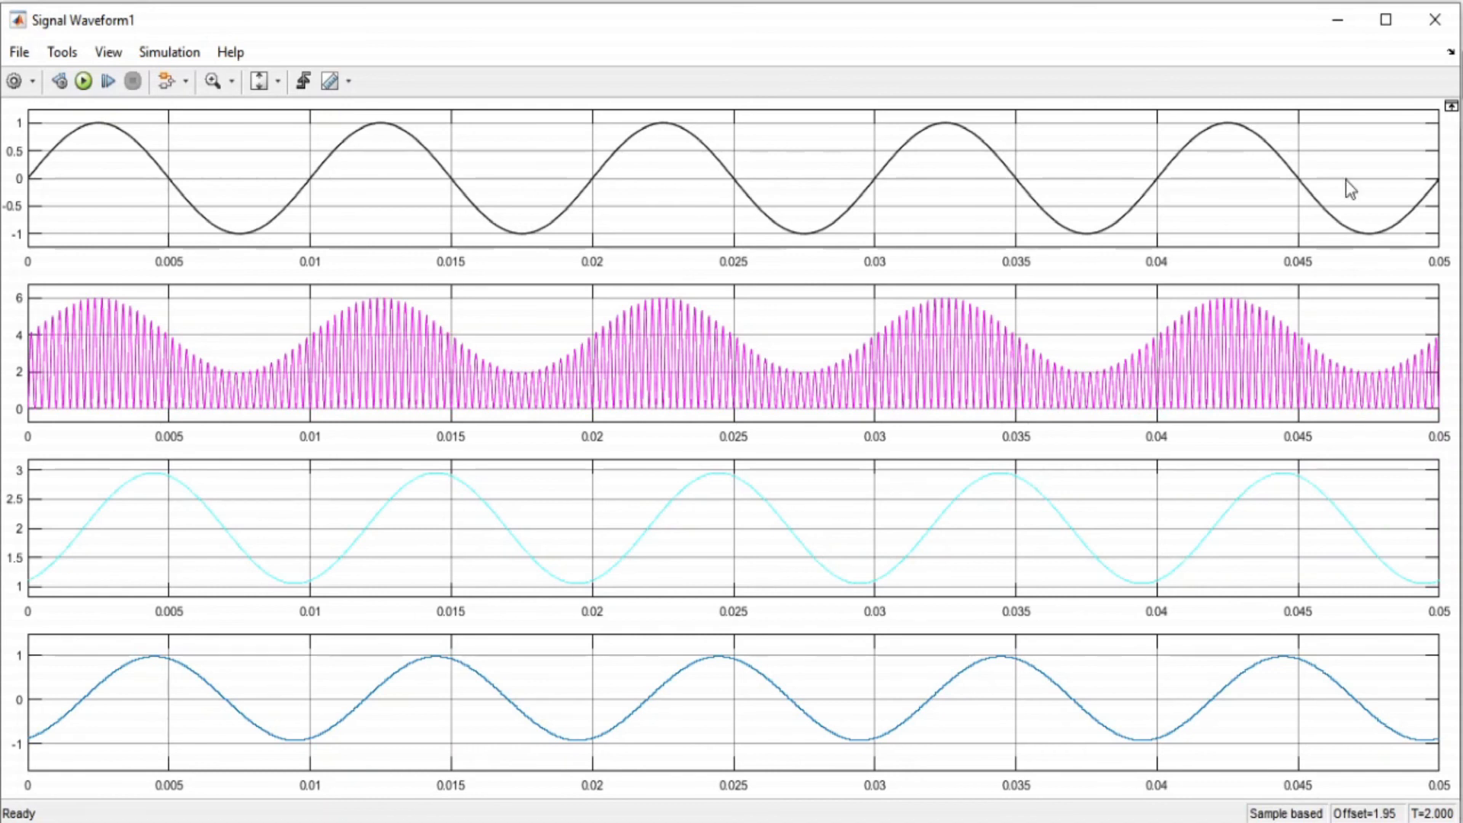
{"action": "left_click", "coordinate": [1337, 20]}
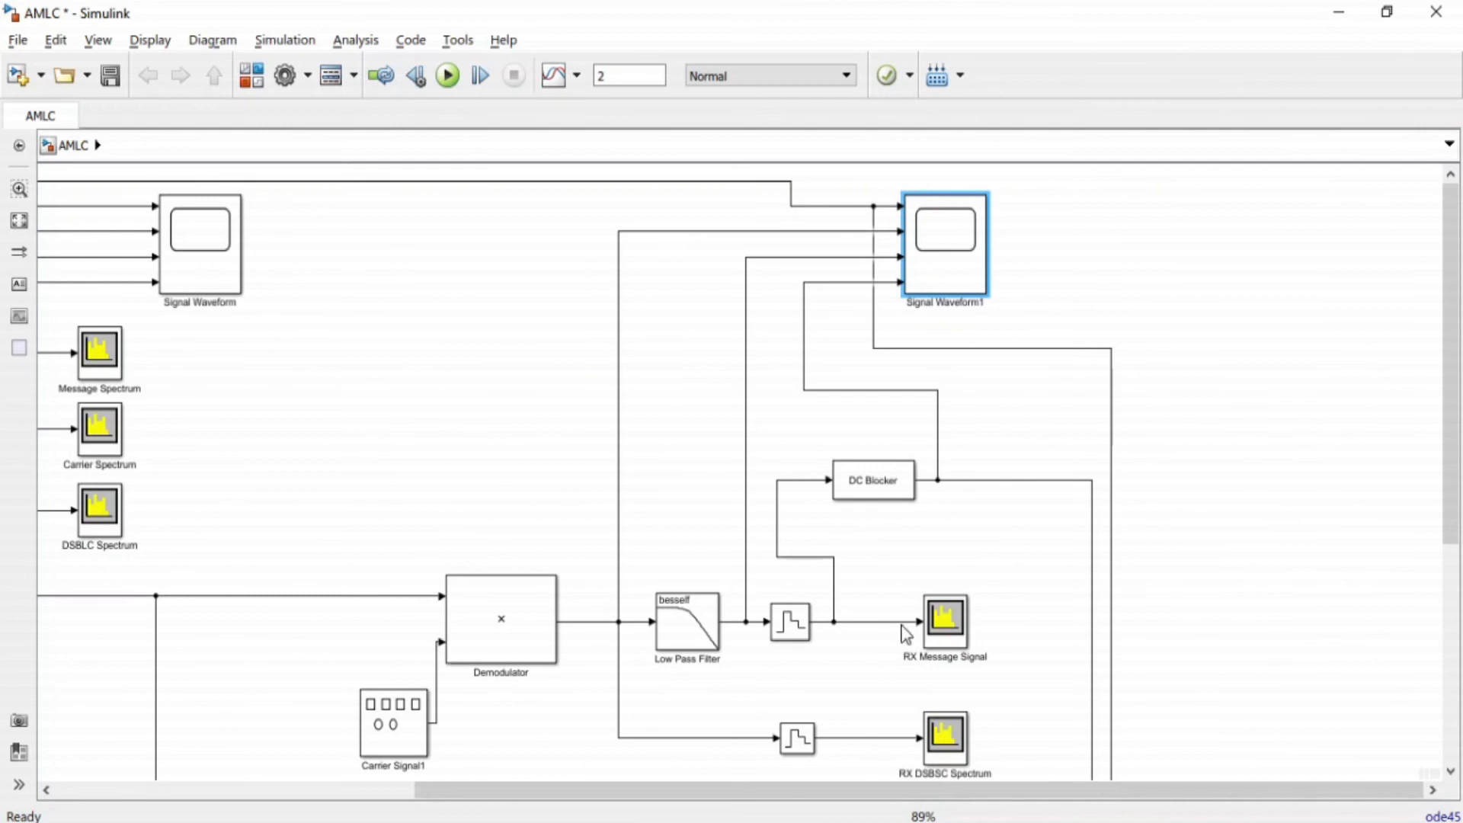
Switch to the slide show at the noncoherent methods slide, underline "AM Demodulators" and outline "Rectifier Detector" with the pen.
{"action": "left_click", "coordinate": [392, 745]}
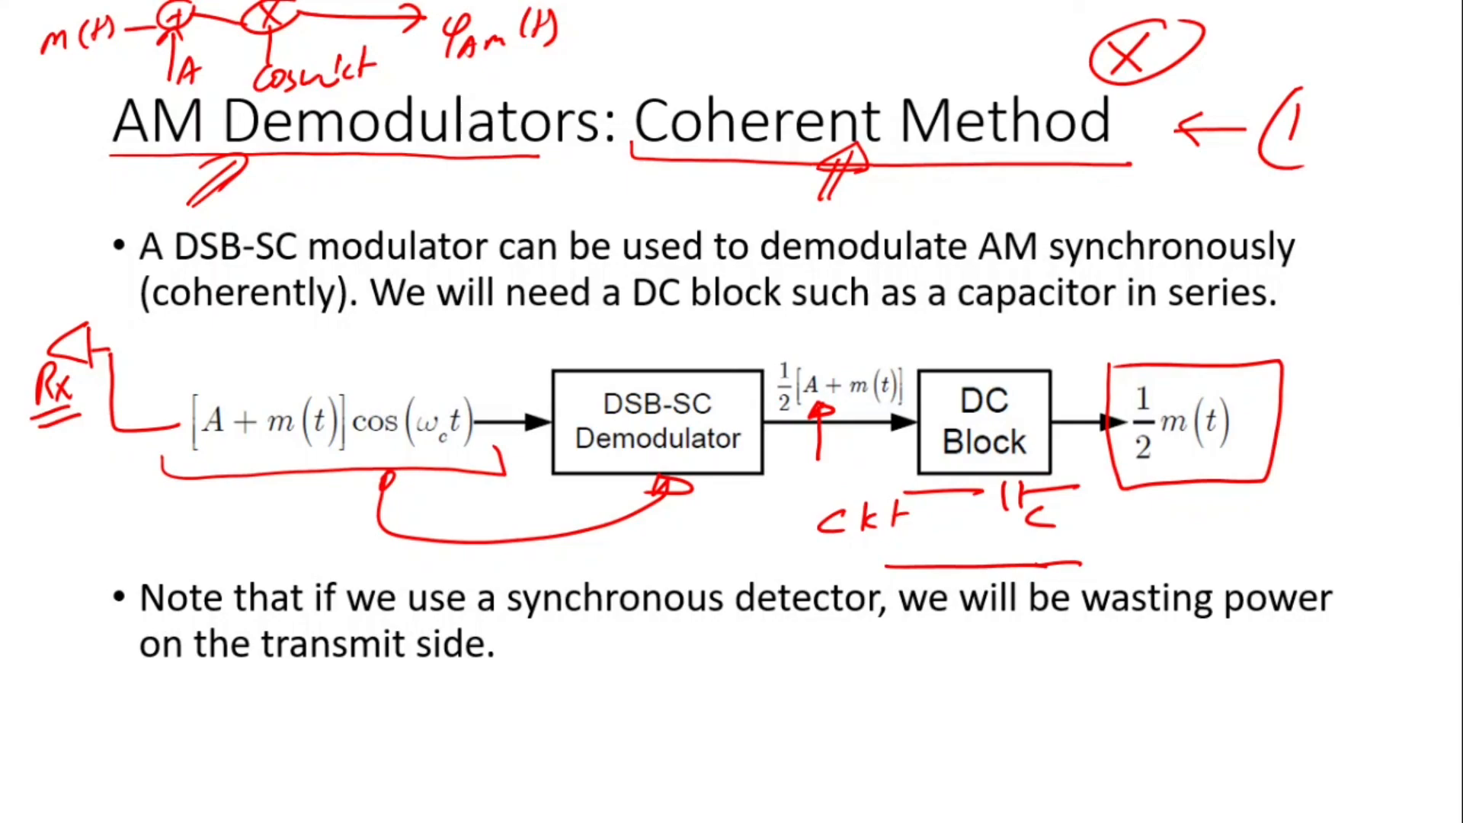
{"action": "left_click", "coordinate": [687, 267]}
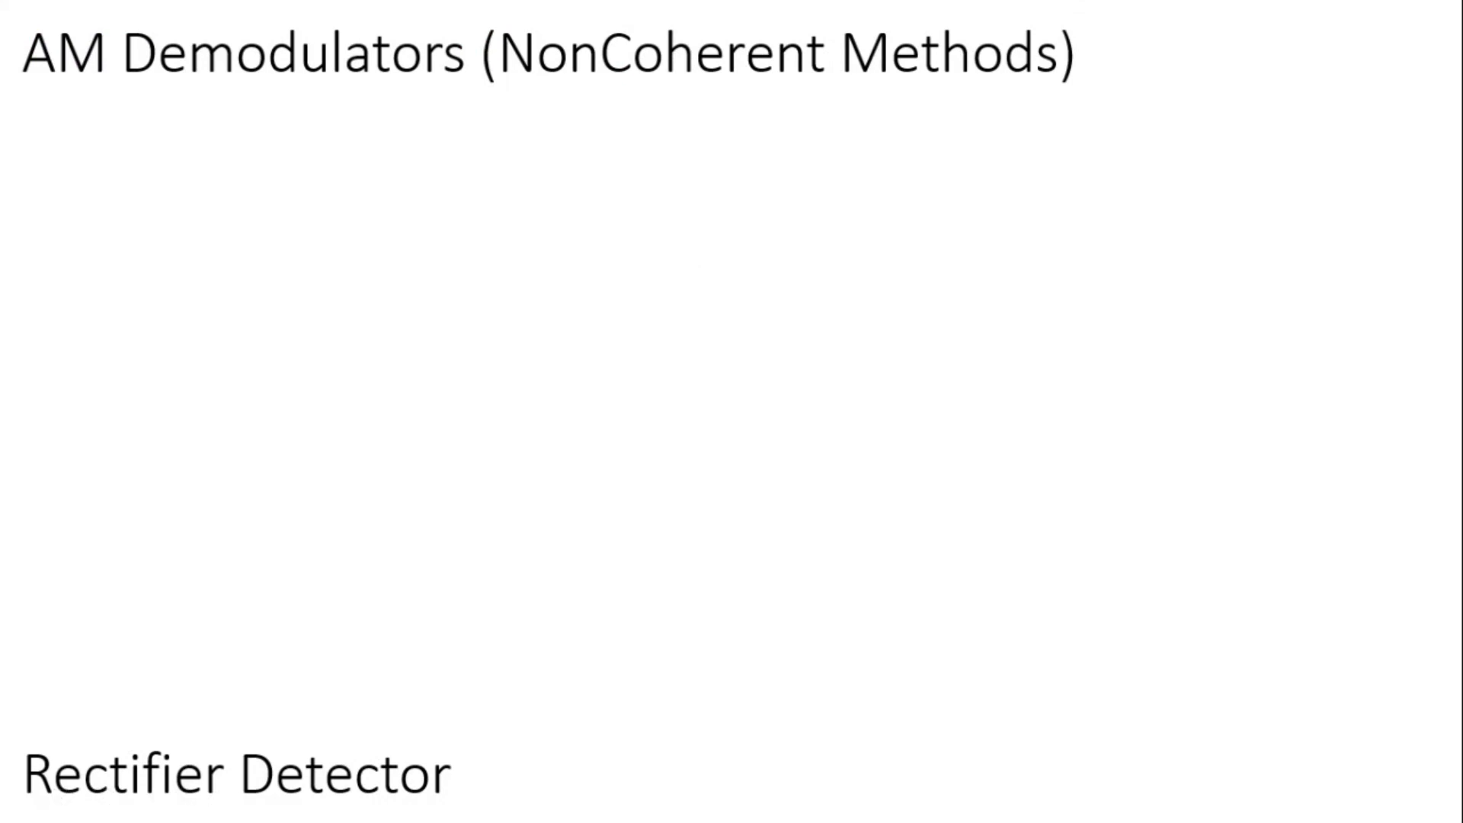
{"action": "left_click_drag", "start_coordinate": [32, 82], "coordinate": [445, 68]}
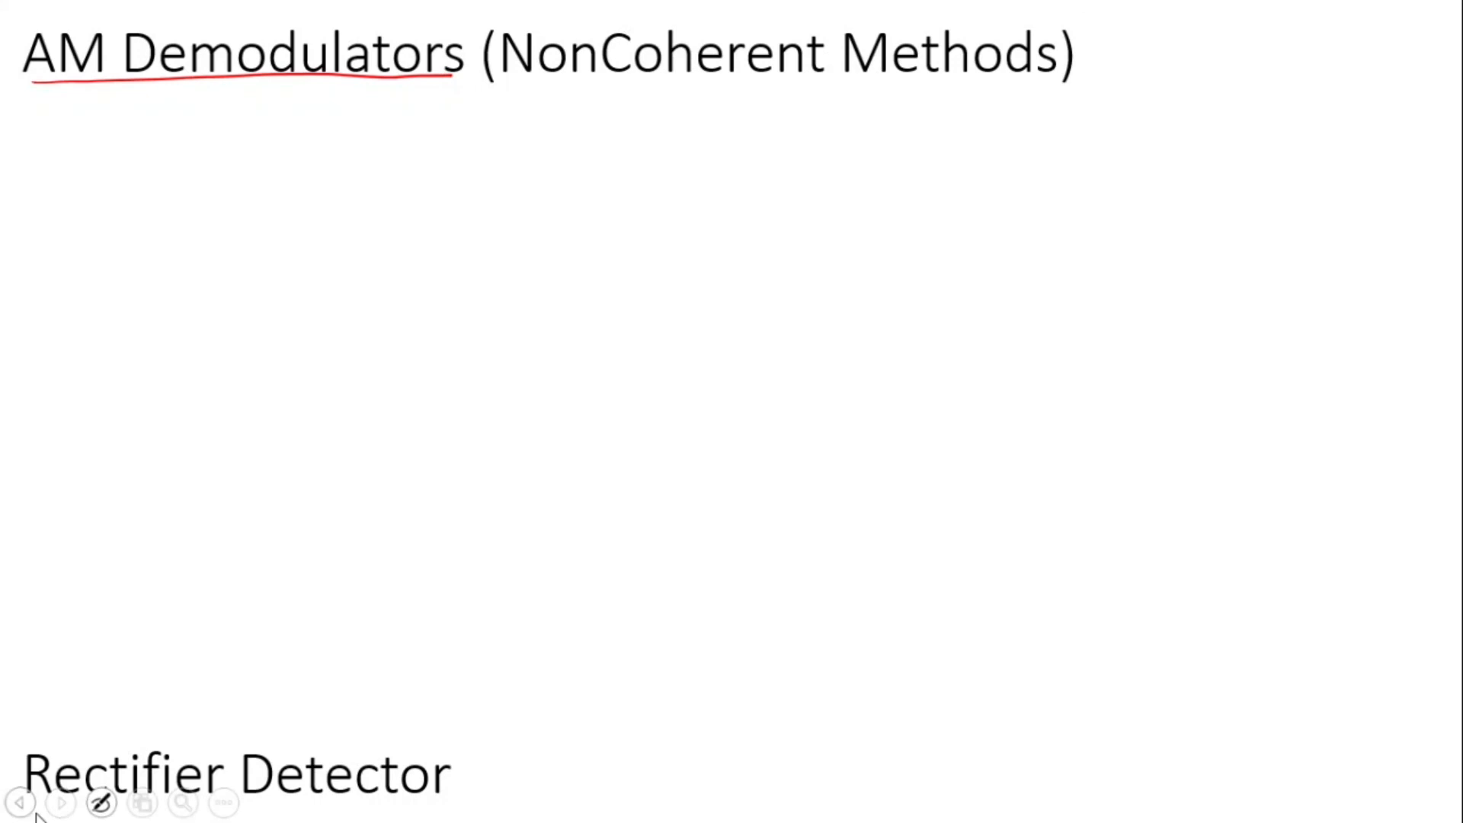
{"action": "mouse_move", "coordinate": [7, 749]}
{"action": "left_mouse_down"}
{"action": "mouse_move", "coordinate": [382, 733]}
{"action": "mouse_move", "coordinate": [462, 809]}
{"action": "left_mouse_up"}
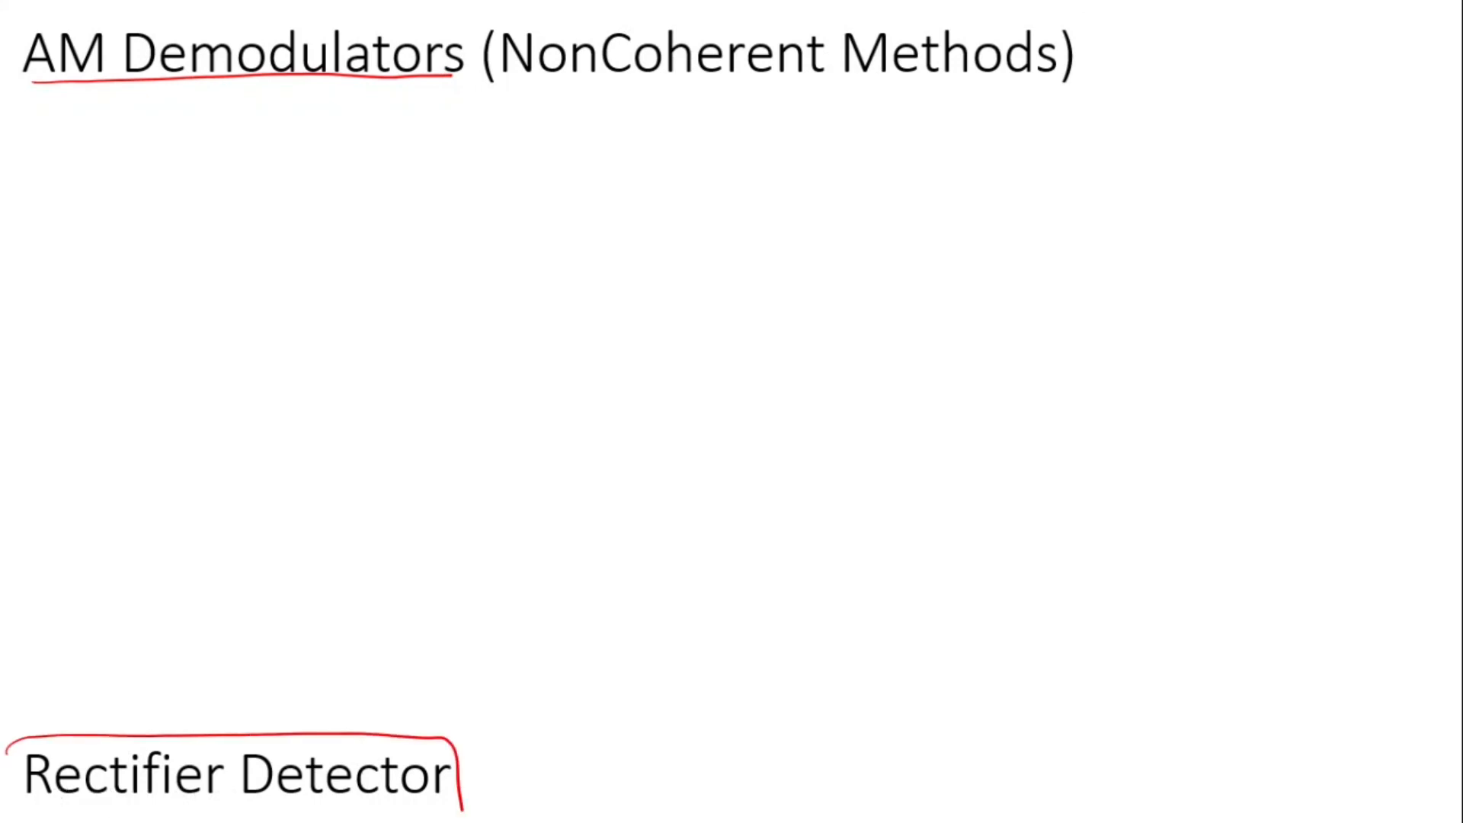
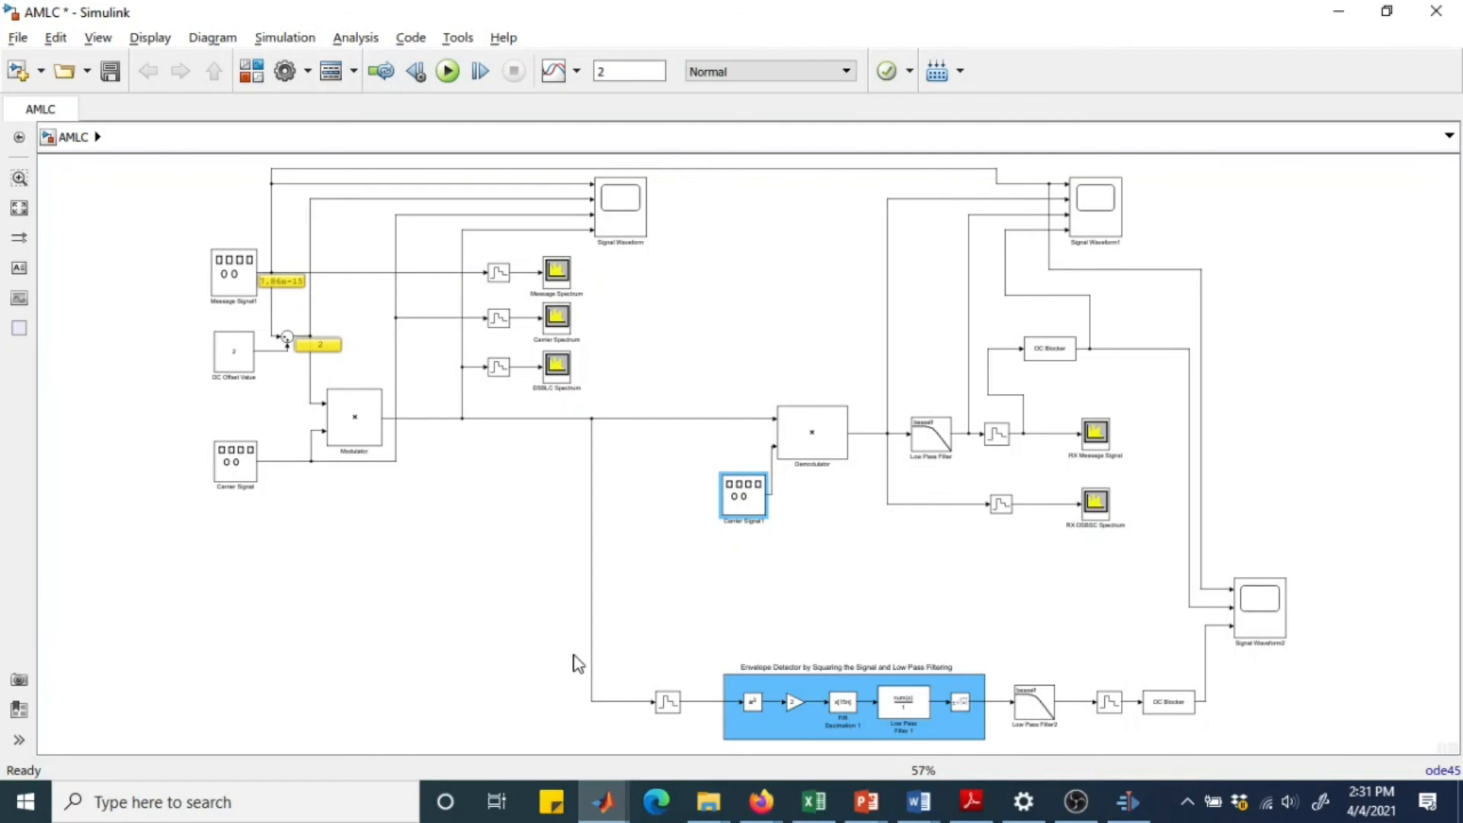
Trace the modulated-signal line into the envelope detector branch and check the sample time of the zero-order hold at its input.
{"action": "left_click", "coordinate": [835, 667]}
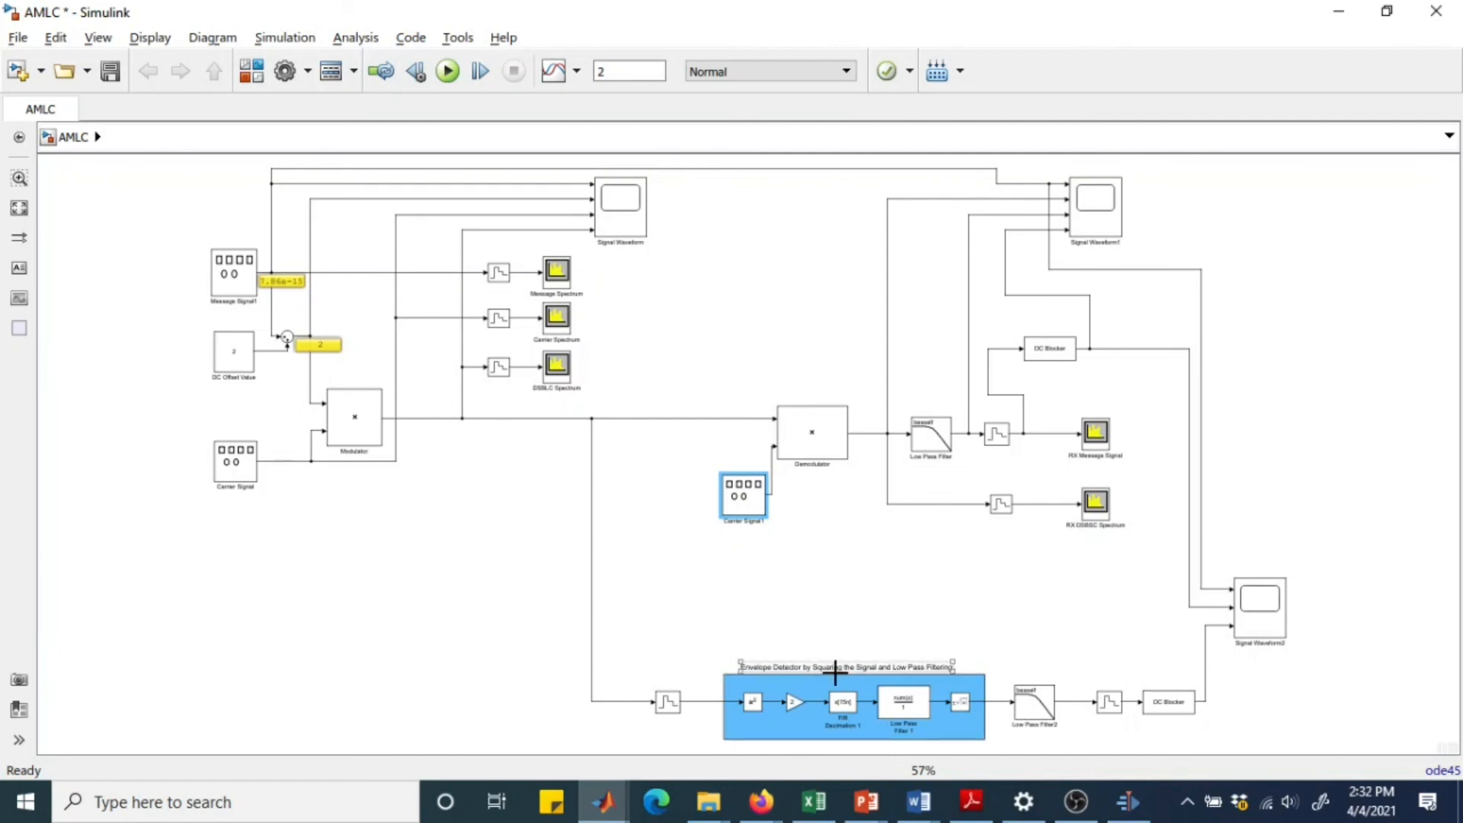
{"action": "left_click", "coordinate": [886, 683]}
{"action": "left_click", "coordinate": [937, 669]}
{"action": "left_click", "coordinate": [19, 178]}
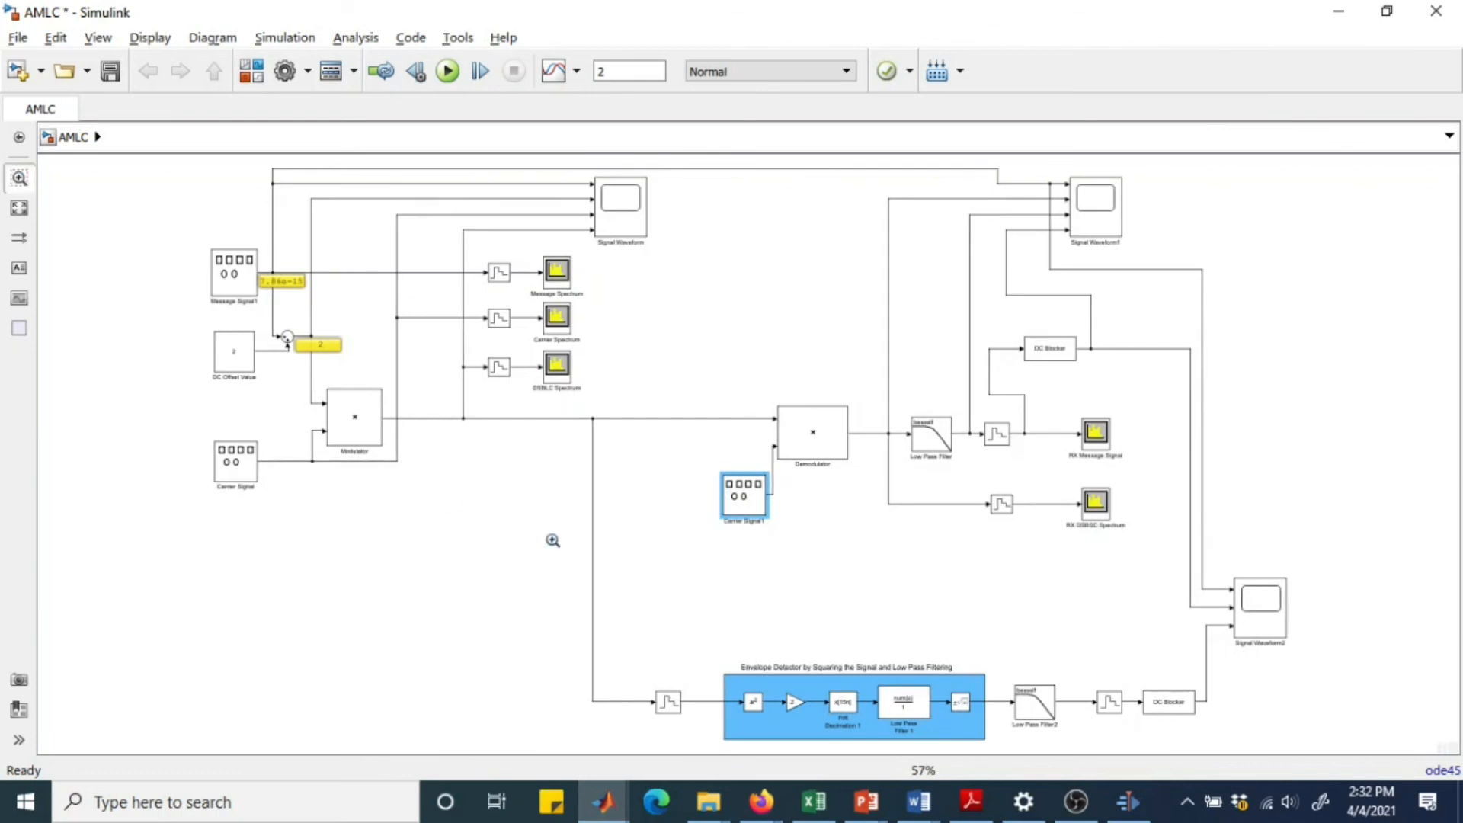
{"action": "left_click_drag", "start_coordinate": [552, 540], "coordinate": [1337, 739]}
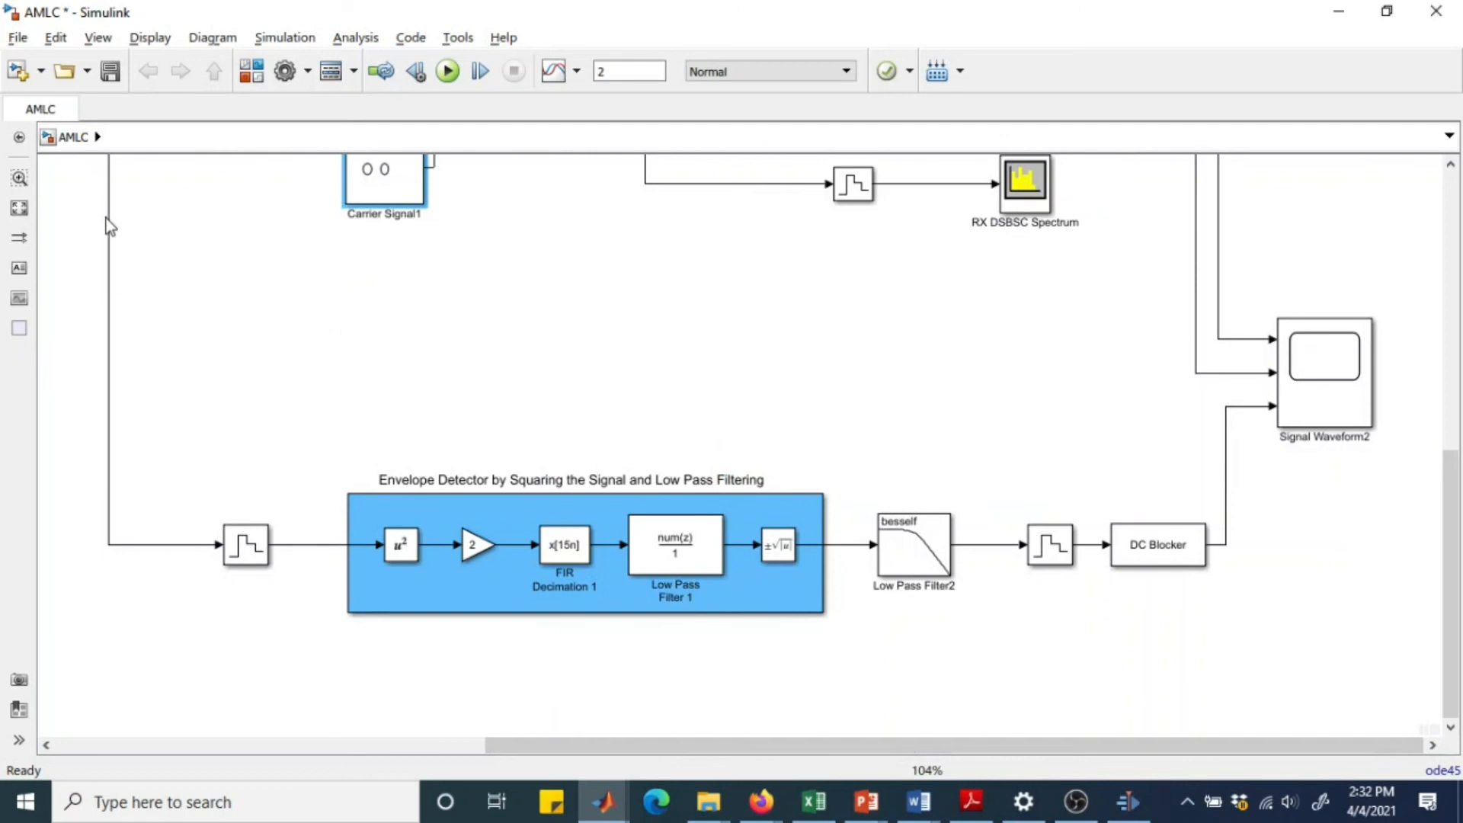
{"action": "left_click", "coordinate": [108, 177]}
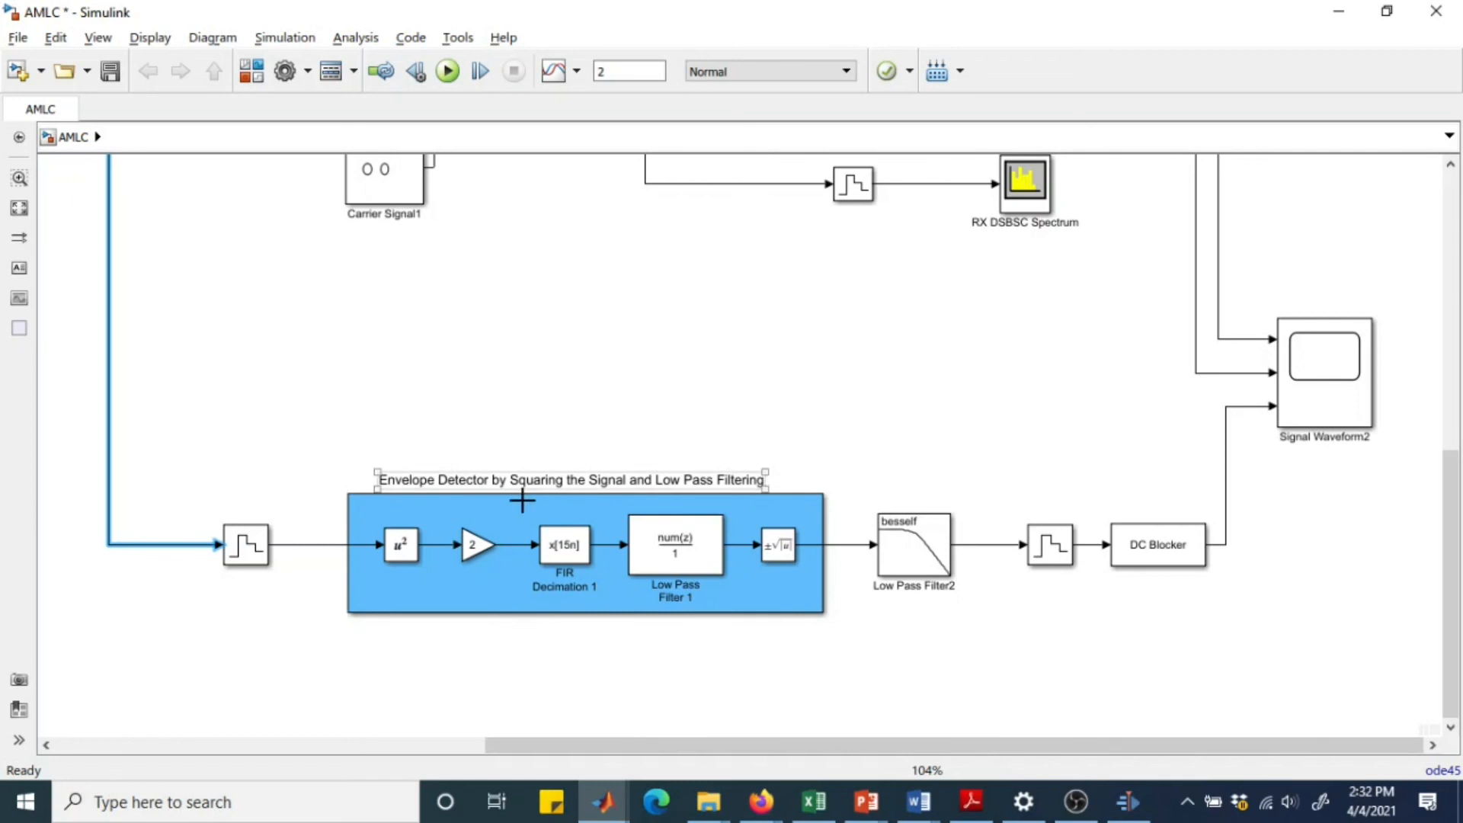
{"action": "double_click", "coordinate": [251, 545]}
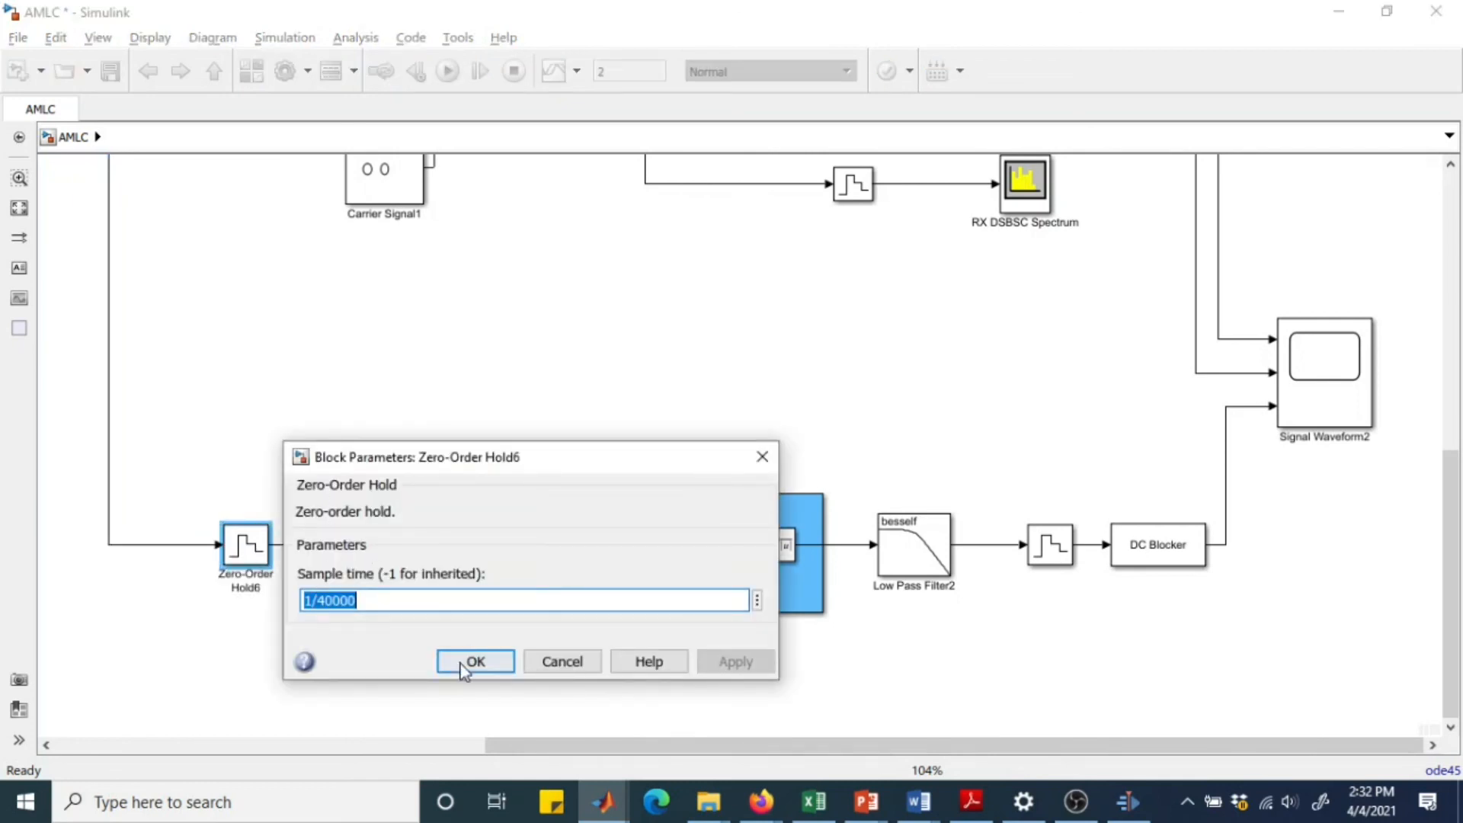
{"action": "left_click", "coordinate": [490, 666]}
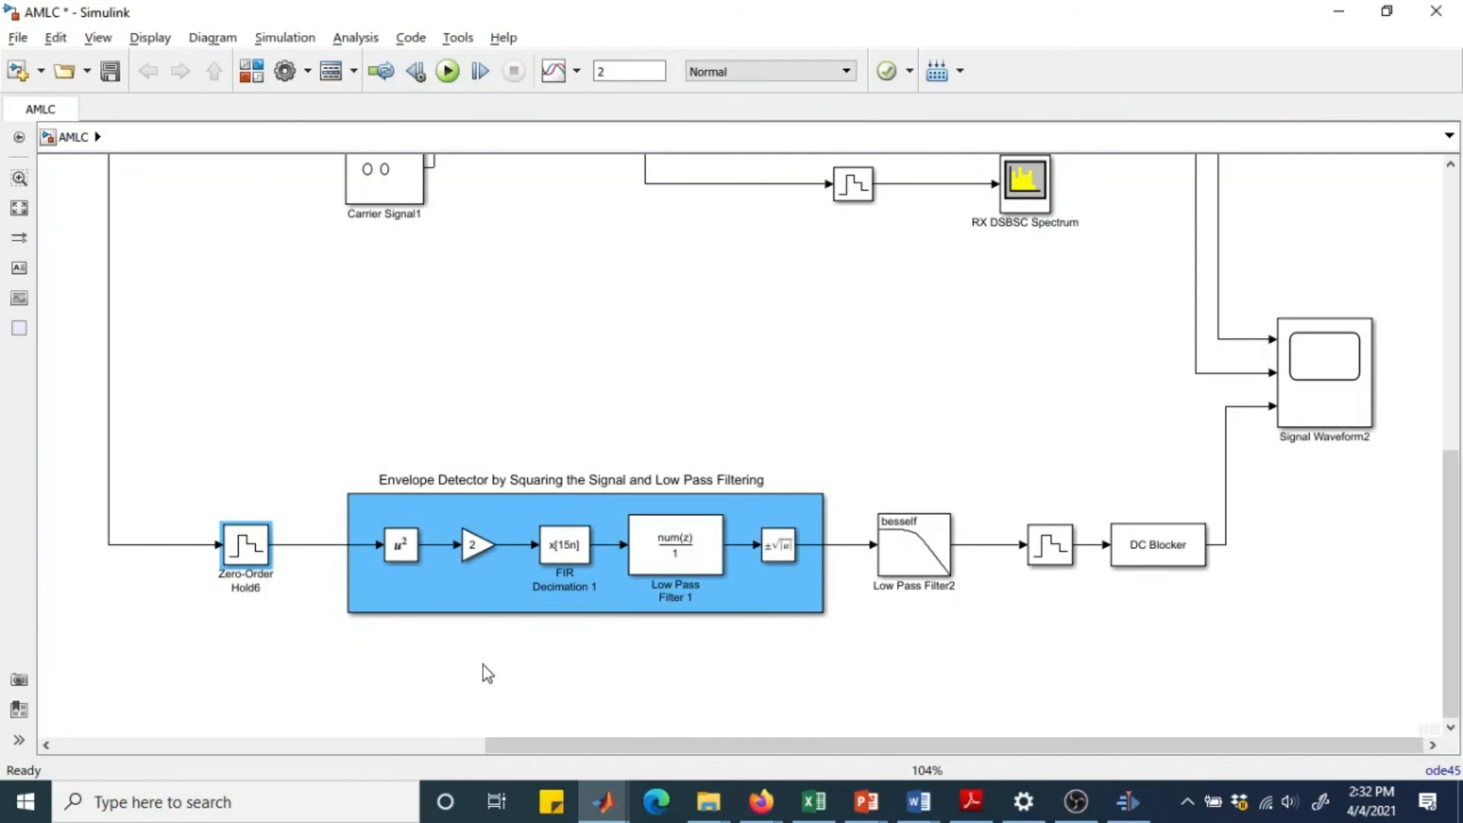
Review the parameters of the squaring block and the gain block inside the envelope detector.
{"action": "double_click", "coordinate": [406, 550]}
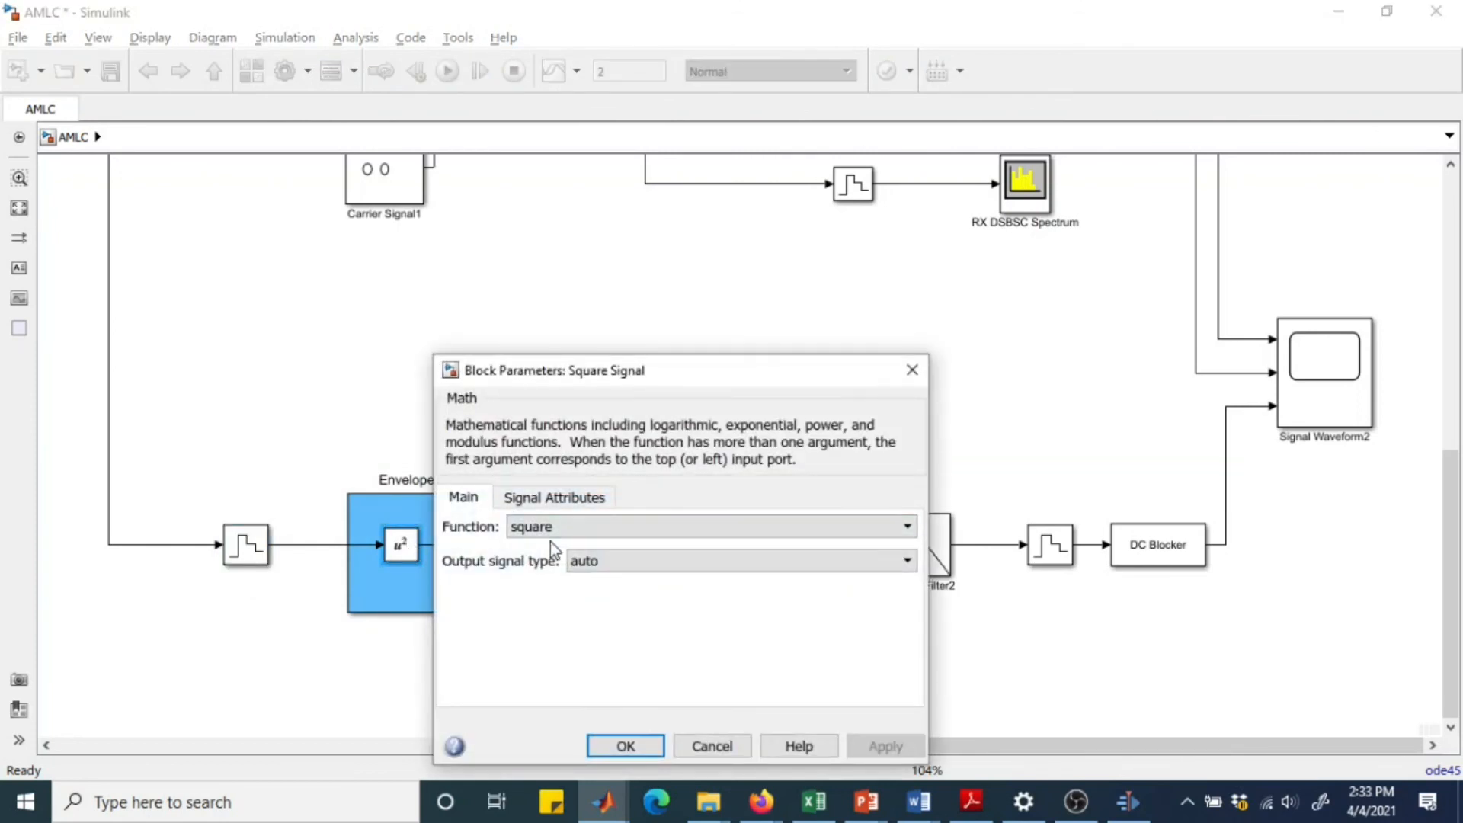
{"action": "left_click", "coordinate": [652, 746]}
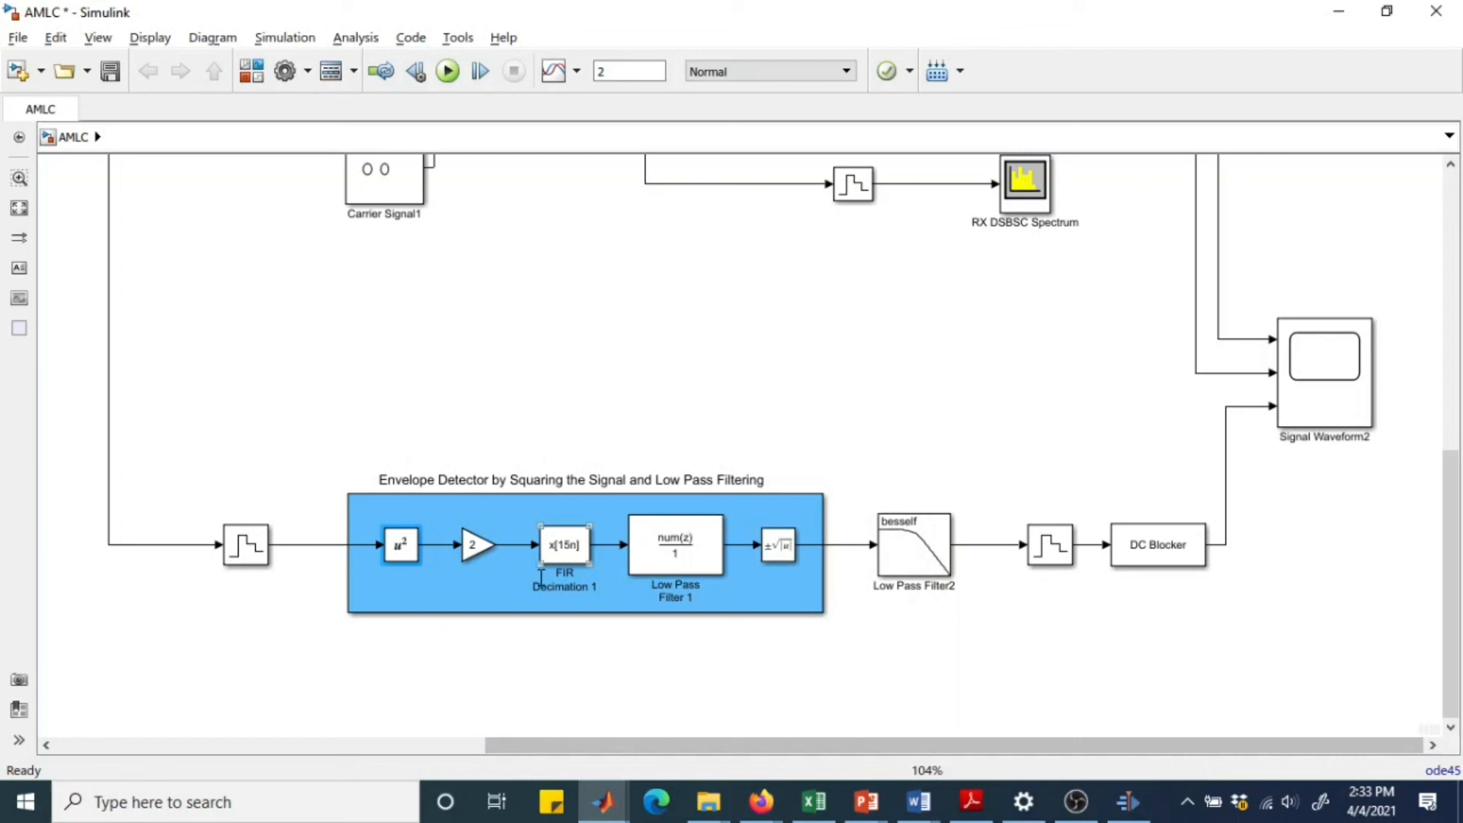
{"action": "double_click", "coordinate": [467, 546]}
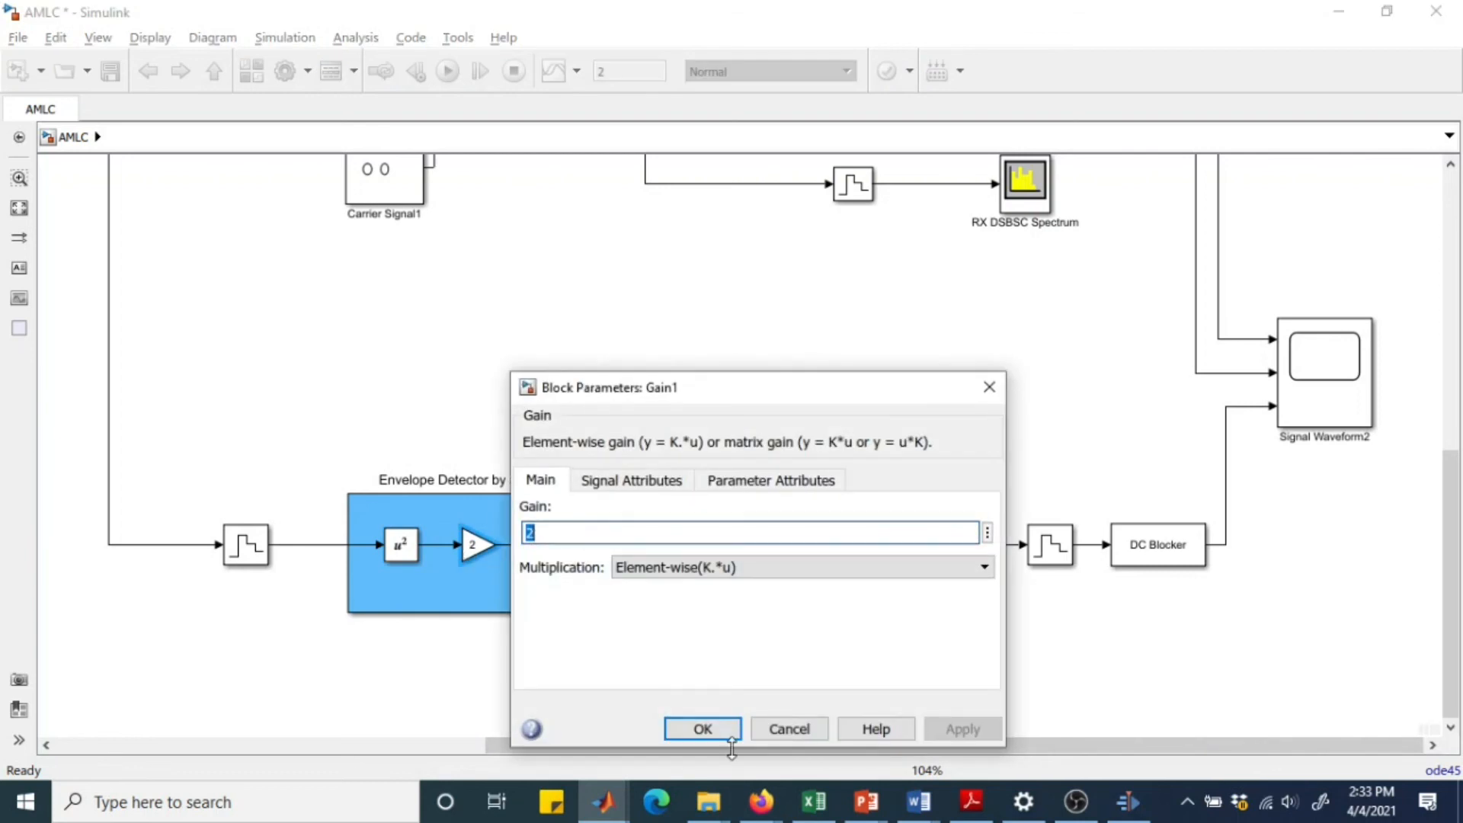
{"action": "left_click", "coordinate": [702, 730]}
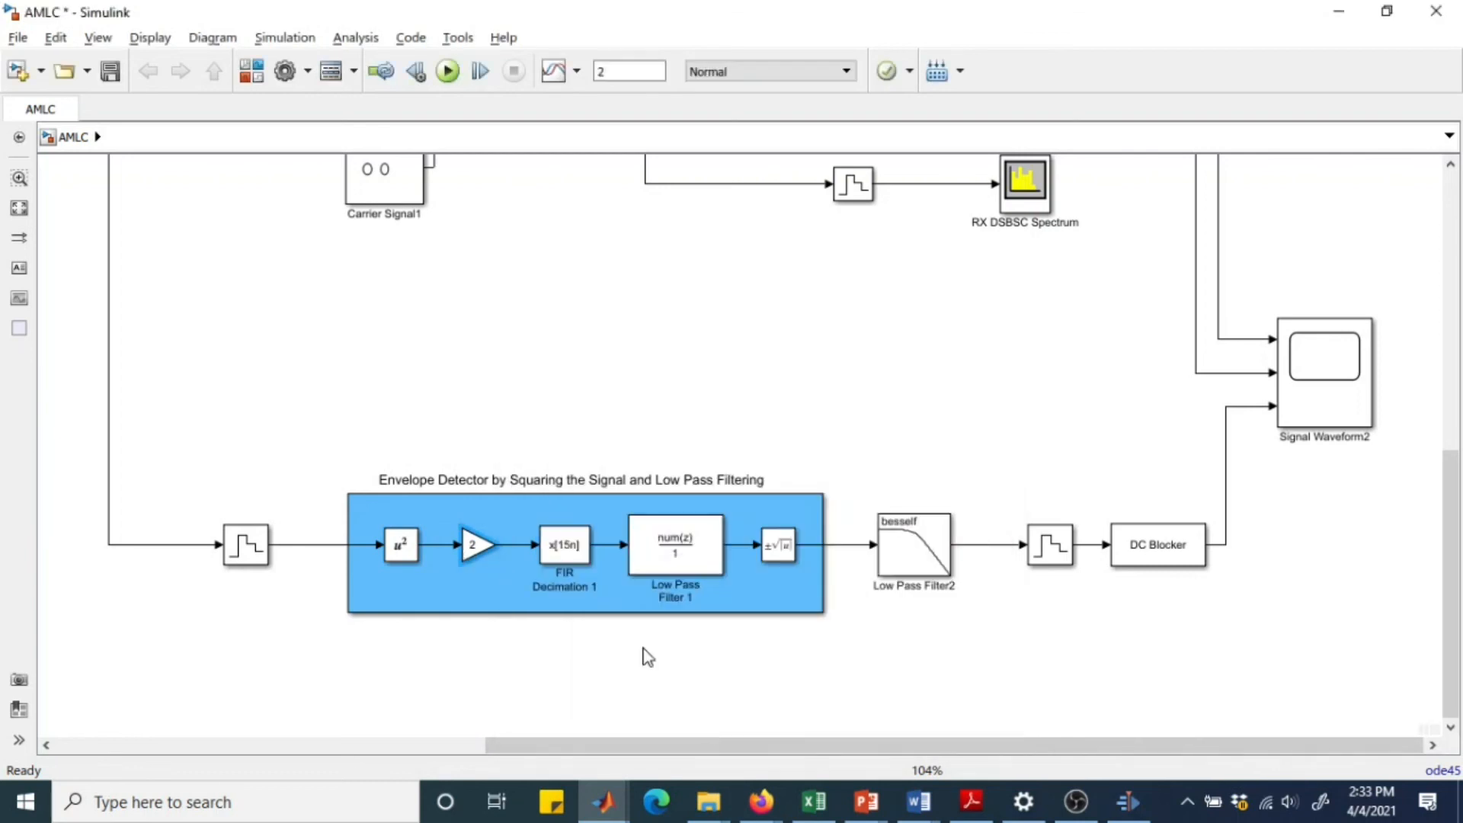
Review the FIR Decimation 1 block's filter coefficients and decimation factor.
{"action": "double_click", "coordinate": [565, 545]}
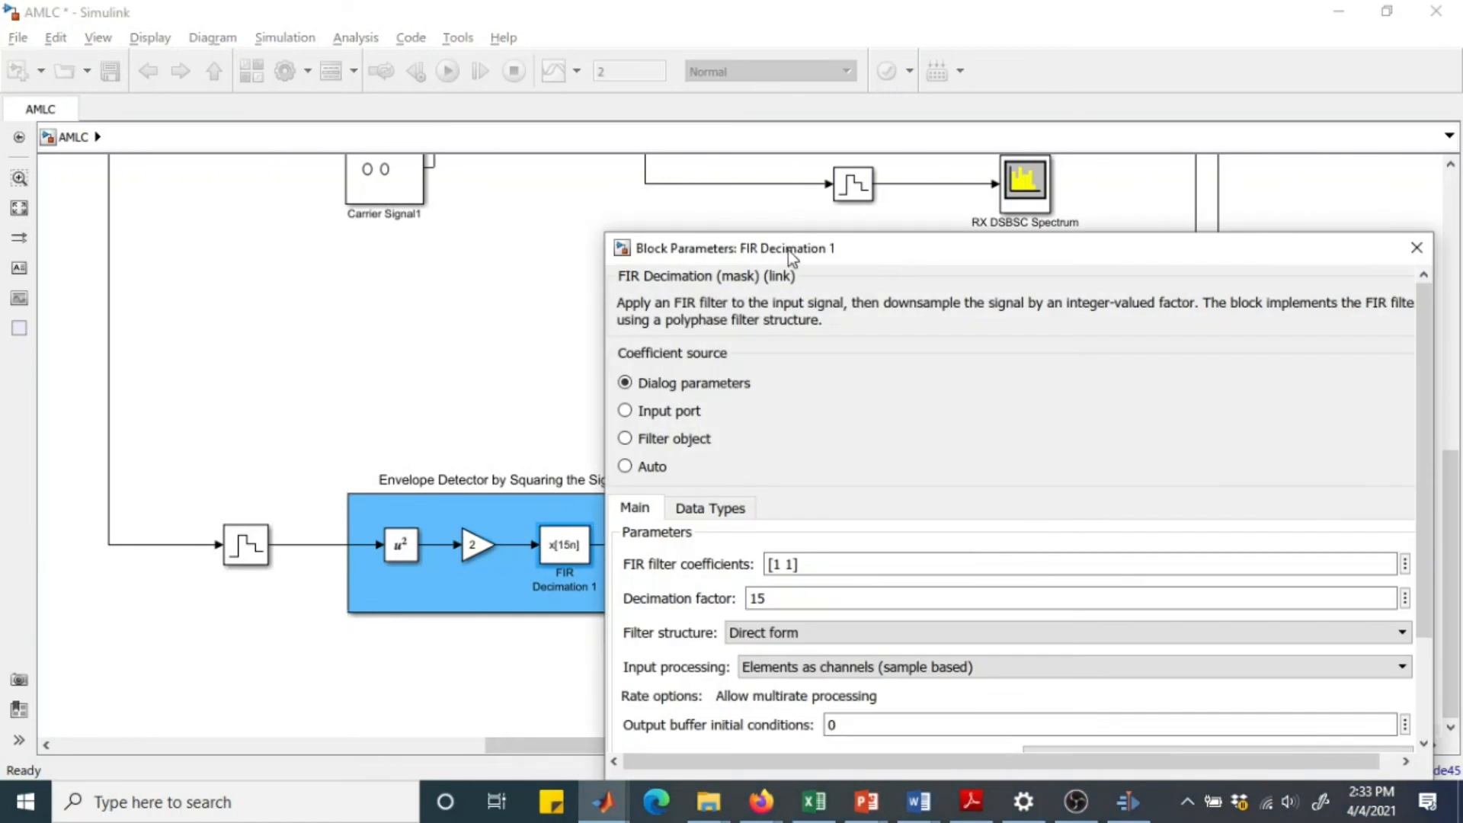
{"action": "left_click_drag", "start_coordinate": [787, 250], "coordinate": [724, 177]}
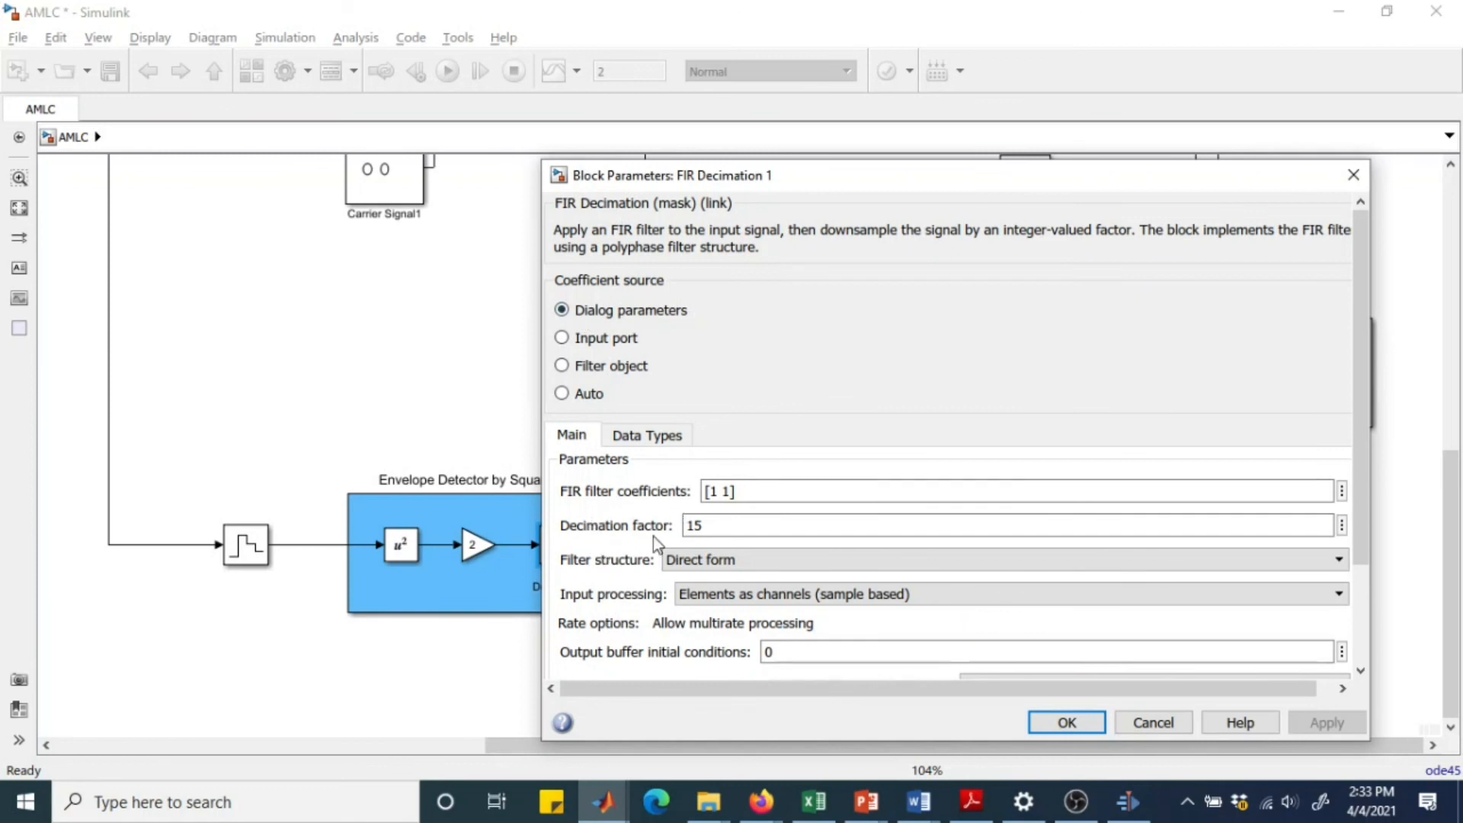
{"action": "left_click", "coordinate": [1065, 721]}
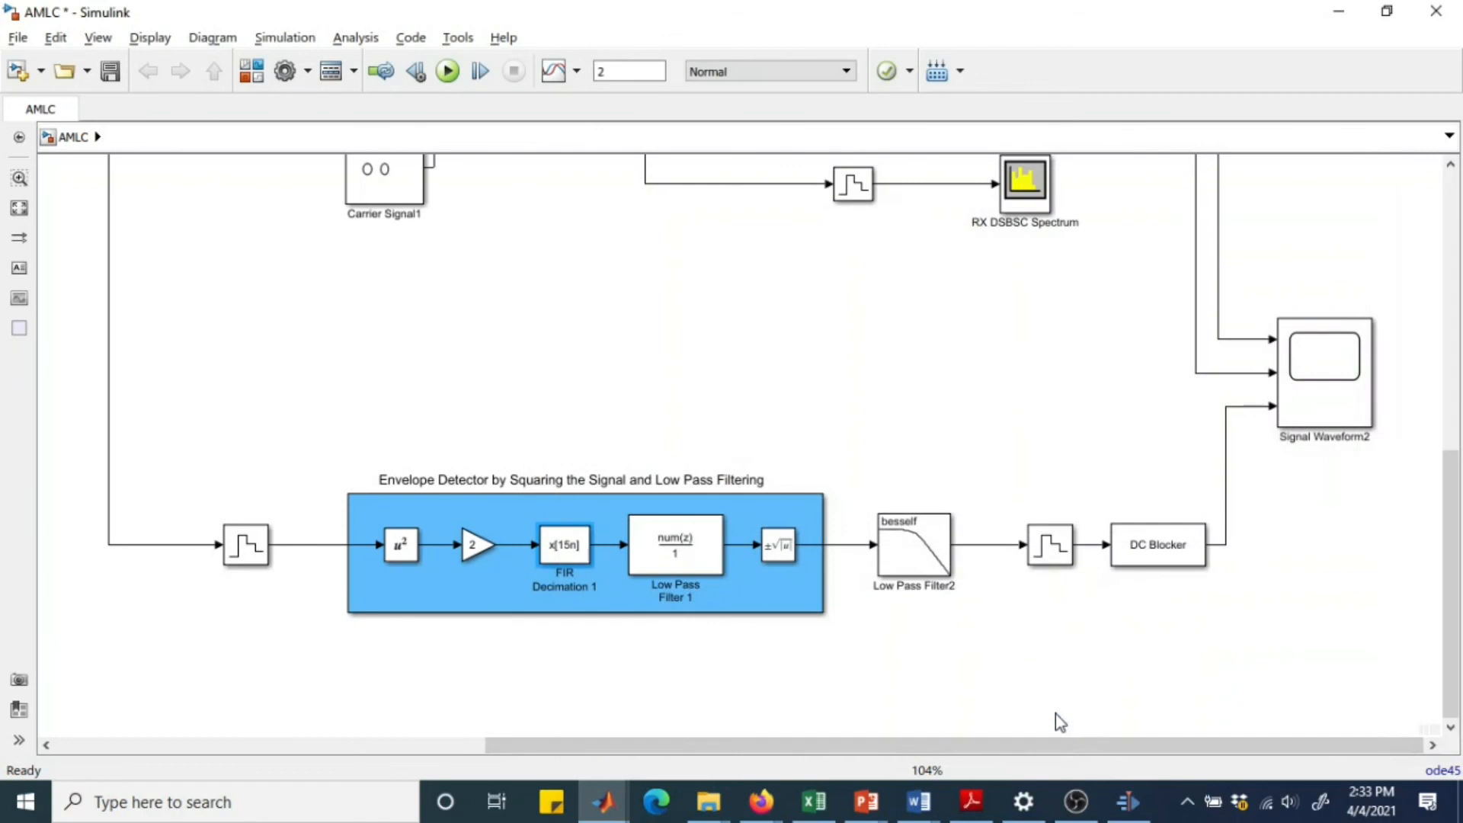
Review the Low Pass Filter 1 coefficients and the function of the square-root block that ends the envelope detector.
{"action": "left_click", "coordinate": [675, 547]}
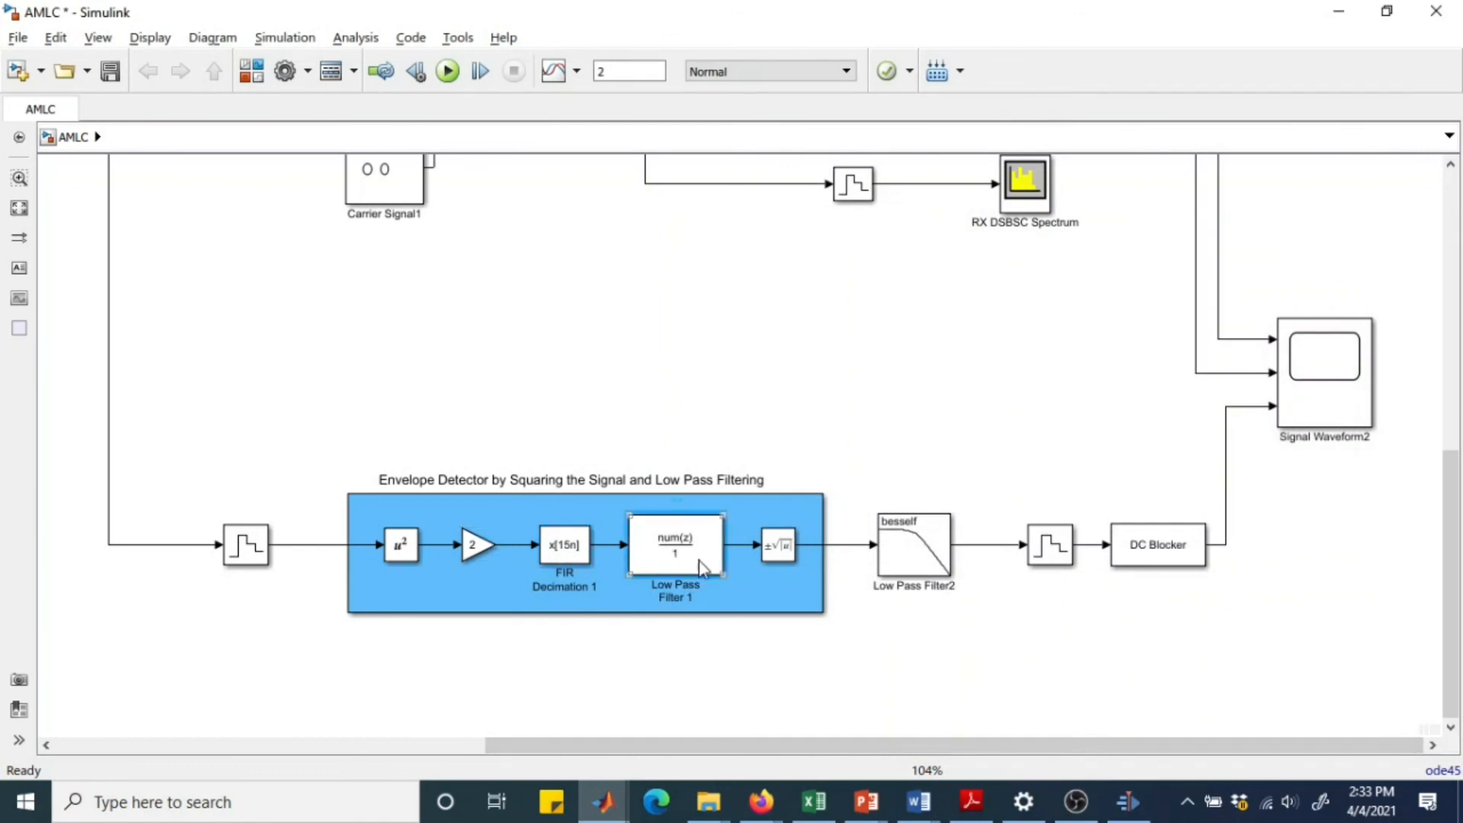
{"action": "double_click", "coordinate": [698, 560]}
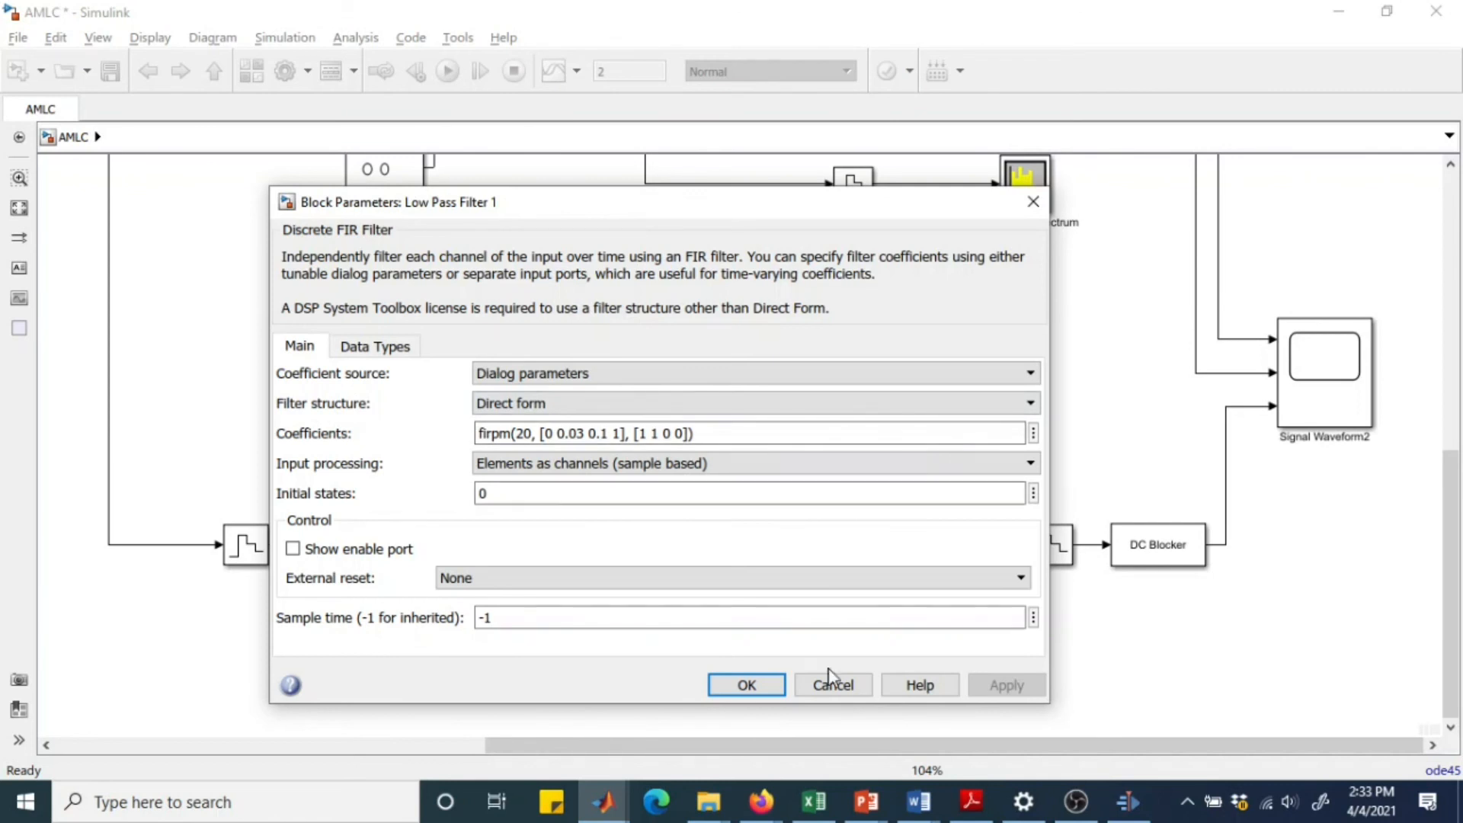
{"action": "left_click", "coordinate": [749, 685]}
{"action": "left_click", "coordinate": [775, 555]}
{"action": "double_click", "coordinate": [774, 556]}
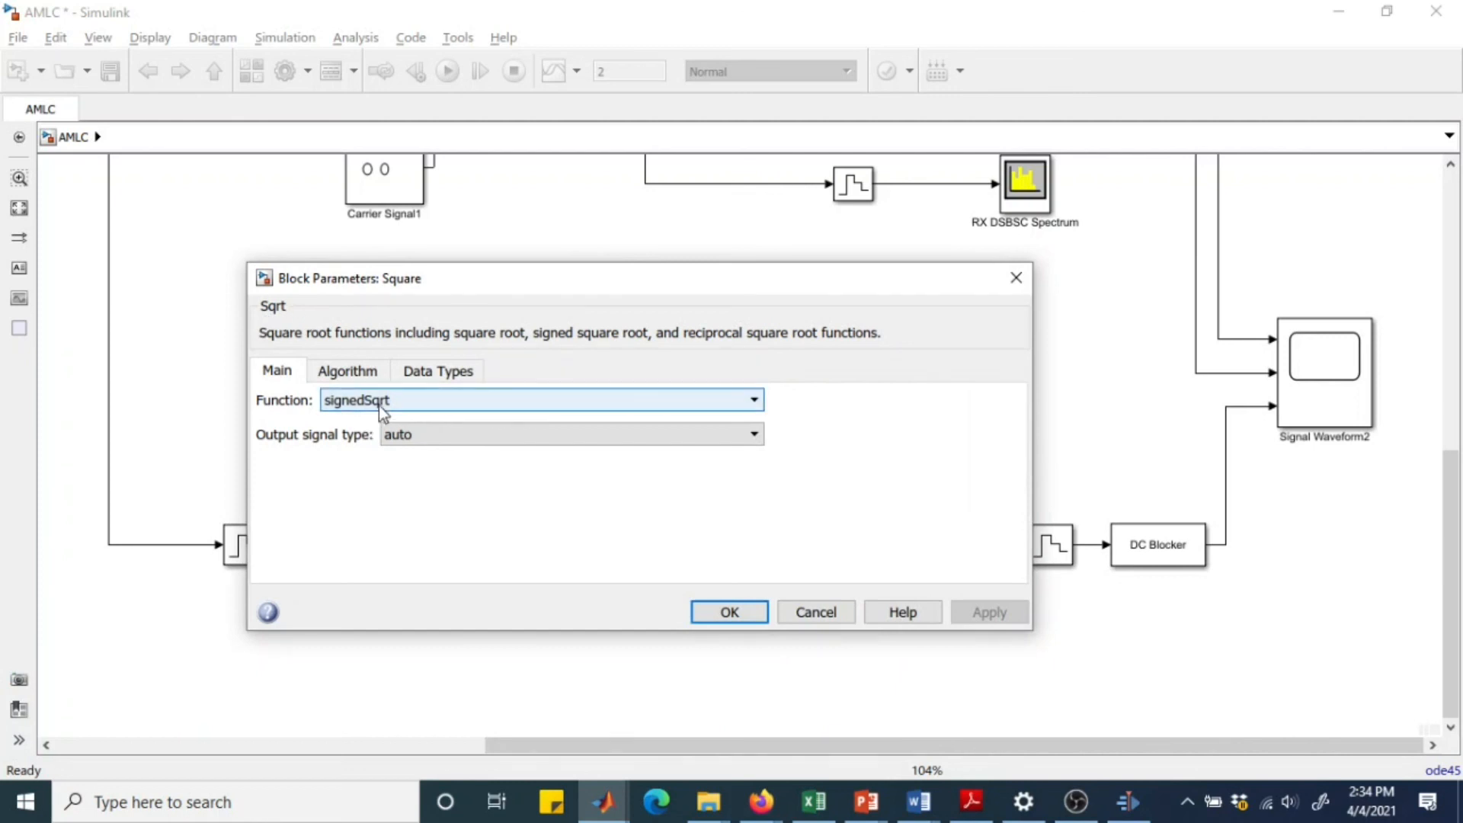
{"action": "left_click", "coordinate": [720, 610]}
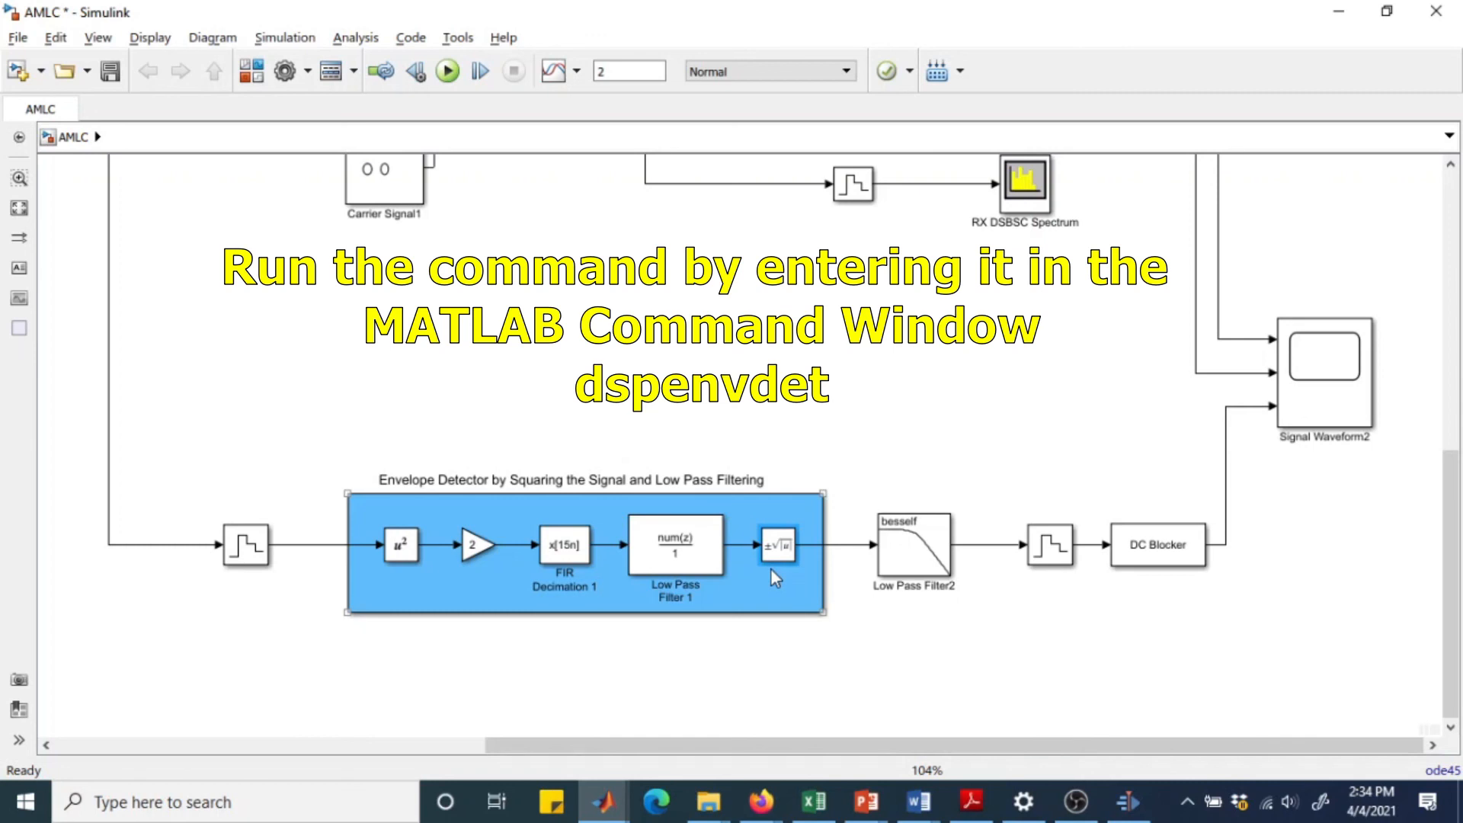
Follow the envelope detector output through Low Pass Filter2 and check the sample time of the zero-order hold after it.
{"action": "left_click", "coordinate": [852, 554]}
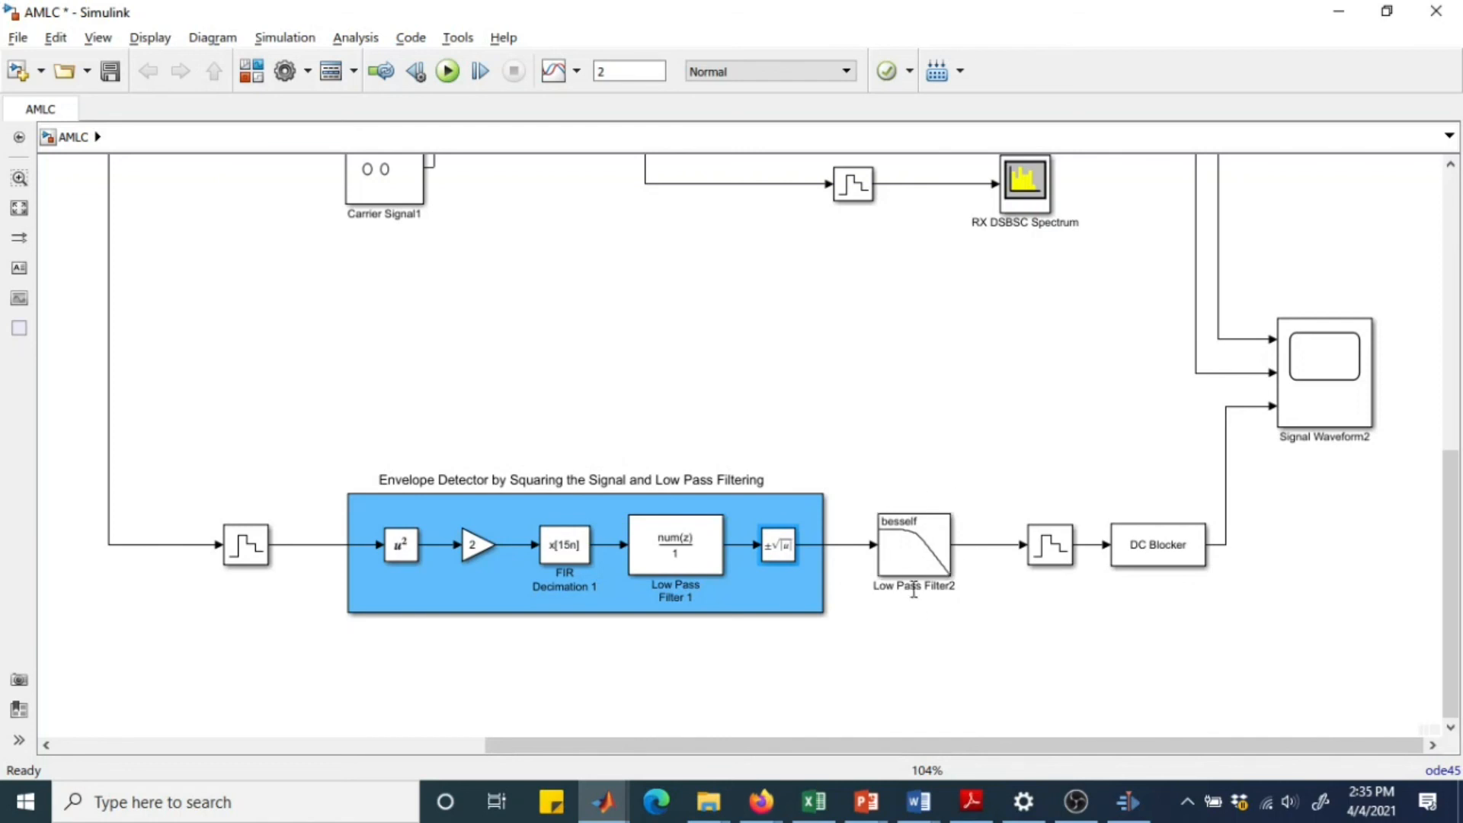
{"action": "left_click", "coordinate": [947, 533]}
{"action": "double_click", "coordinate": [1062, 554]}
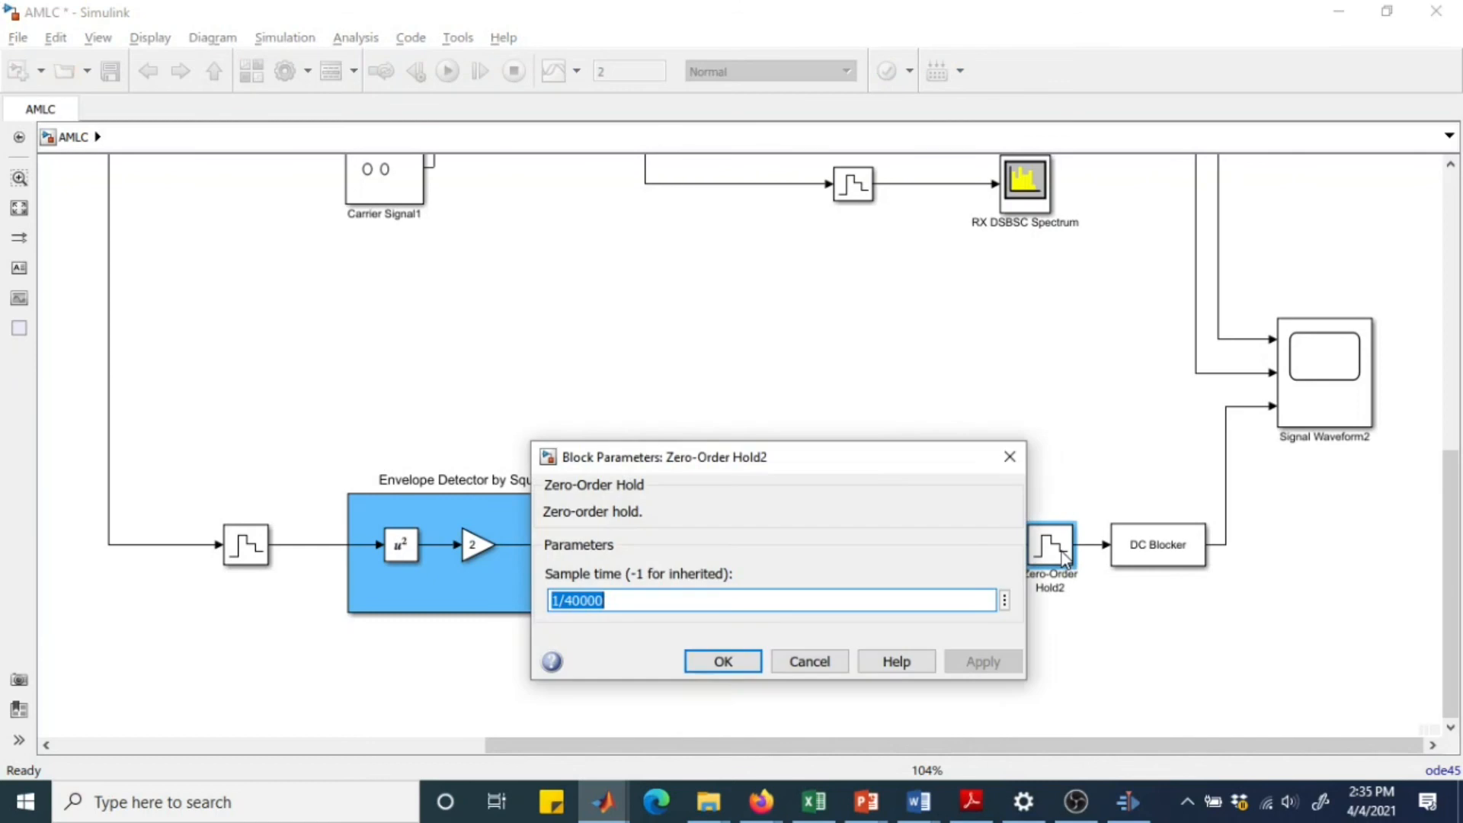
{"action": "left_click", "coordinate": [1010, 456]}
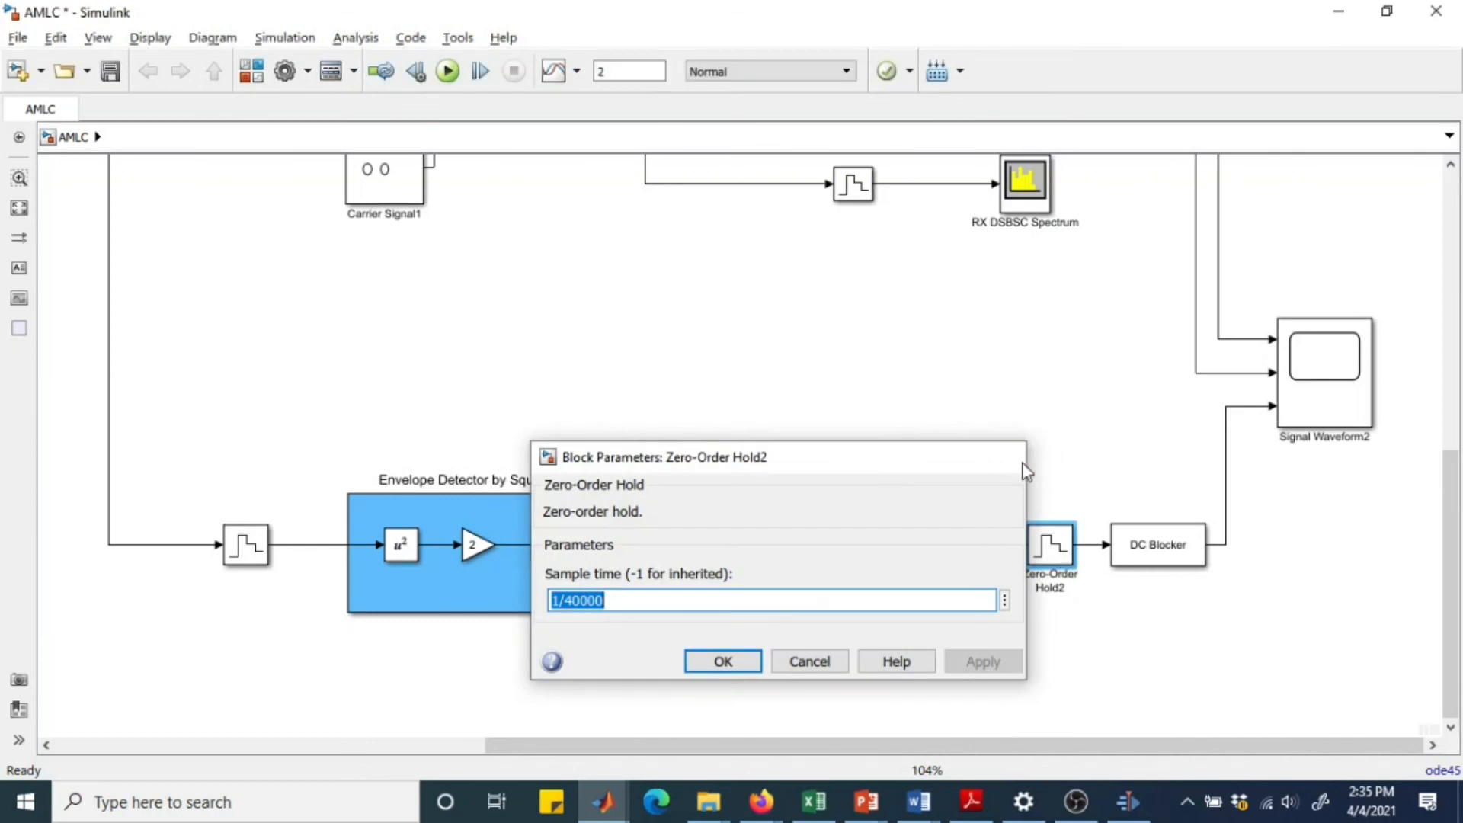
Review the parameters of the DC Blocker in the envelope detector branch and open the Signal Waveform2 scope it feeds.
{"action": "left_click", "coordinate": [1153, 550]}
{"action": "double_click", "coordinate": [1153, 550]}
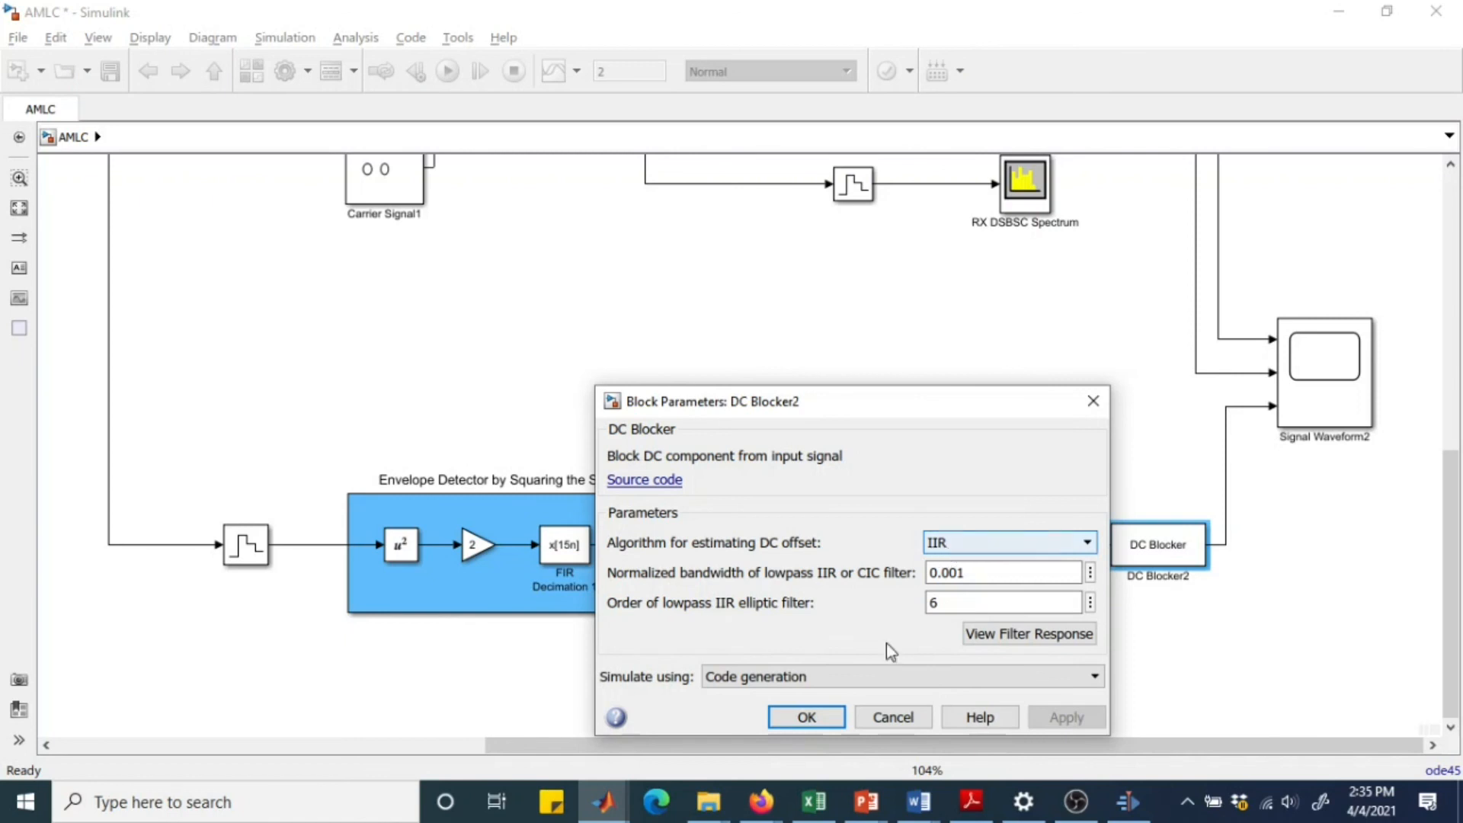
{"action": "left_click", "coordinate": [806, 716]}
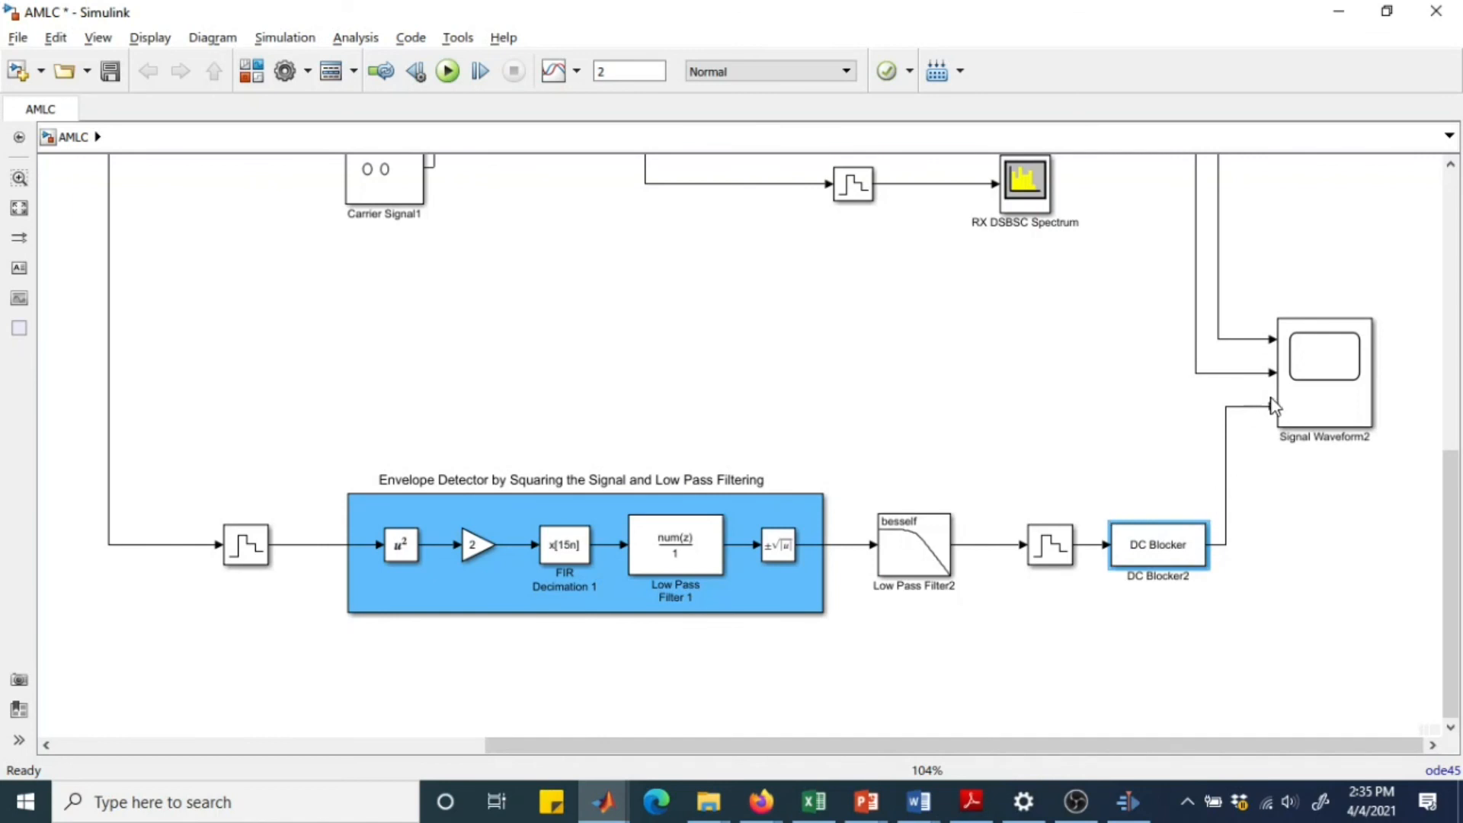
{"action": "double_click", "coordinate": [1319, 374]}
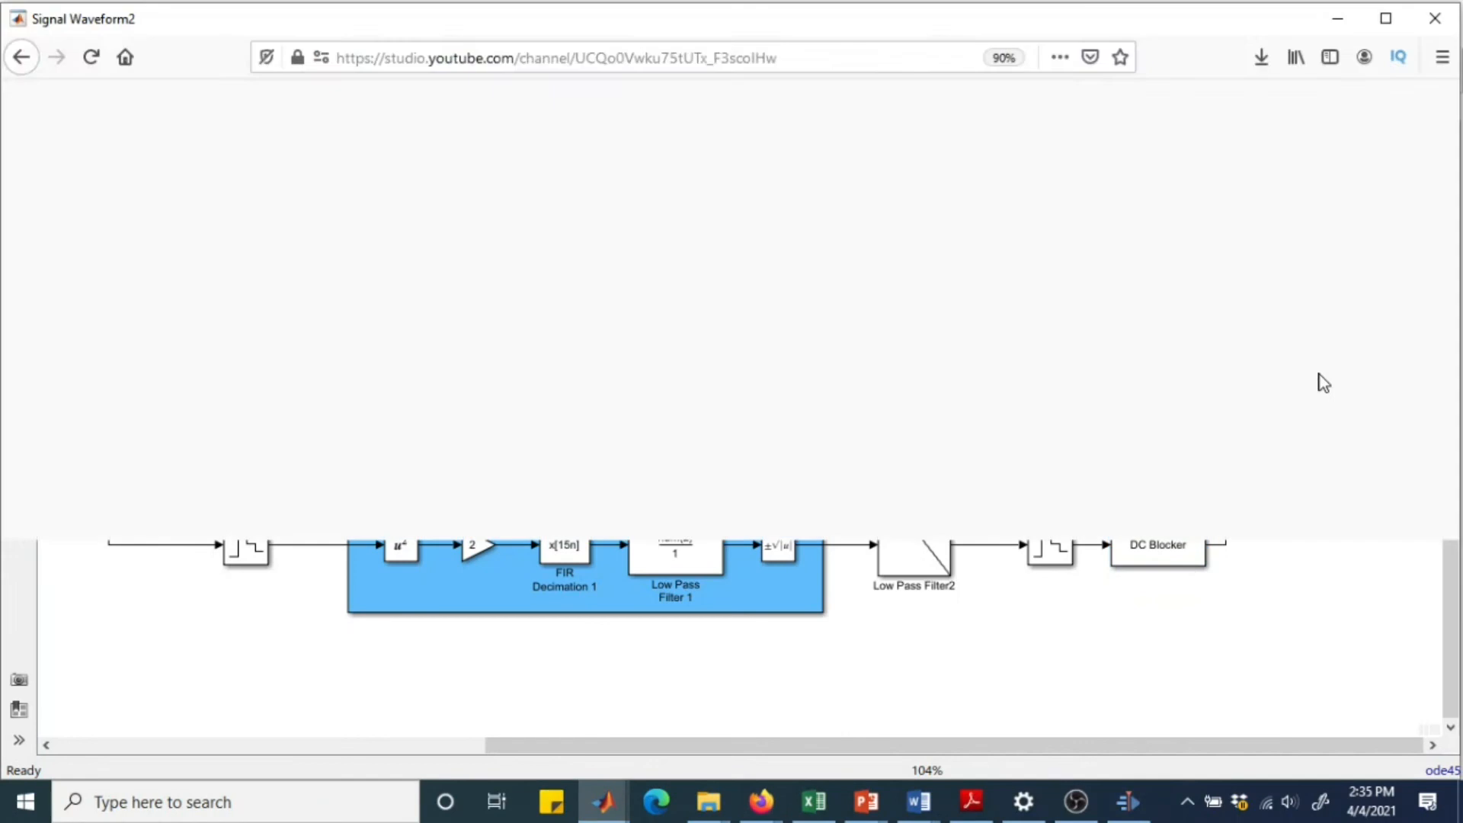